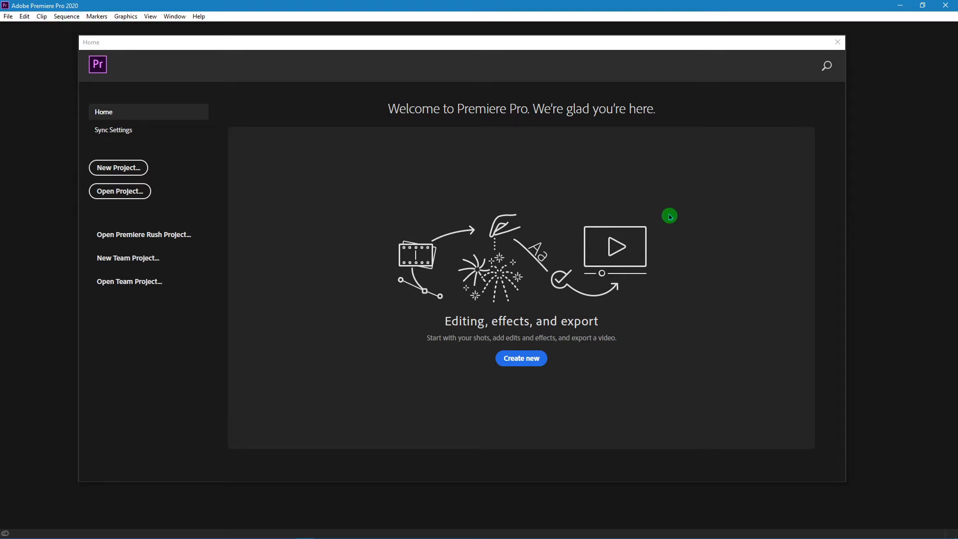
mouse_move(507, 51)
mouse_down()
mouse_move(526, 58)
mouse_move(519, 51)
mouse_up()
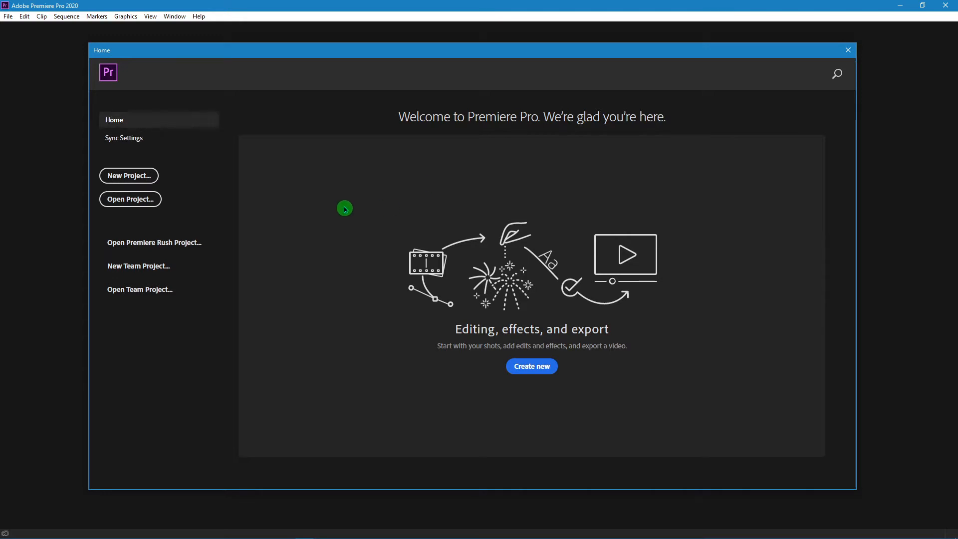
click(146, 203)
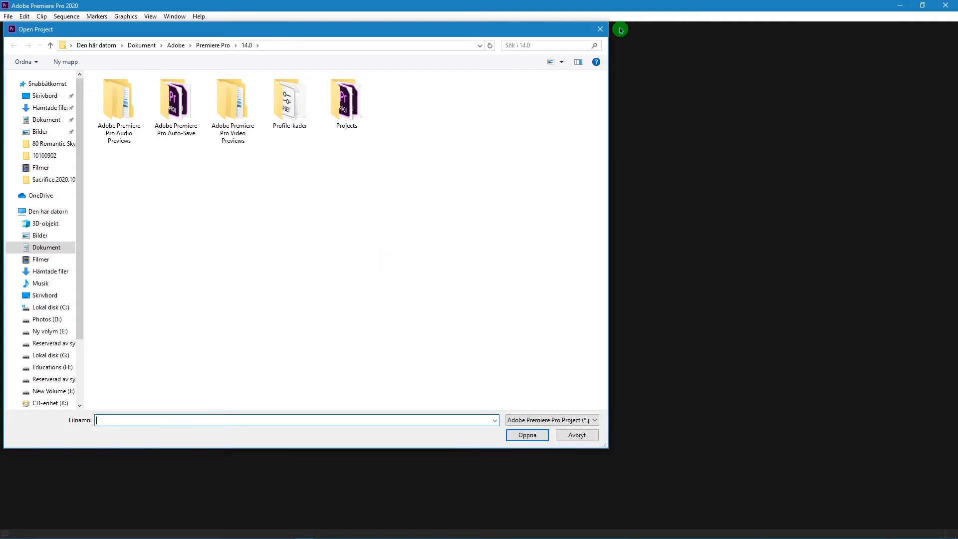
click(602, 29)
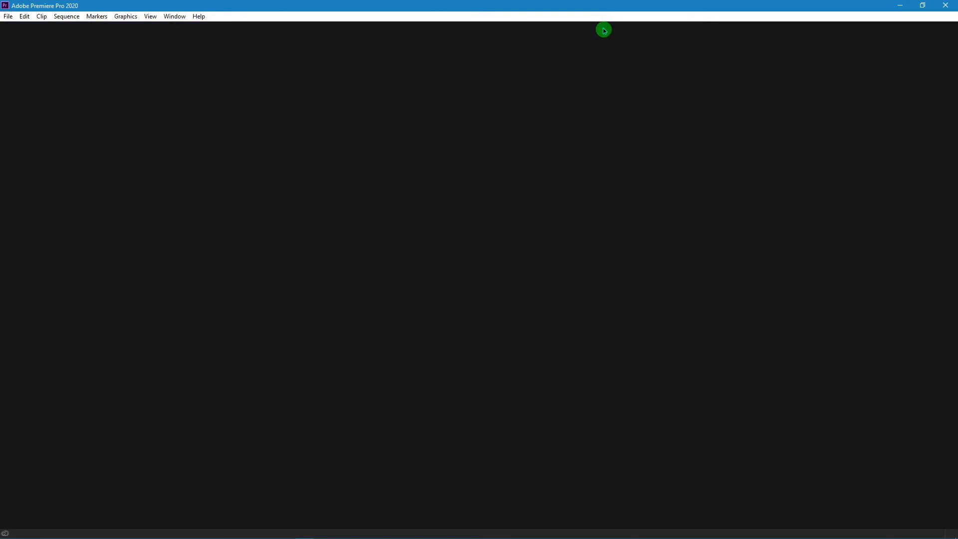
click(8, 17)
click(23, 37)
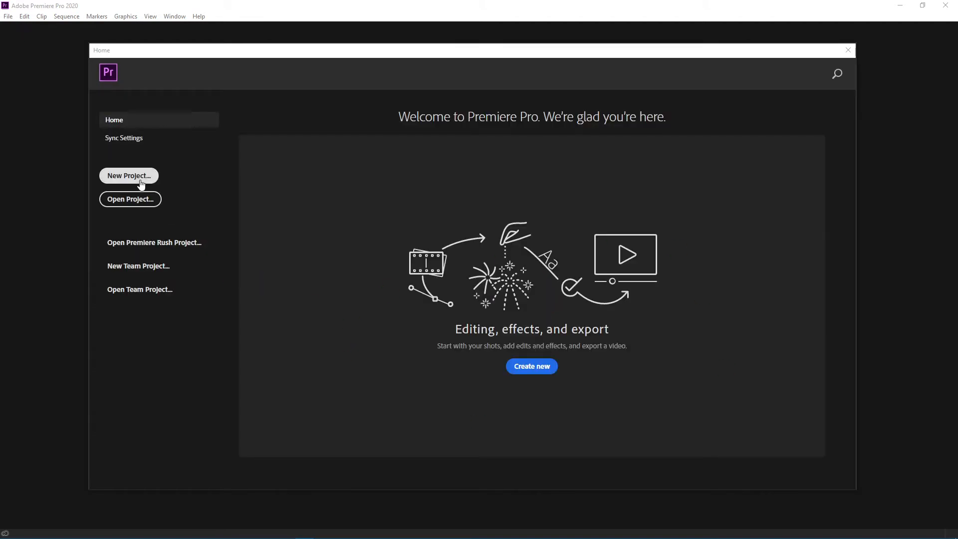
Start a new project and name it Tijaabo
click(142, 182)
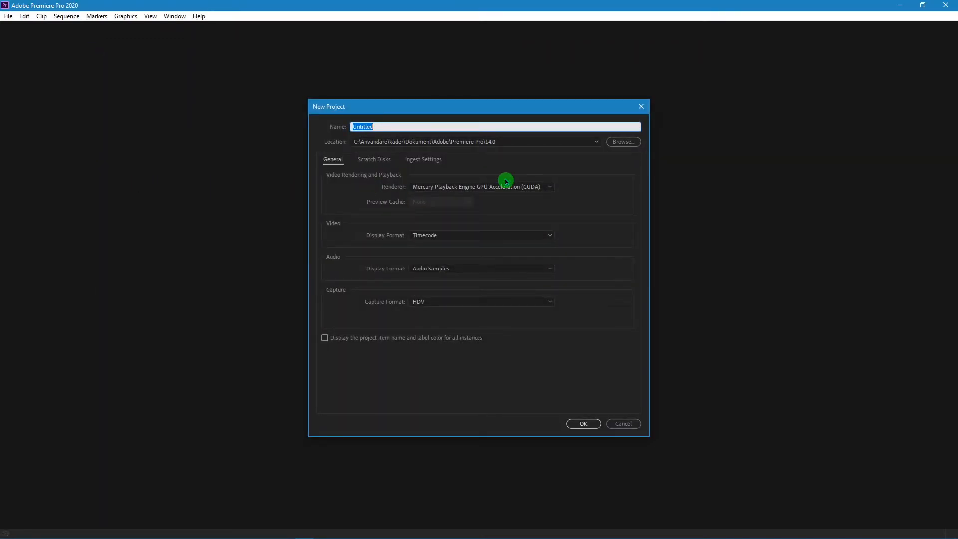
text(tIKTOK)
key(ctrl+a)
text(Tijaabo)
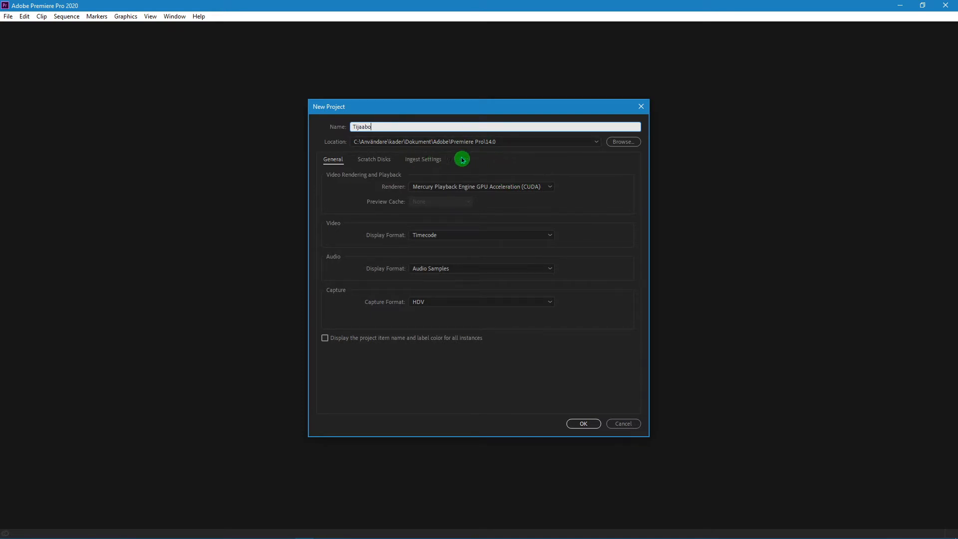
click(411, 214)
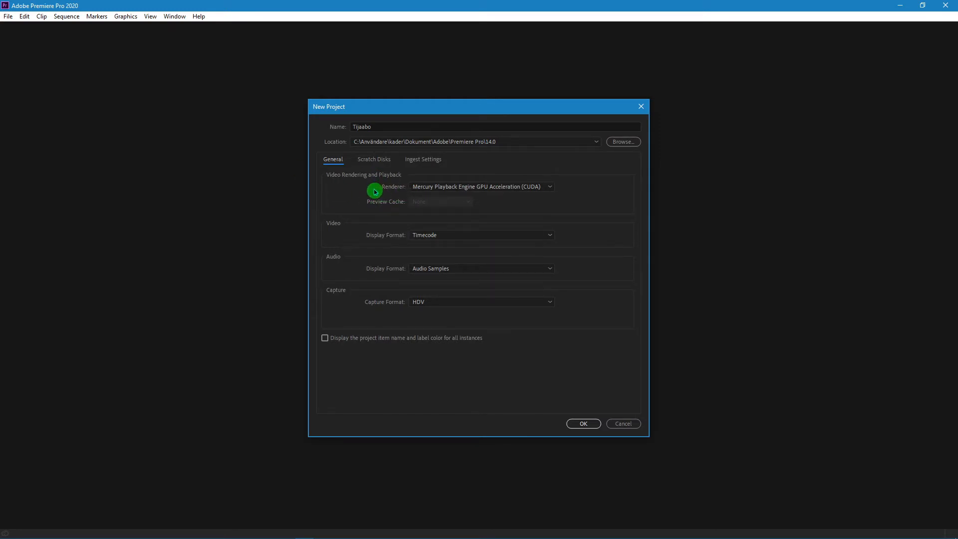
Use Mercury Playback Engine GPU Acceleration (CUDA) as the project's renderer and Timecode as its video display format
click(500, 190)
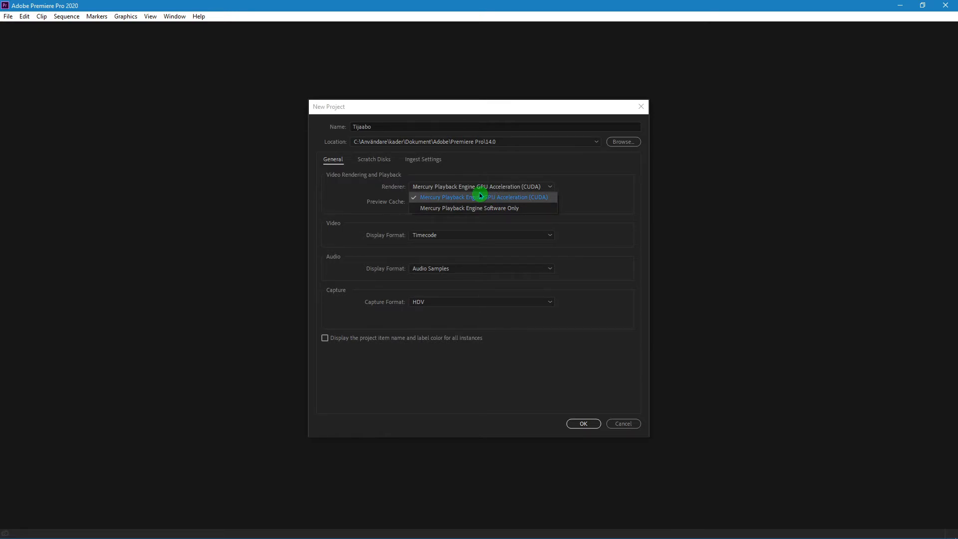
click(448, 199)
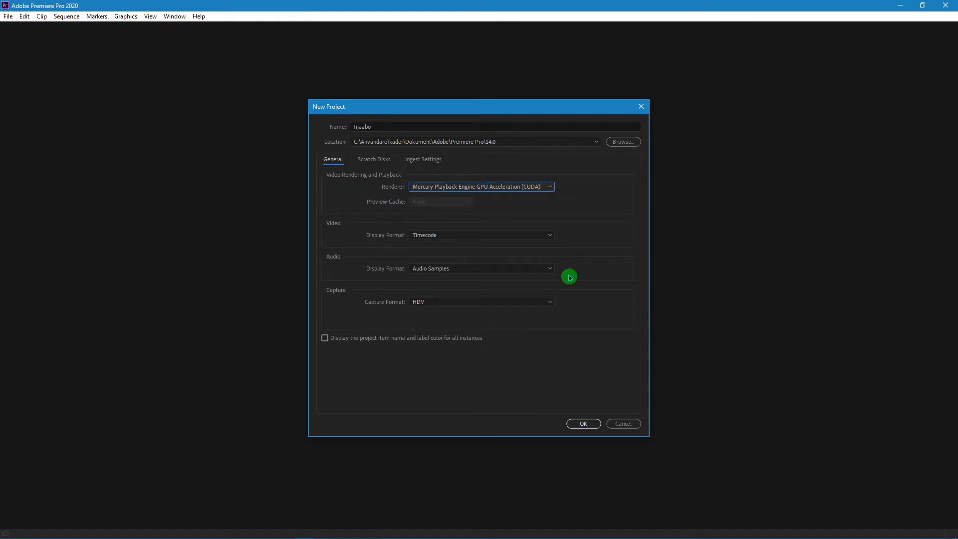
click(499, 238)
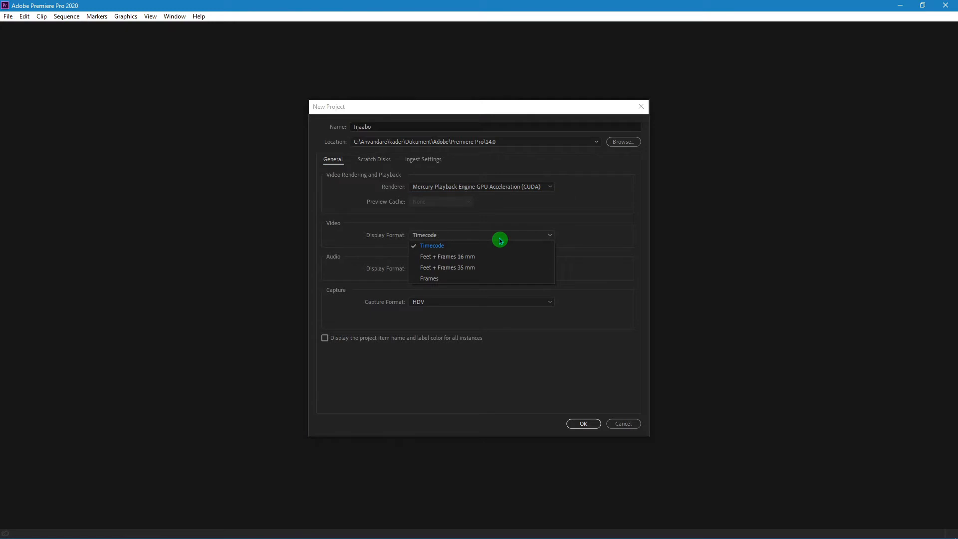
click(569, 217)
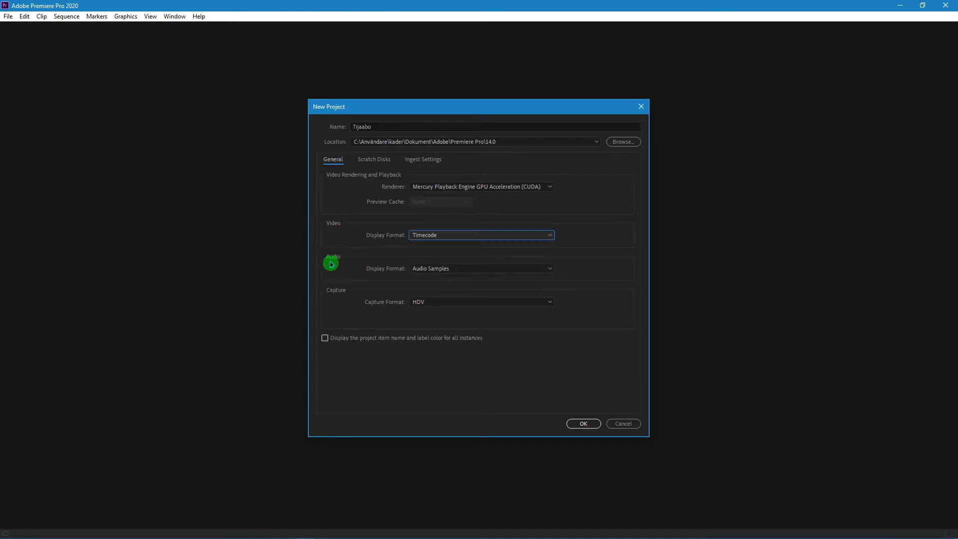
Use Audio Samples as the audio display format and HDV as the capture format, and create the project
click(448, 270)
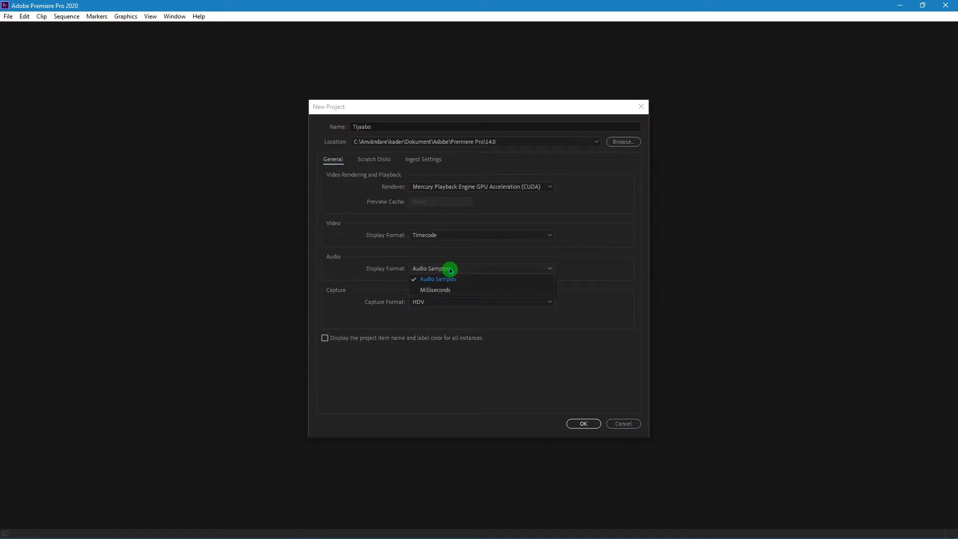
click(320, 268)
click(432, 303)
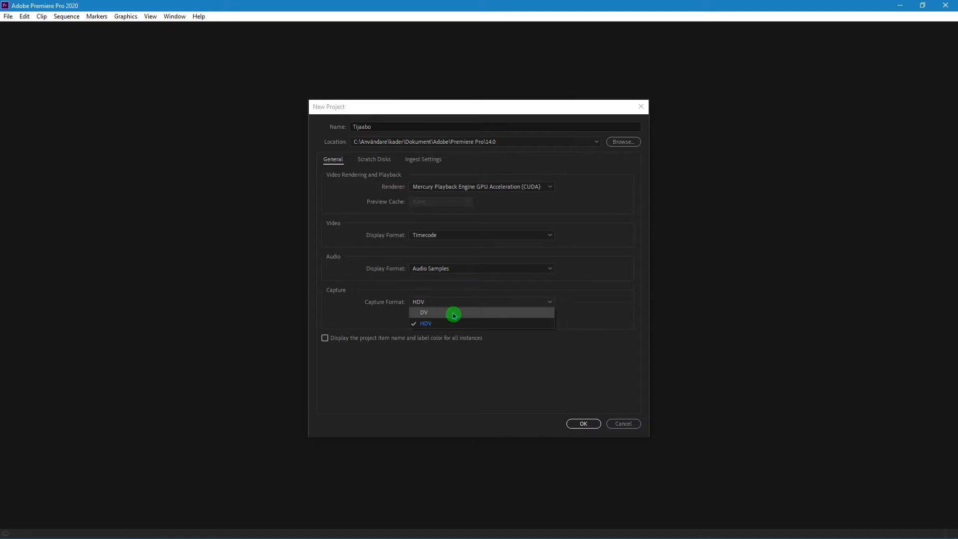
click(487, 325)
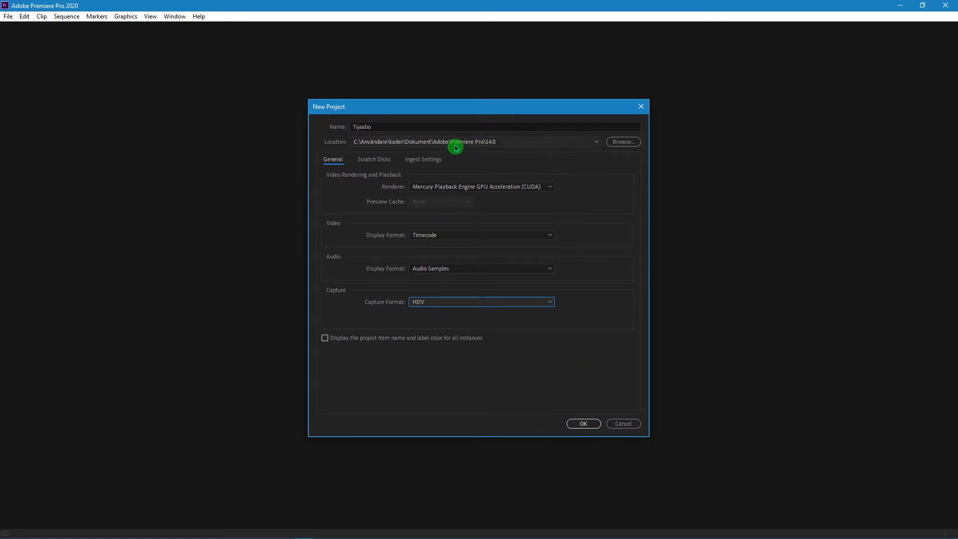
click(588, 424)
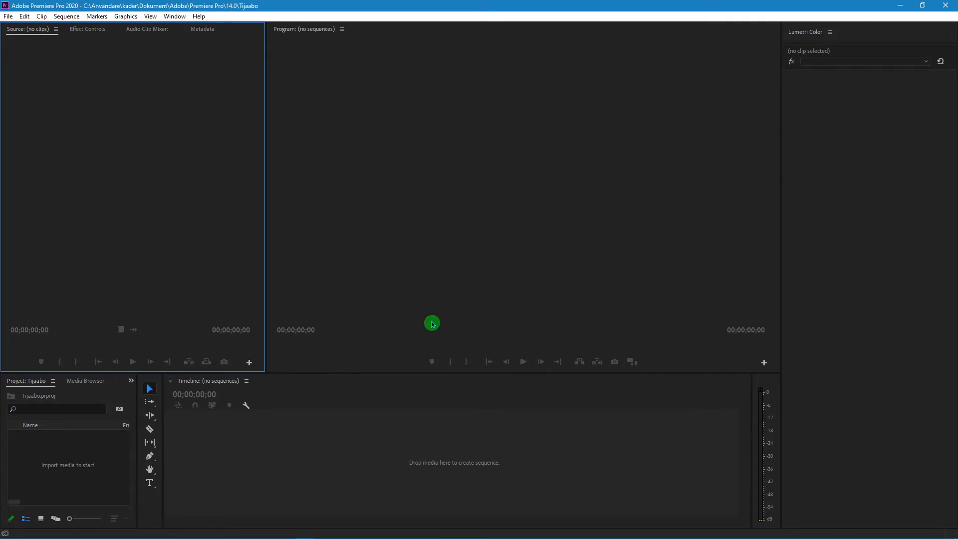
click(7, 16)
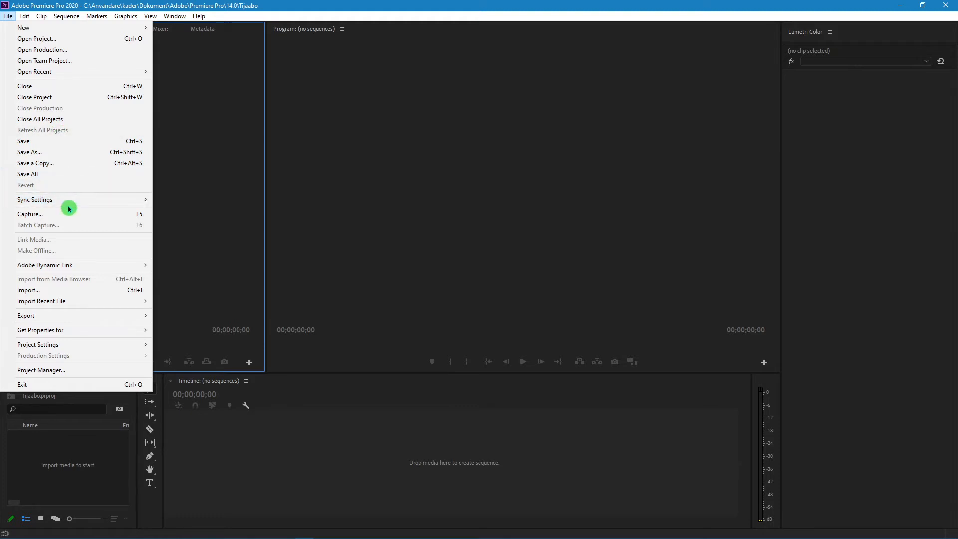
mouse_move(67, 201)
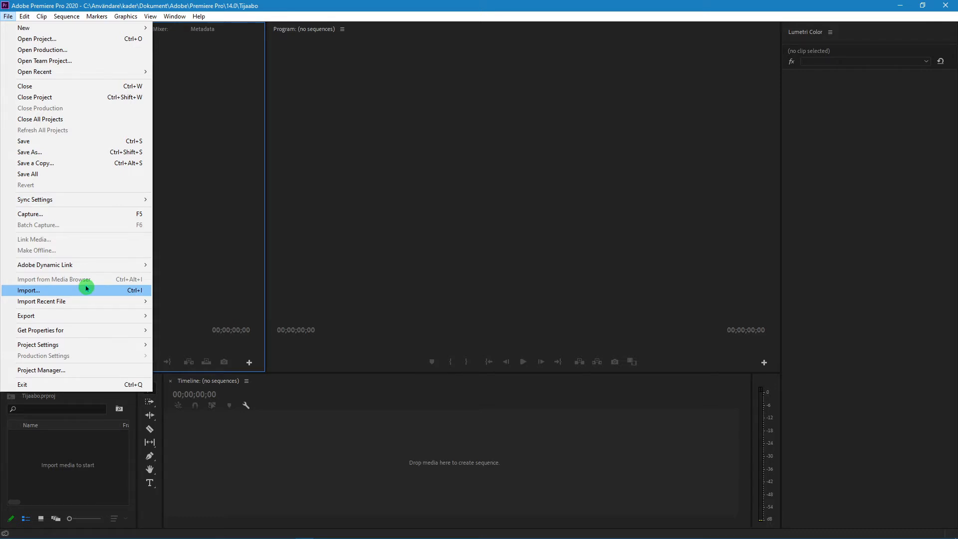
mouse_move(82, 303)
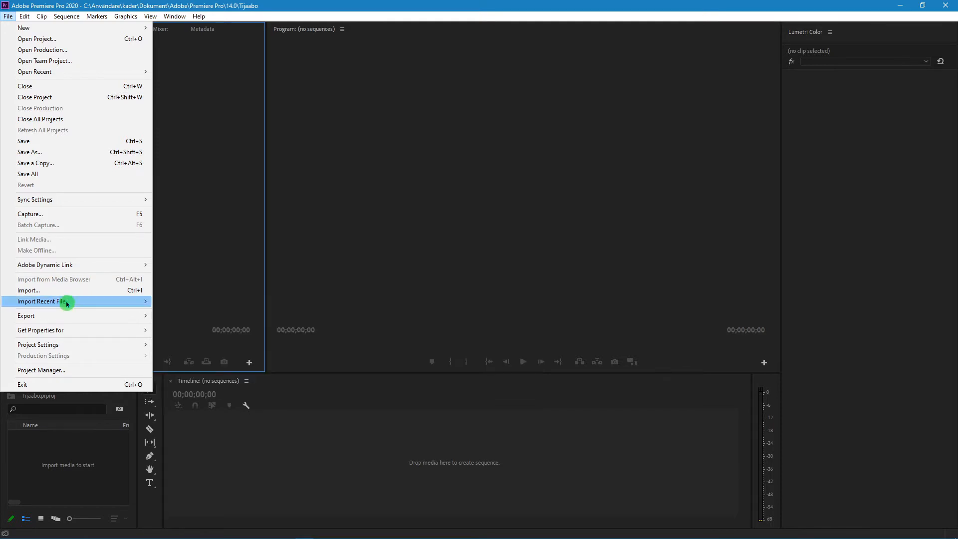
click(67, 304)
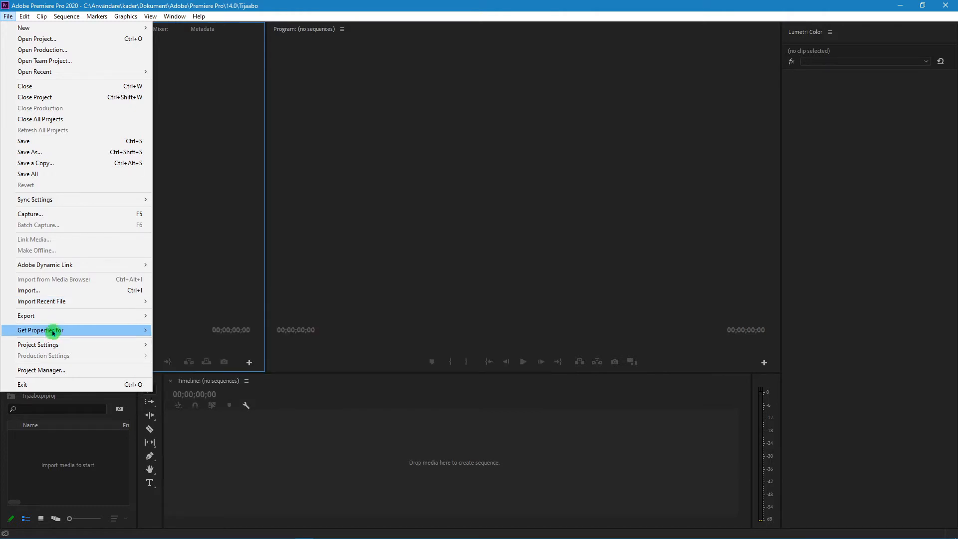
mouse_move(59, 316)
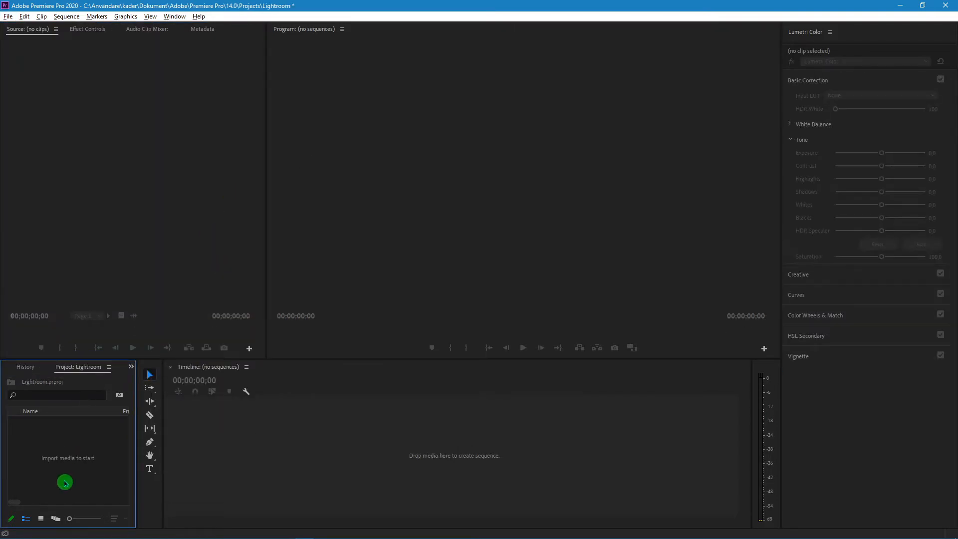
Import all four video clips from the desktop's Clips folder into the project
right_click(63, 456)
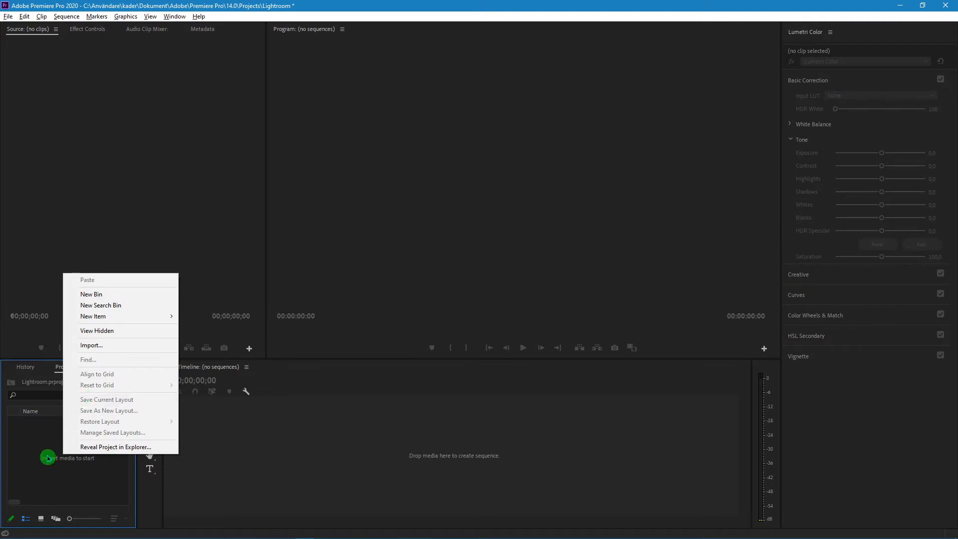
right_click(48, 458)
click(98, 346)
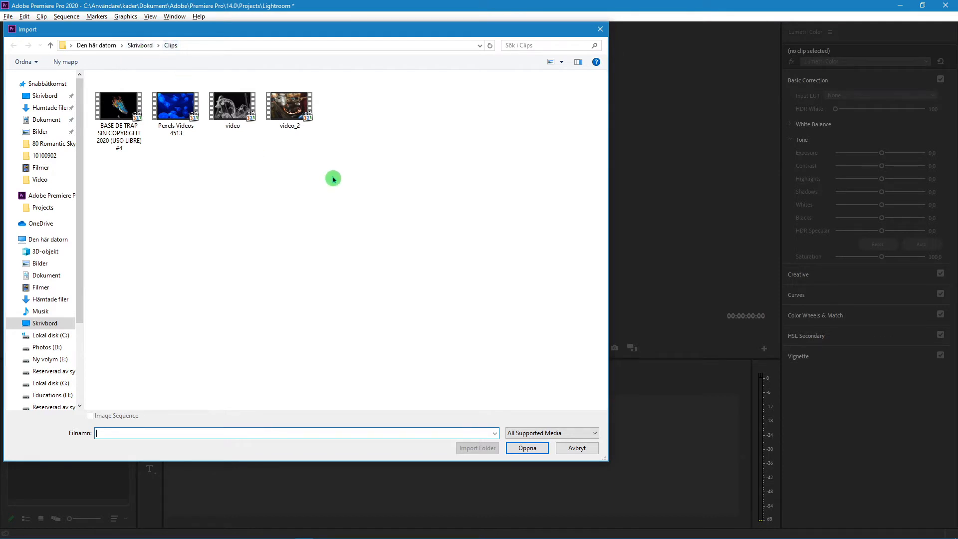
click(297, 115)
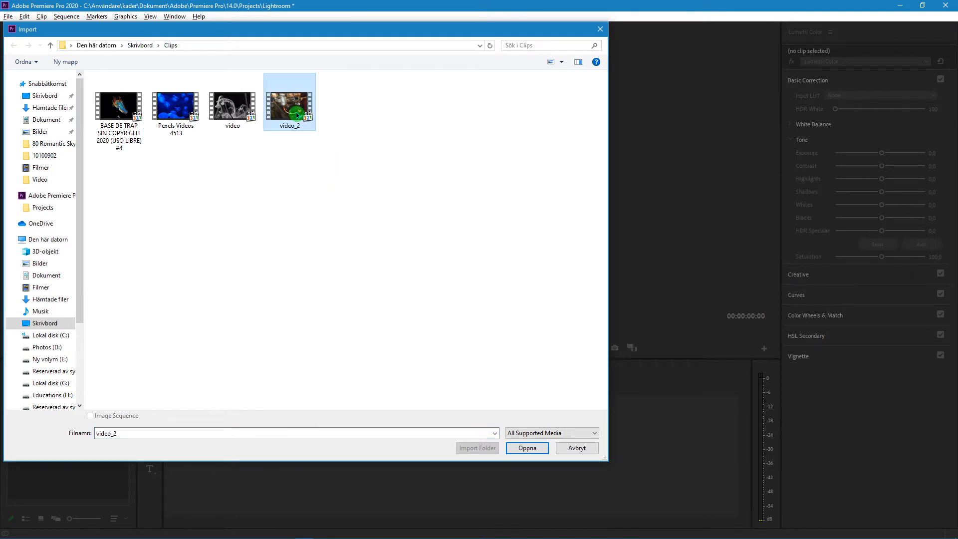
drag(361, 163, 47, 94)
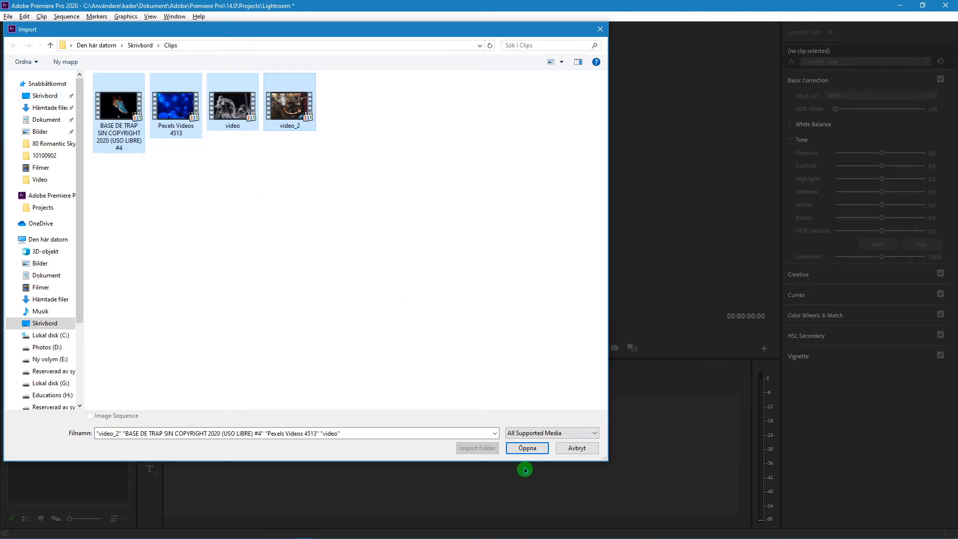
click(542, 450)
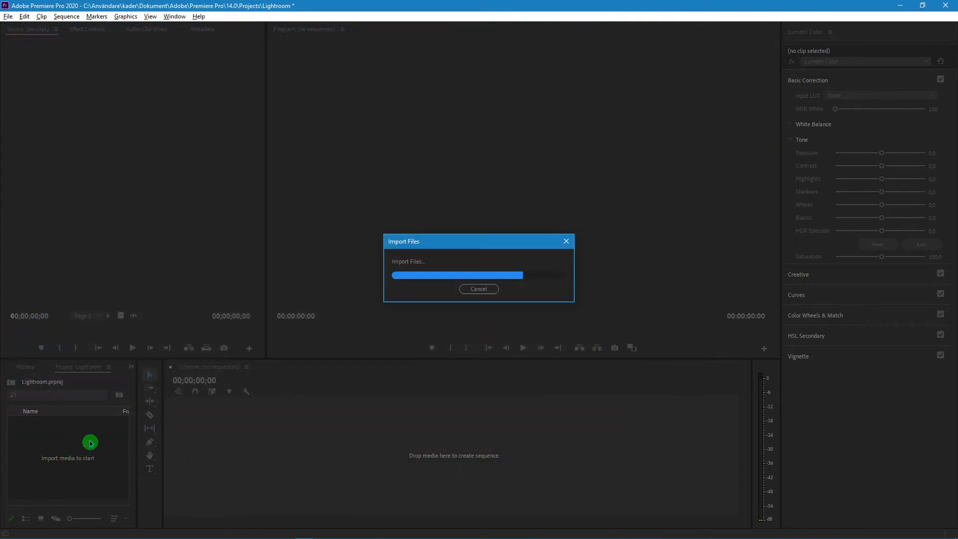
click(71, 487)
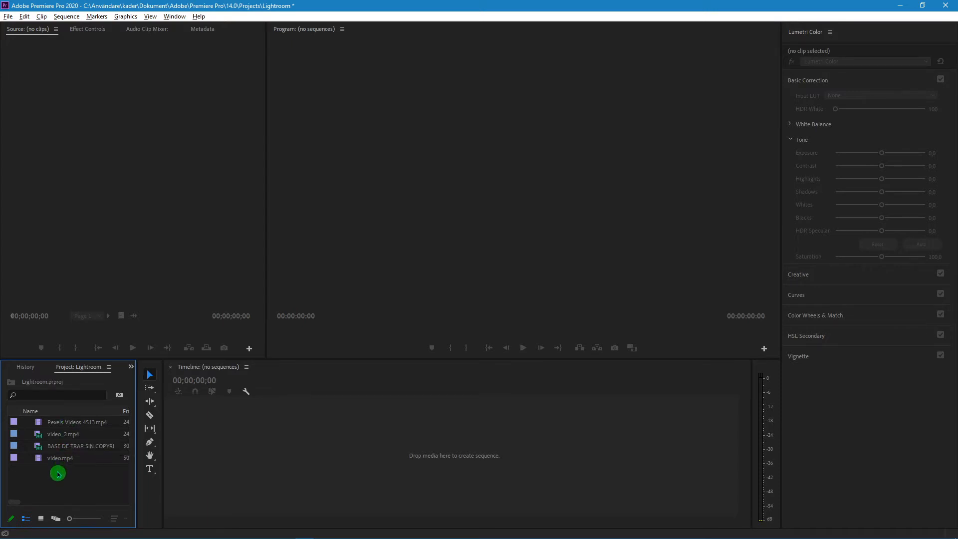
Create a sequence by placing Pexels Videos 4513.mp4 in the empty timeline, and preview its opening seconds
drag(64, 423, 154, 422)
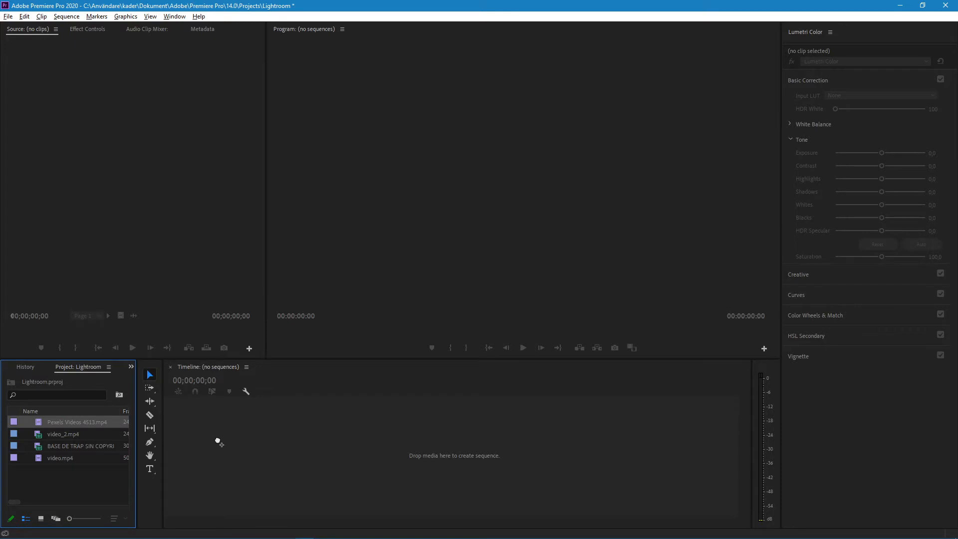
drag(218, 442, 200, 451)
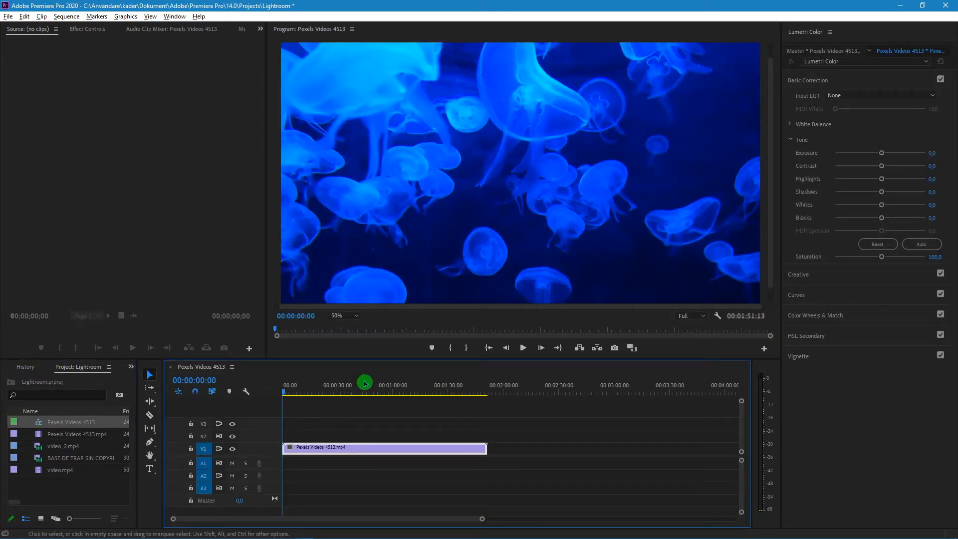
key(space)
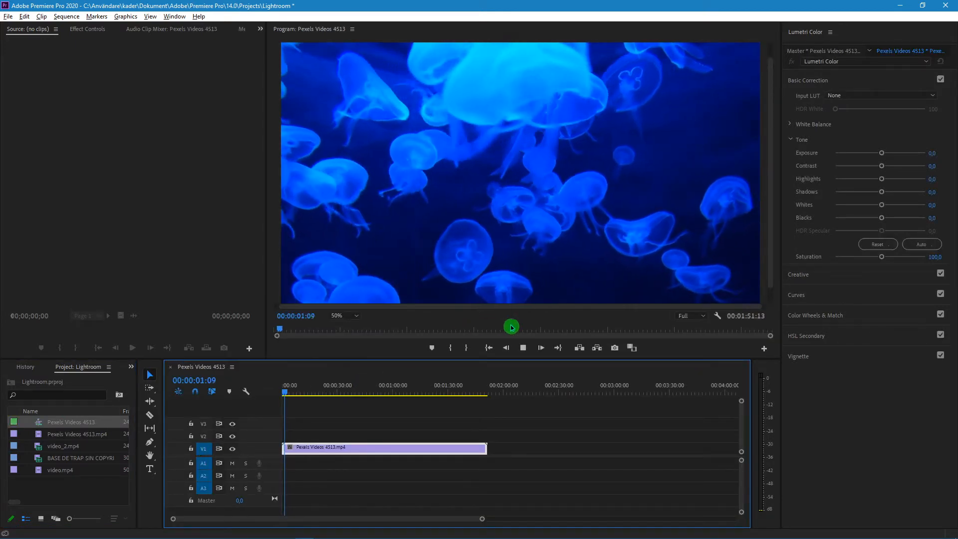
key(space)
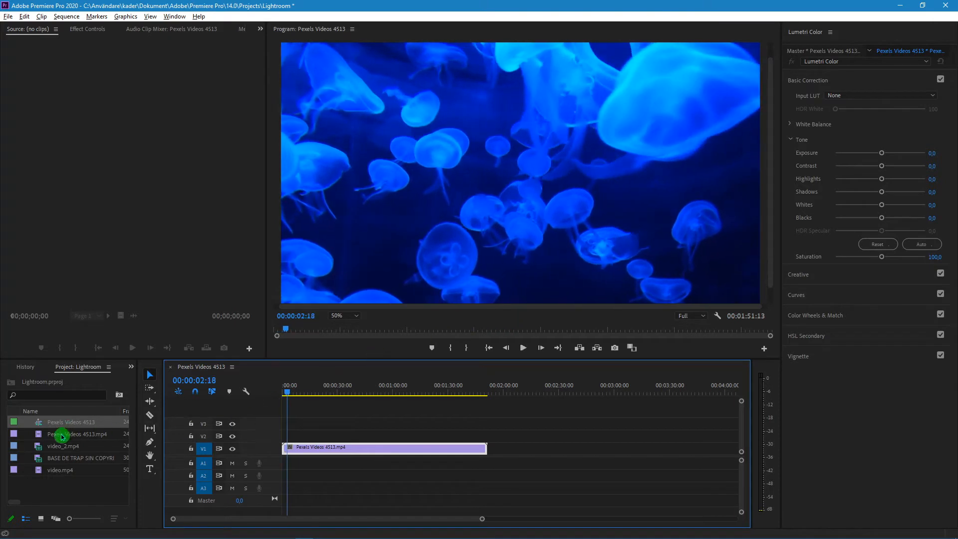
Add video_2.mp4 to track V1 directly after the Pexels Videos 4513.mp4 clip and preview it
click(65, 449)
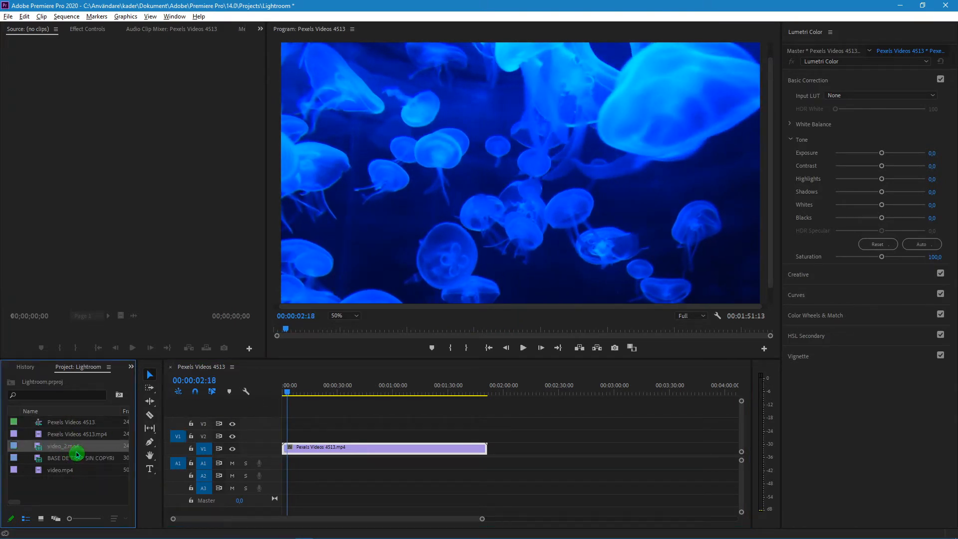
drag(64, 448, 492, 452)
click(480, 388)
key(space)
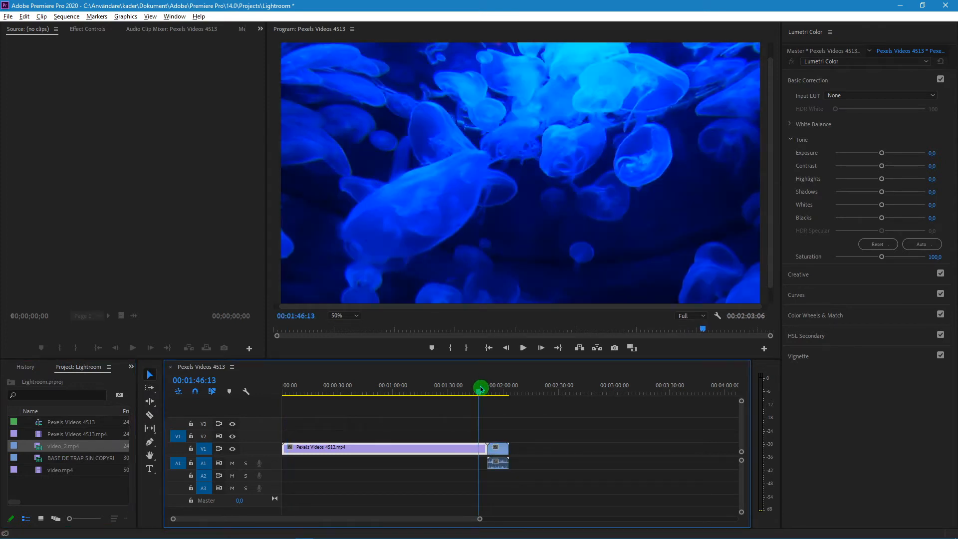
click(491, 387)
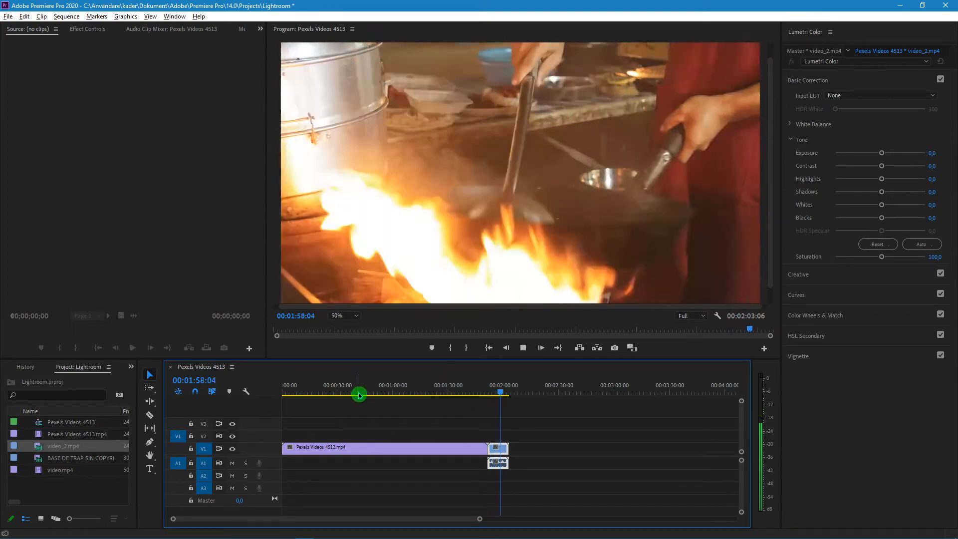
key(space)
Add the BASE DE TRAP SIN COPYRIGHT 2020 (USO LIBRE) #4.mp4 clip directly after video_2.mp4 on track V1 and preview its opening
drag(71, 459, 510, 463)
click(514, 390)
key(space)
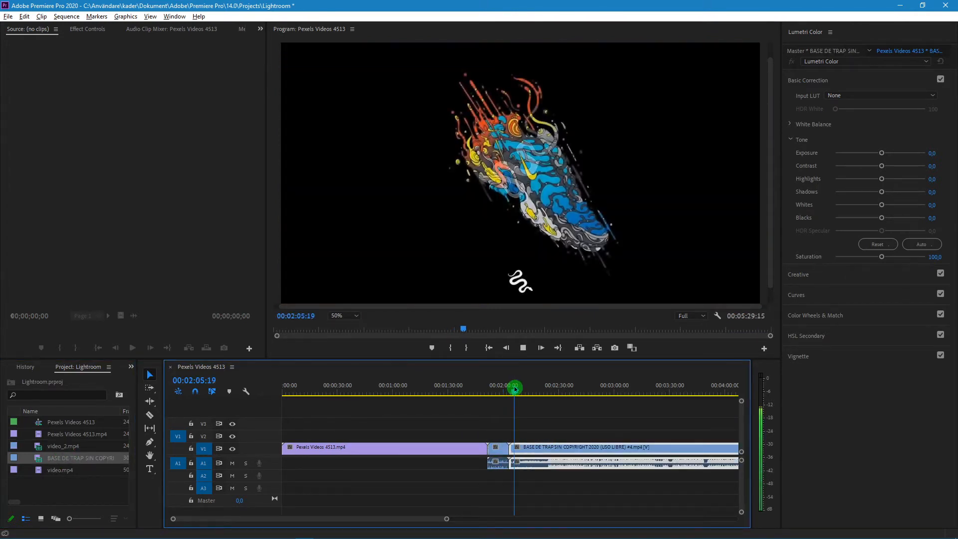
key(space)
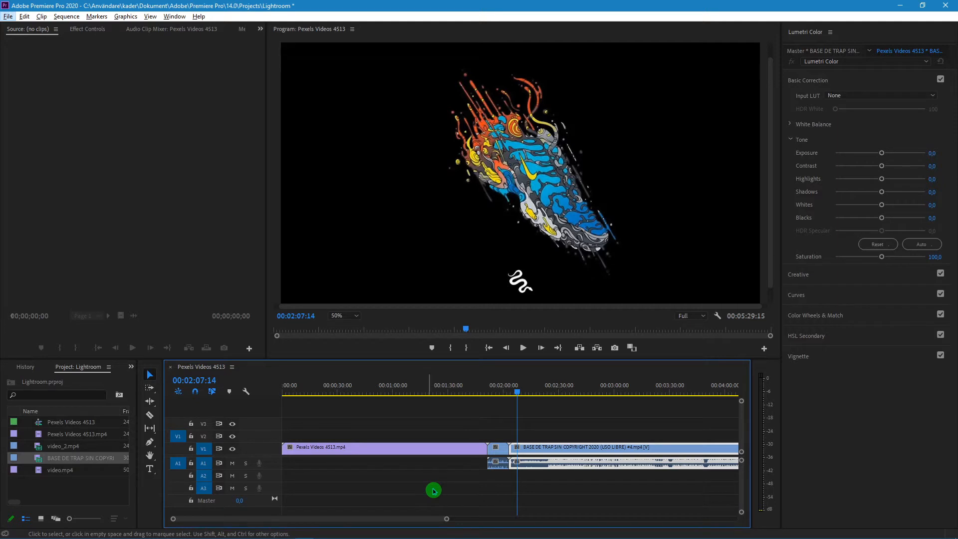
Add video.mp4 to track V1 directly after the BASE DE TRAP clip and preview frames from the new clip and Pexels Videos 4513.mp4
key(alt)
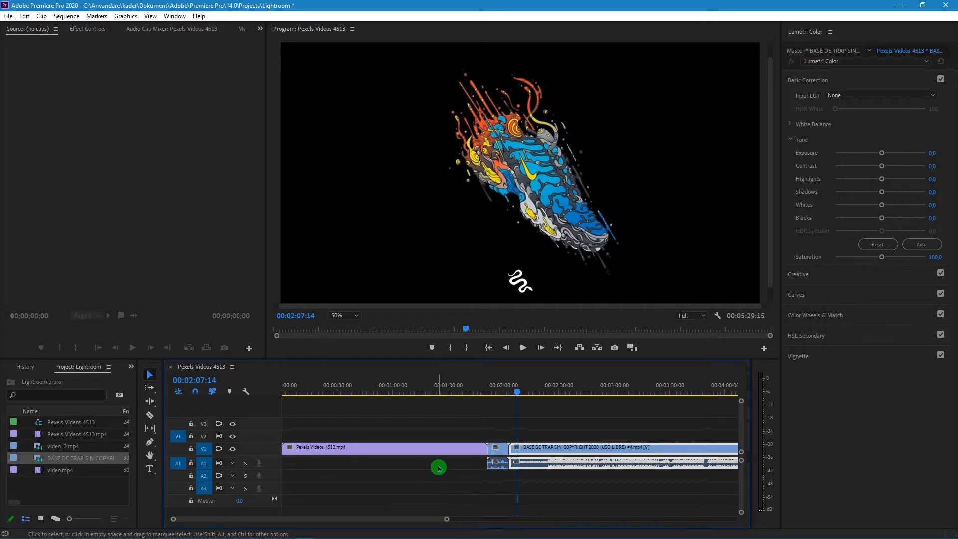
scroll(438, 468, down, 1)
scroll(439, 468, down, 4)
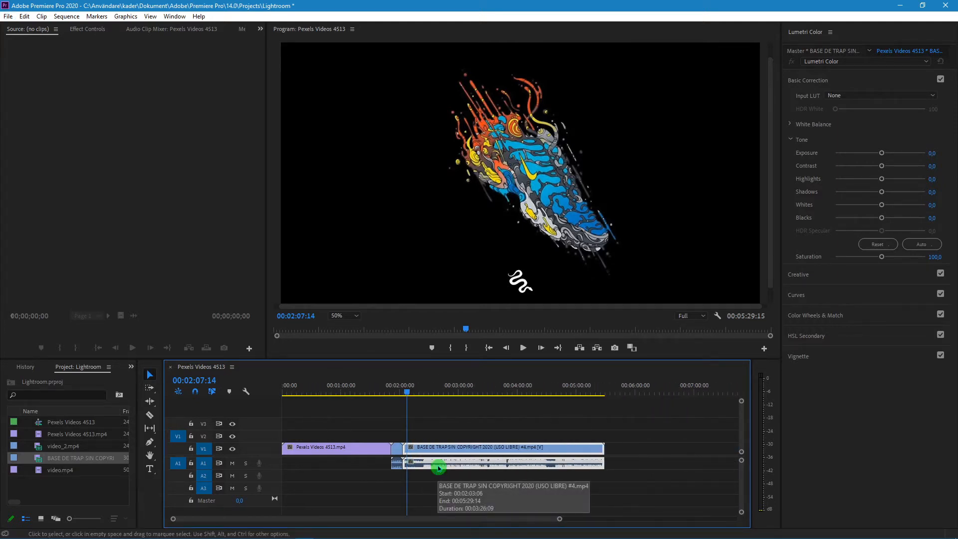
scroll(439, 468, up, 6)
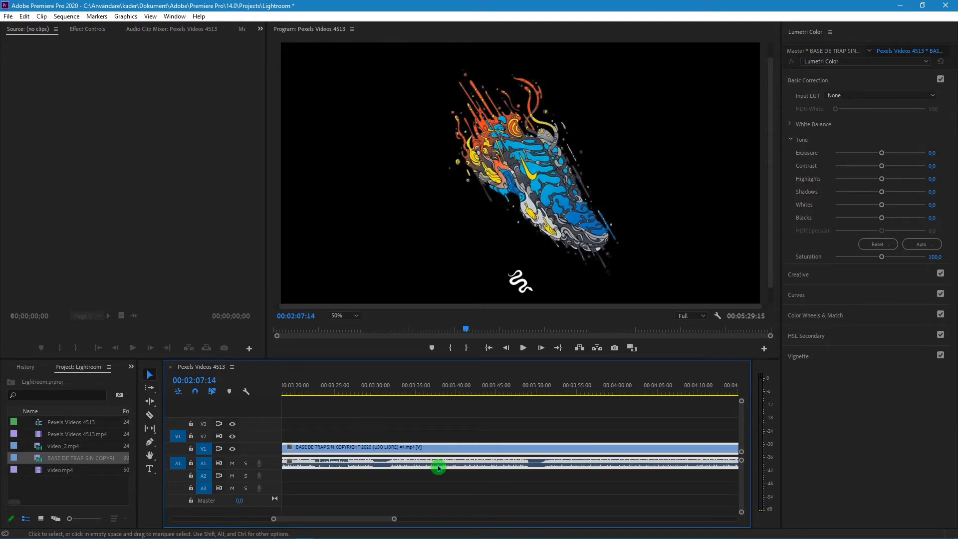
scroll(438, 468, down, 6)
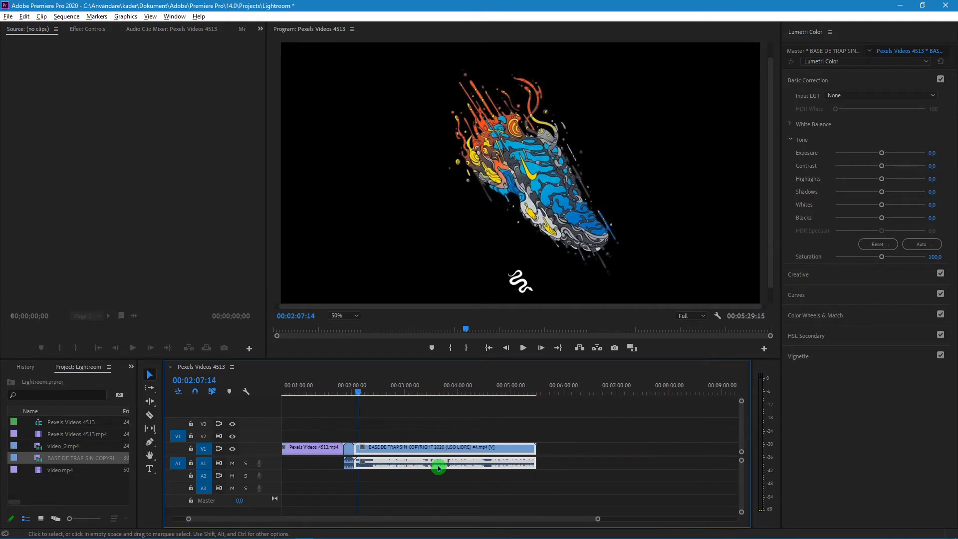
scroll(438, 468, up, 6)
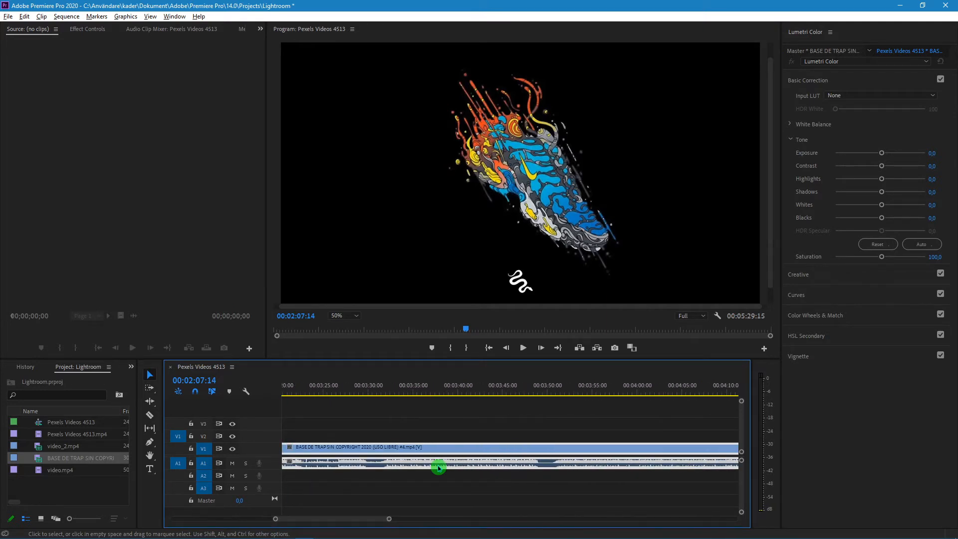
scroll(438, 468, down, 8)
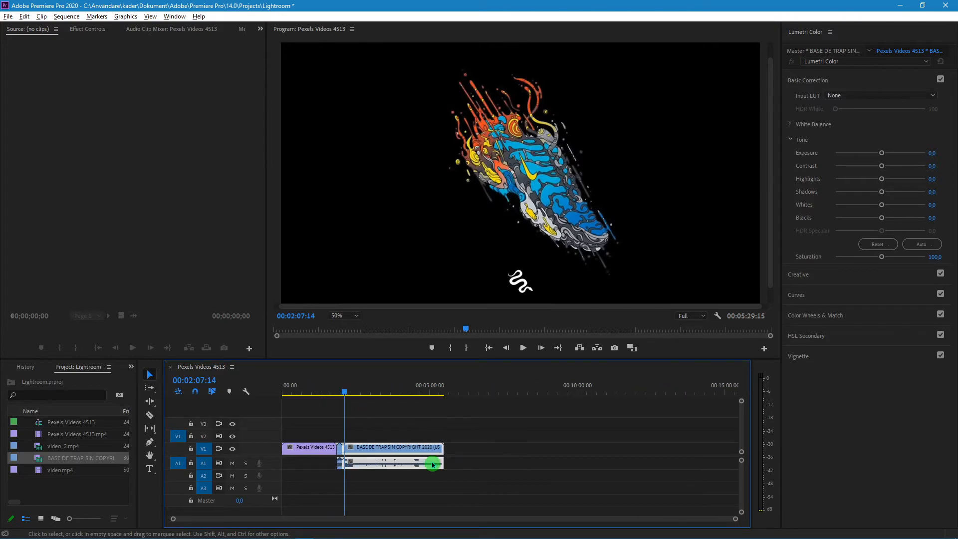
drag(50, 470, 457, 452)
drag(439, 388, 451, 390)
click(308, 390)
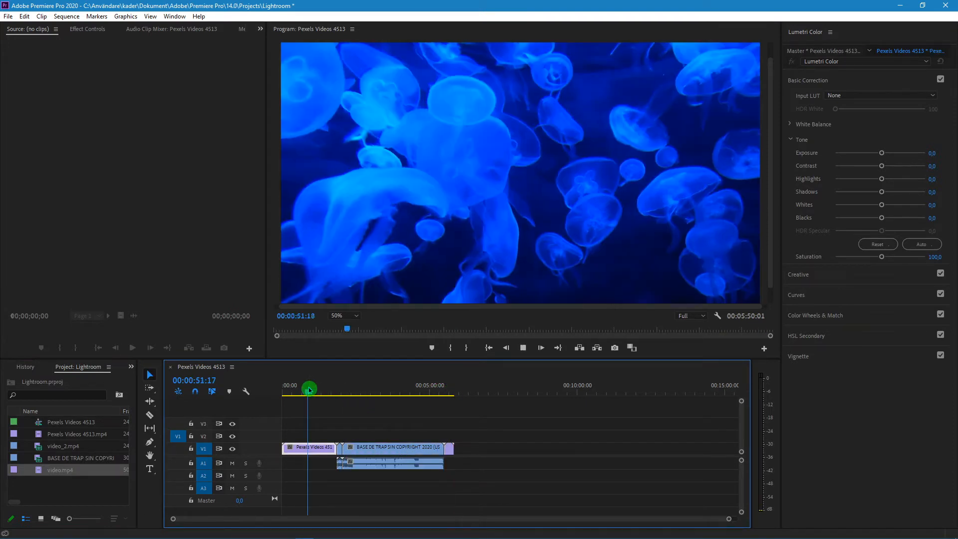
key(space)
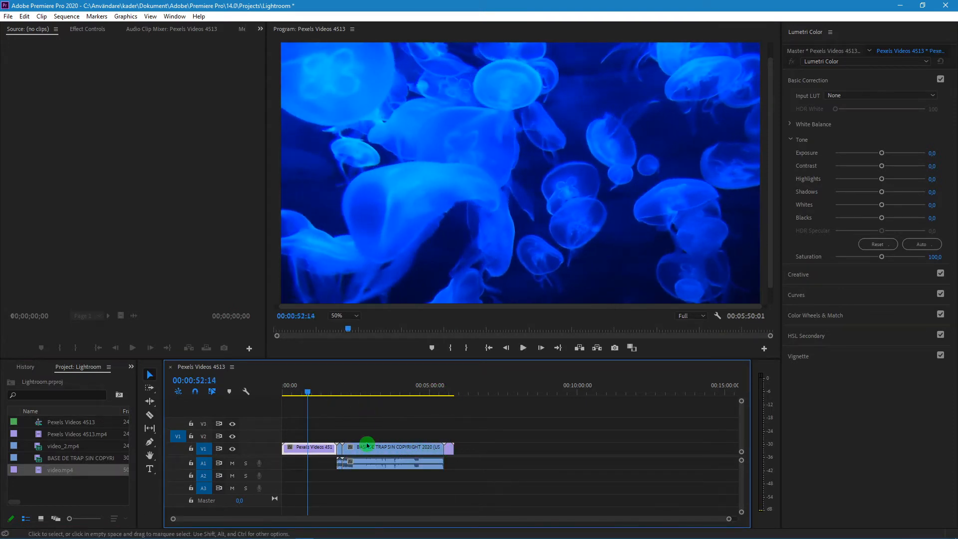
Shift all clips that follow Pexels Videos 4513.mp4 later on the timeline, leaving a gap after it
drag(472, 436, 339, 496)
drag(381, 457, 432, 457)
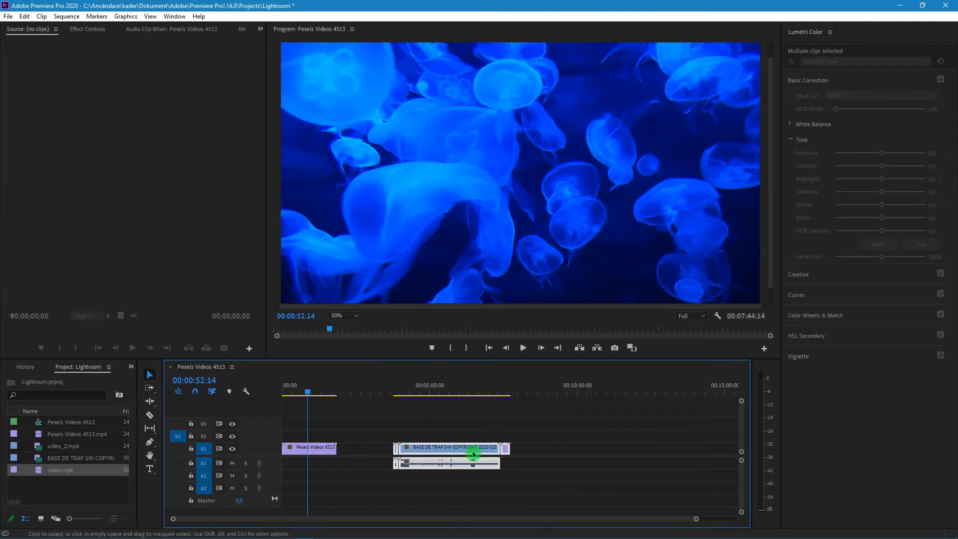
drag(479, 462, 455, 462)
click(496, 451)
click(499, 451)
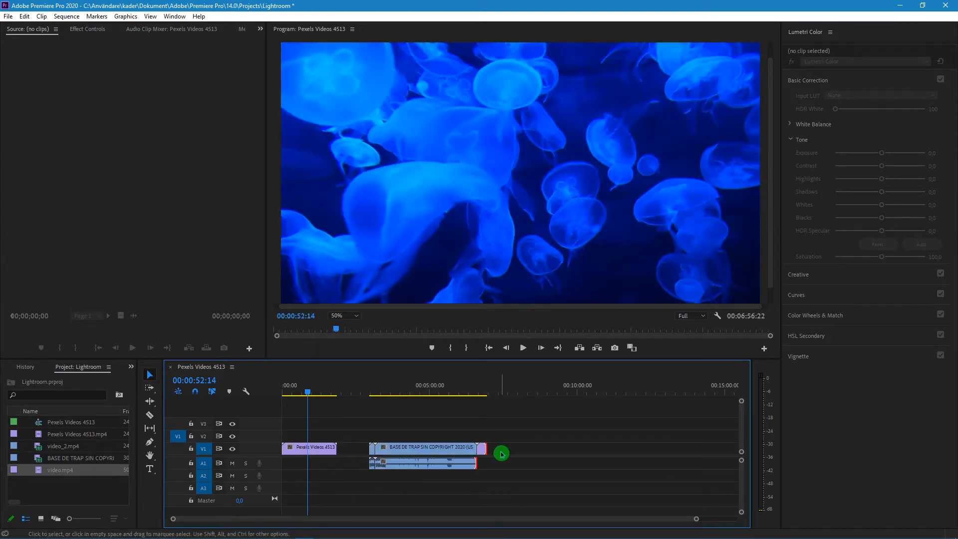
Move video.mp4 to track V2 above the end of Pexels Videos 4513.mp4 and select it, with the playhead on the overlap
drag(481, 449, 330, 440)
drag(331, 398, 329, 394)
click(331, 437)
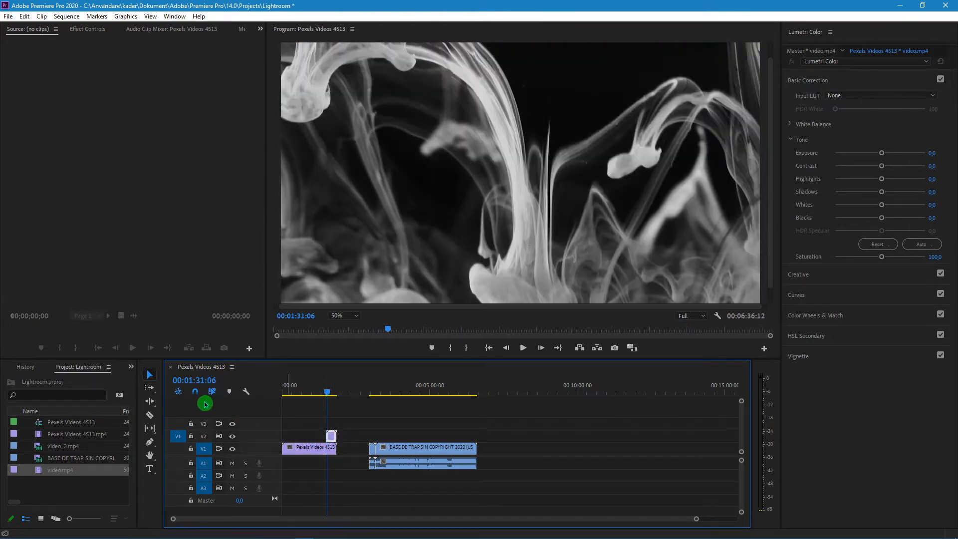
Set video.mp4's blend mode to Screen in the Effect Controls and play back the blended overlap
click(257, 30)
click(97, 30)
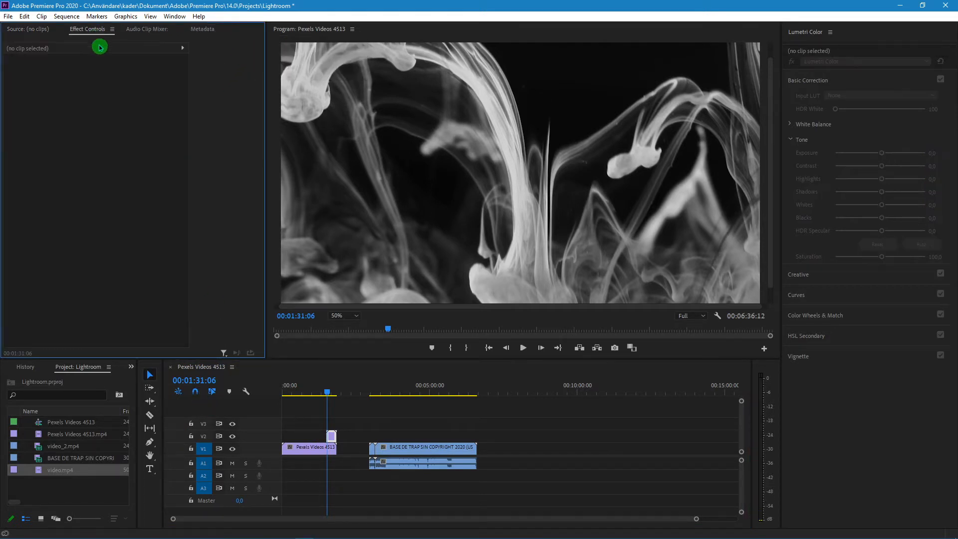
click(332, 439)
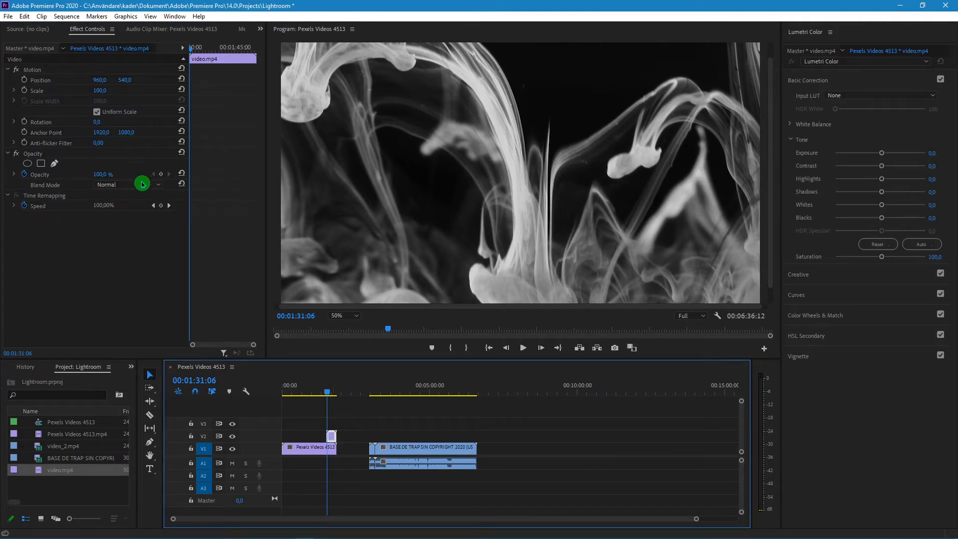
click(128, 185)
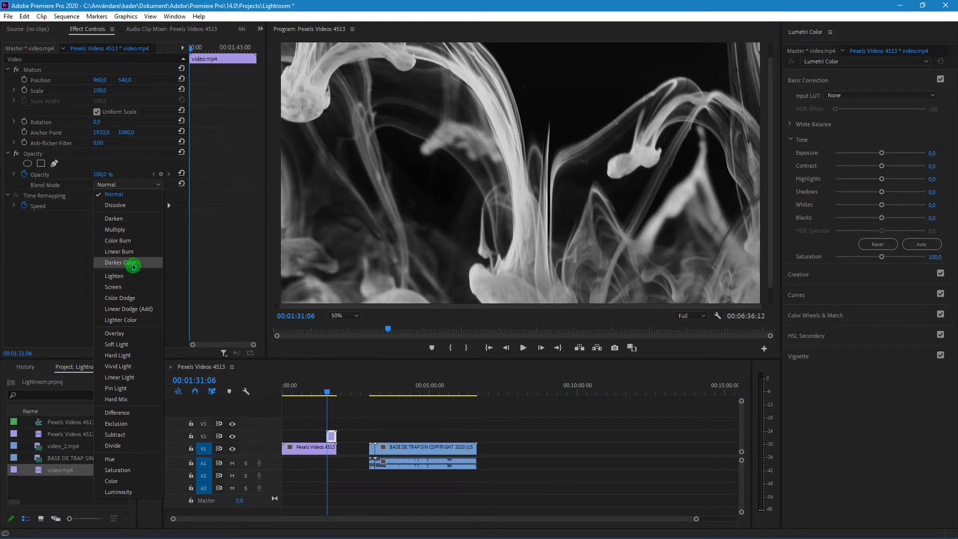
click(131, 287)
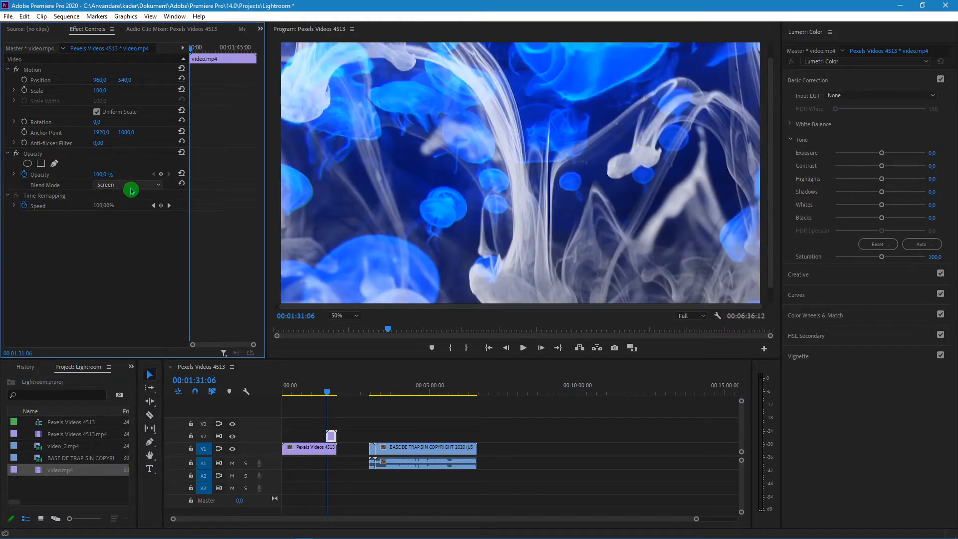
key(space)
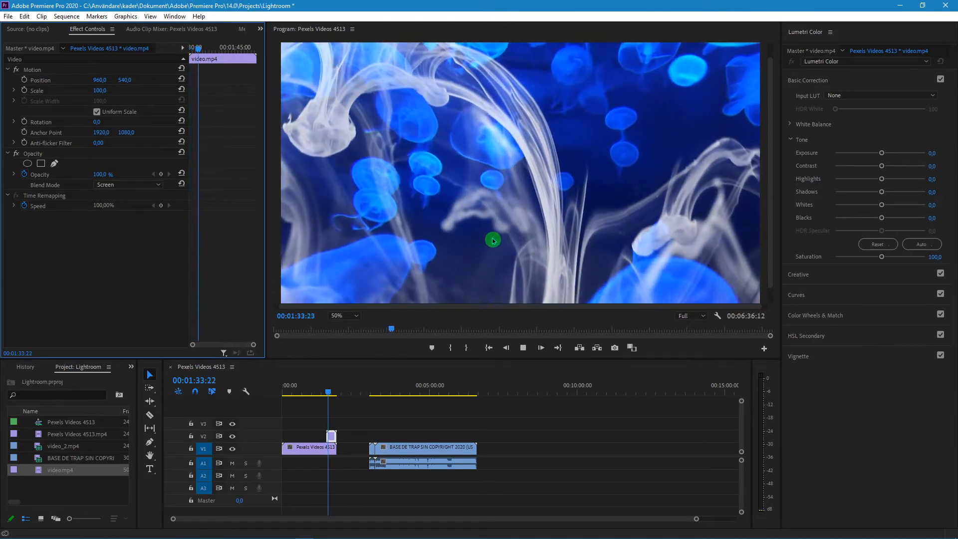
key(space)
key(space)
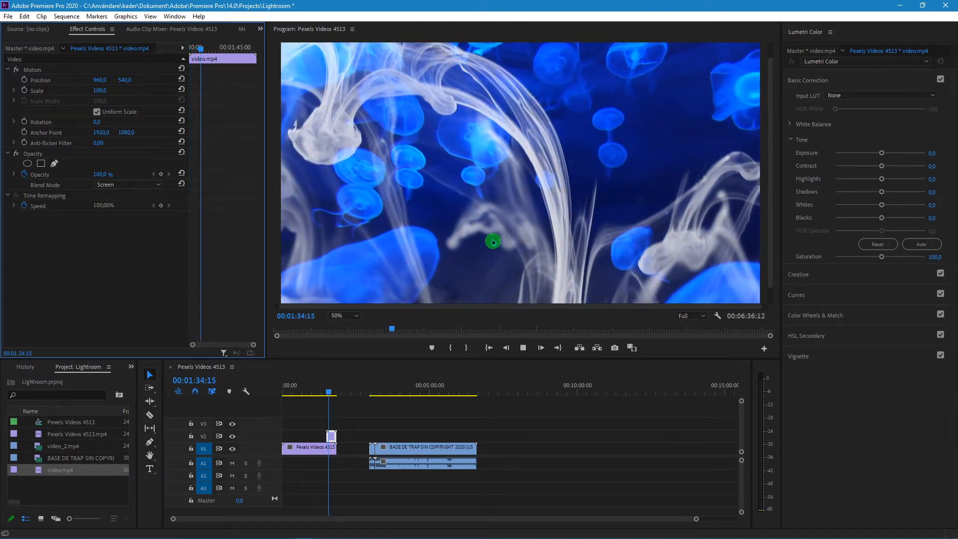
key(space)
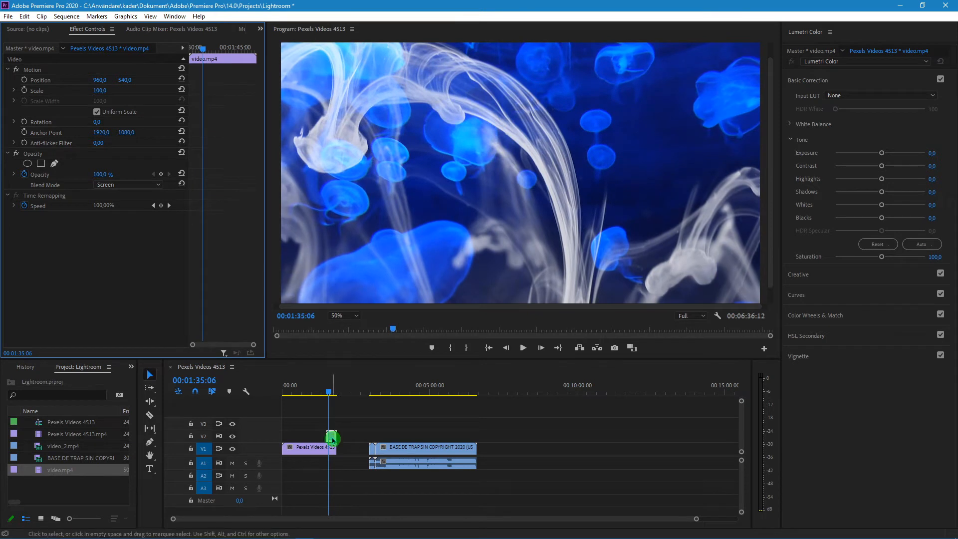
Move video.mp4 past the end of Pexels Videos 4513.mp4, view each clip unblended, and move it back over the clip's end
drag(332, 437, 342, 438)
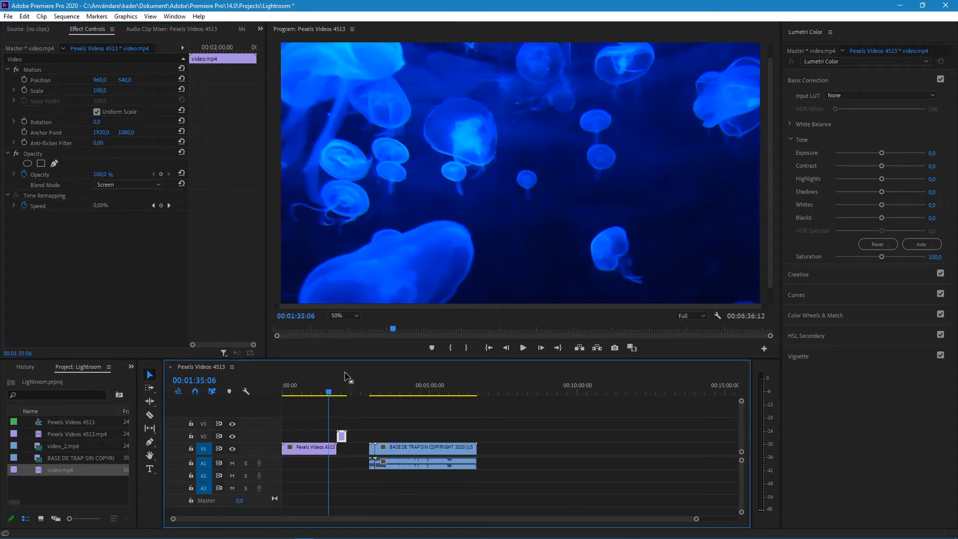
click(307, 392)
key(space)
key(space)
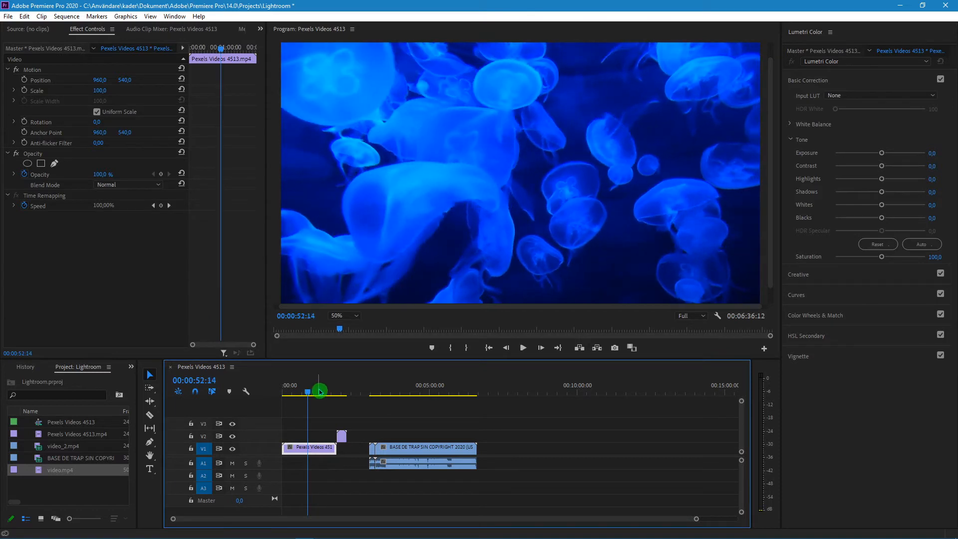
click(342, 392)
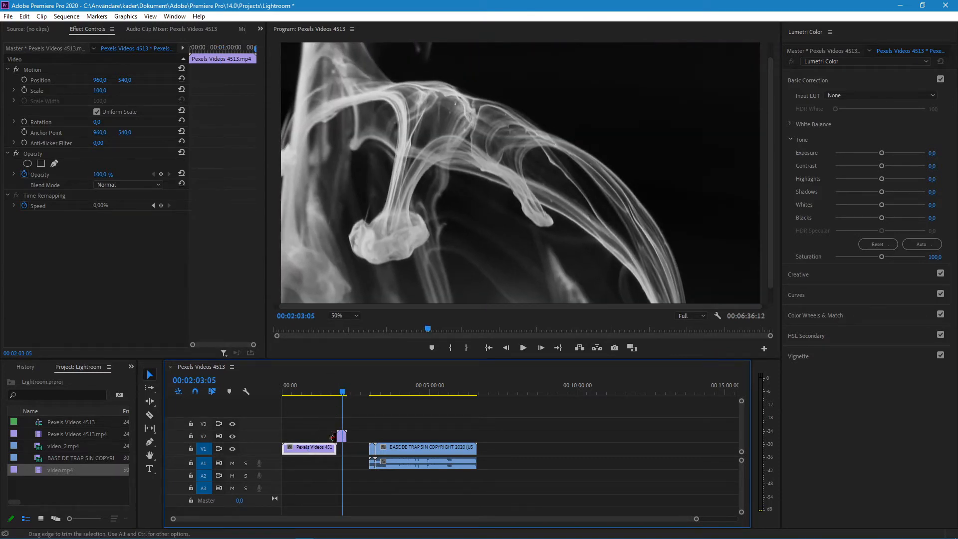
drag(342, 438, 331, 437)
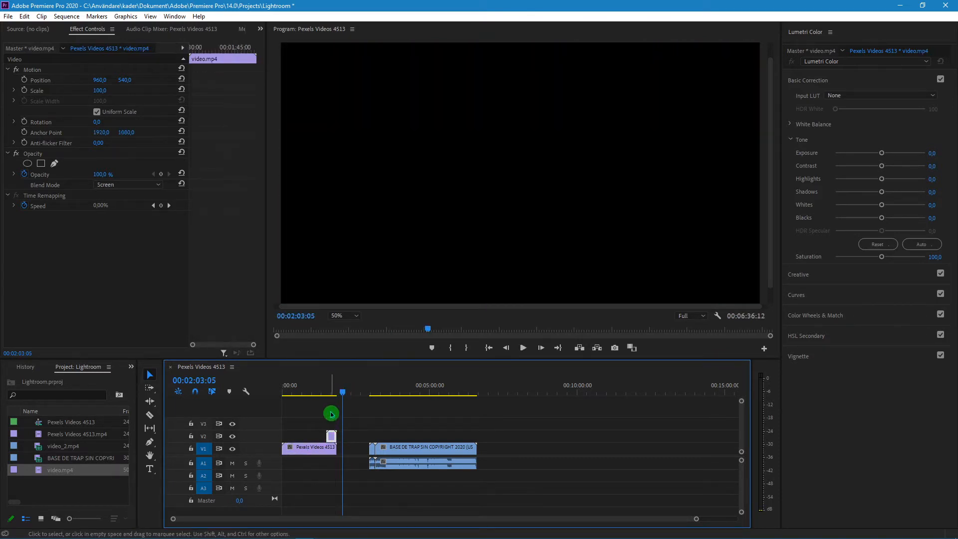
Play back the start of the overlap between video.mp4 and Pexels Videos 4513.mp4
click(328, 392)
click(397, 413)
key(space)
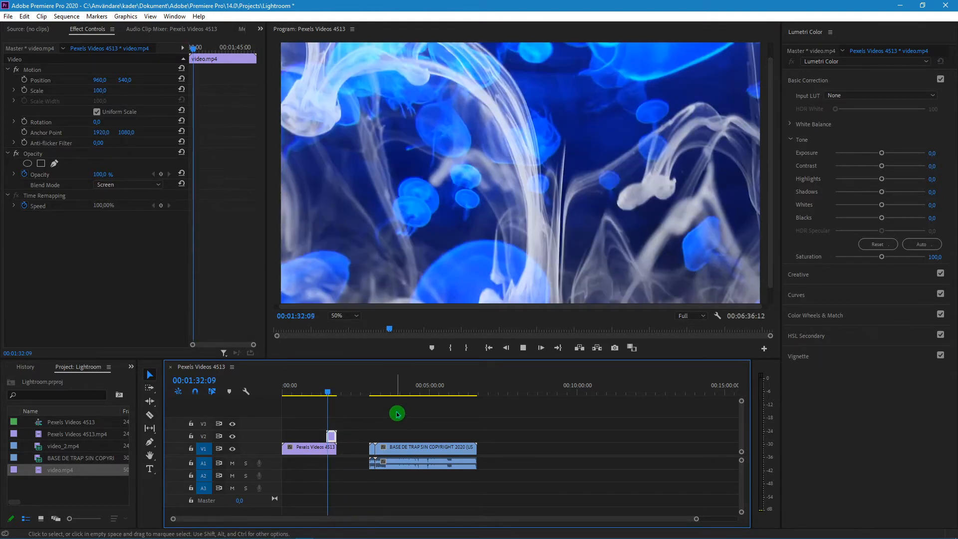
key(space)
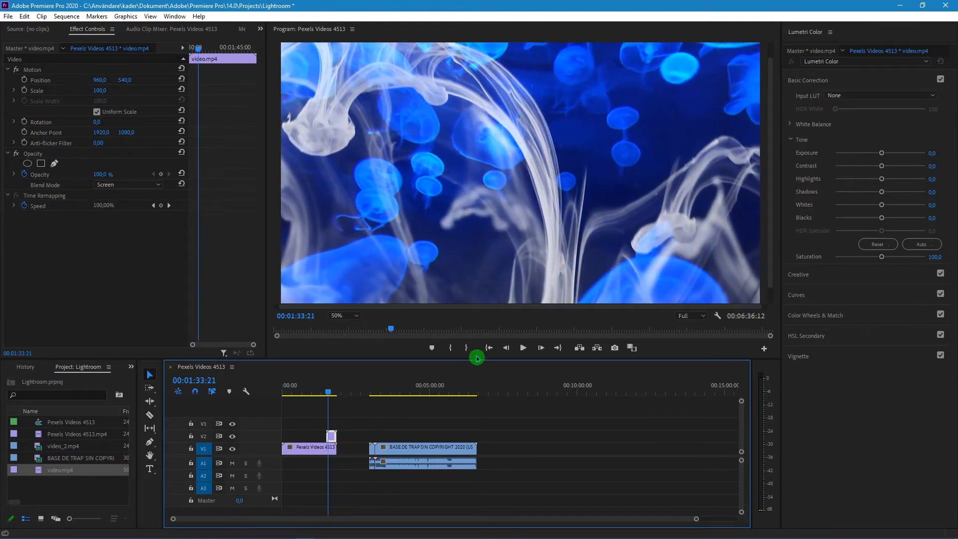
Stack video_2.mp4 on track V3 above video.mp4, set its blend mode to Screen and preview the three-layer blend
drag(372, 450, 331, 422)
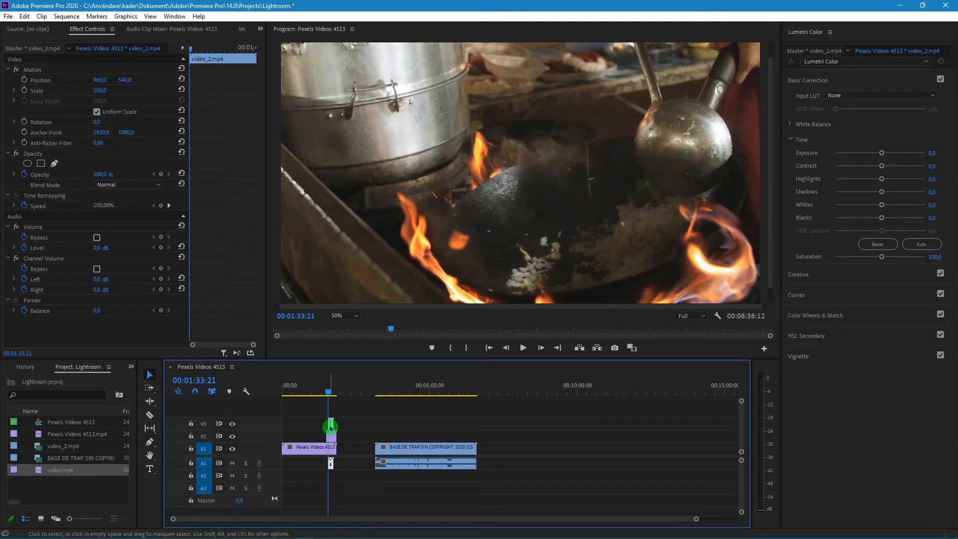
click(125, 185)
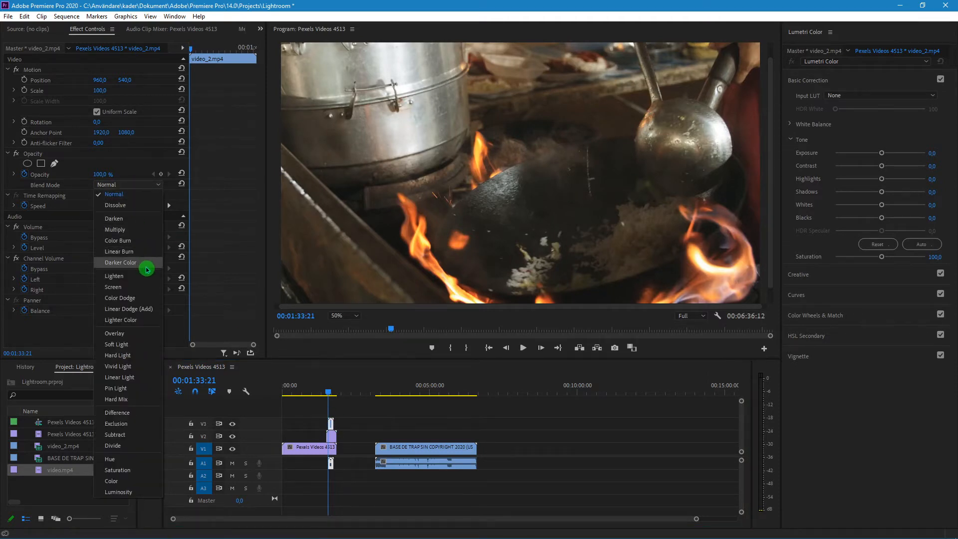
click(148, 287)
key(space)
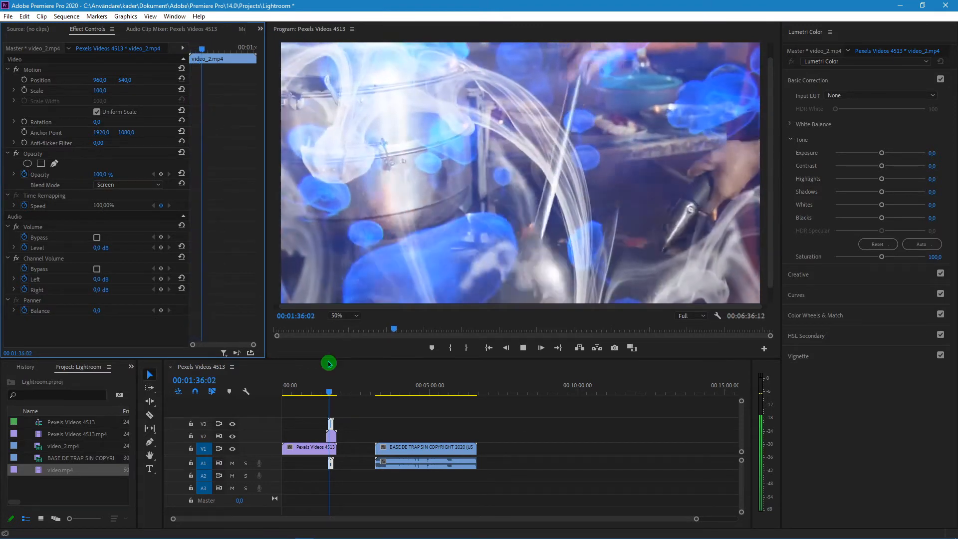
key(space)
Move video_2.mp4 to track V2 after video.mp4 and ripple delete the gap between the two clips
click(333, 418)
mouse_move(331, 426)
mouse_down()
mouse_move(357, 448)
mouse_move(344, 429)
mouse_up()
click(358, 449)
click(367, 410)
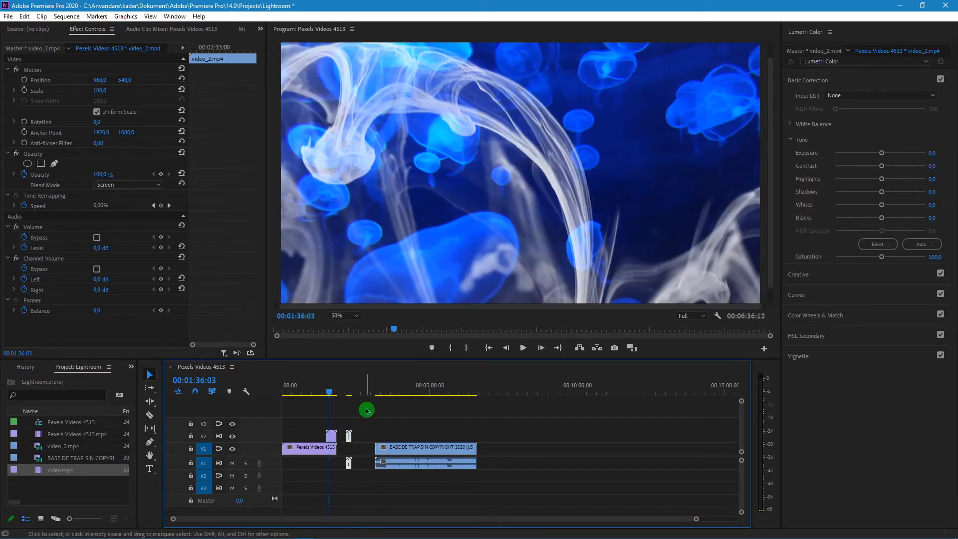
click(339, 437)
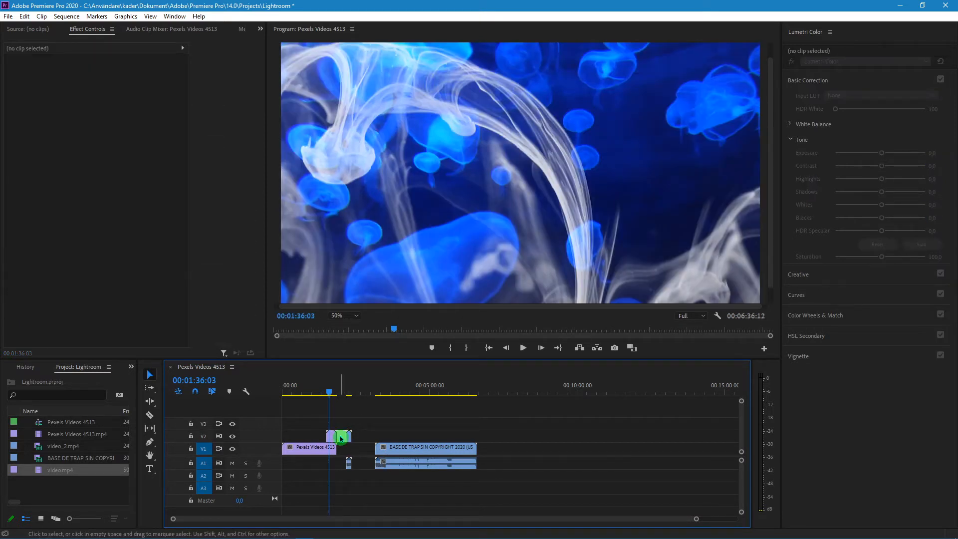
right_click(341, 439)
click(375, 476)
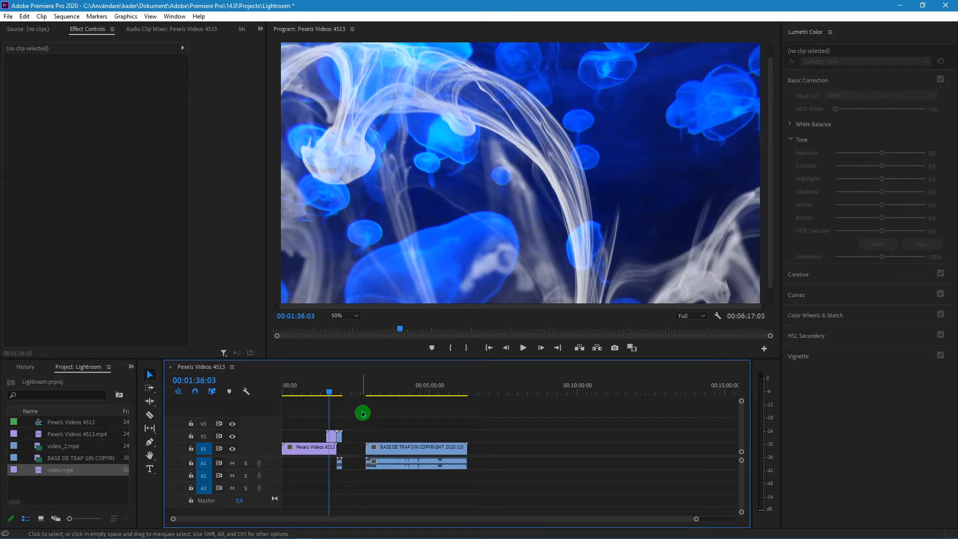
View the BASE DE TRAP clip at 00:04:07:09 and select the timeline clips individually to examine their effect settings
click(396, 446)
click(404, 388)
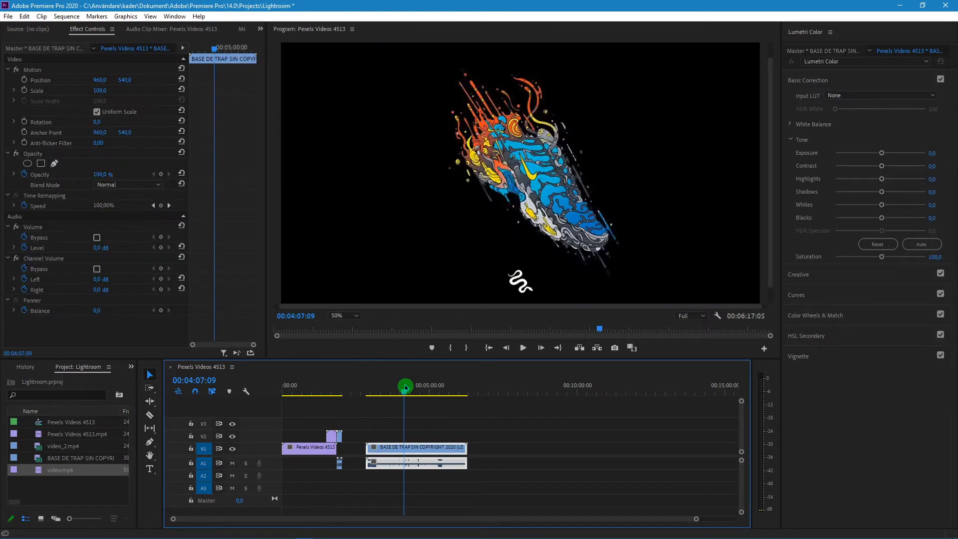
click(438, 444)
click(411, 468)
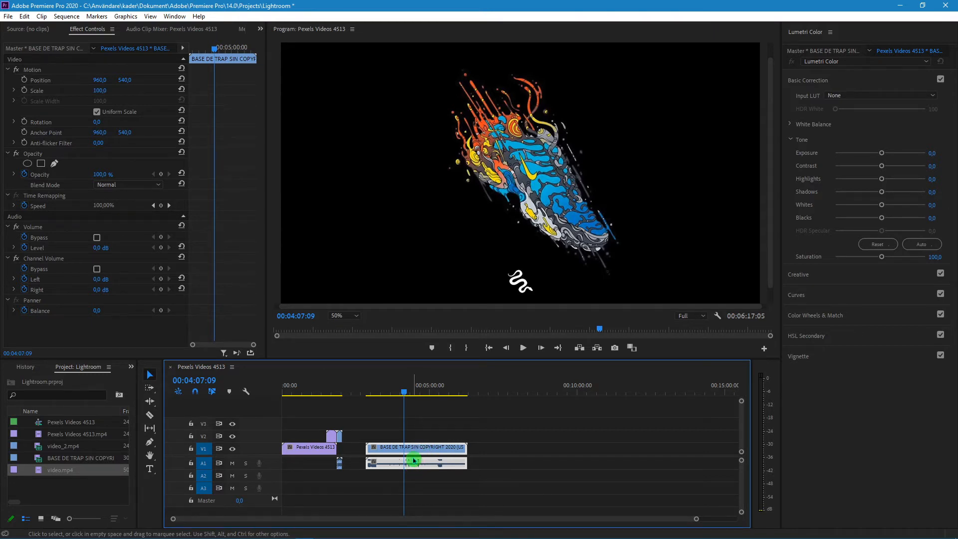
click(383, 466)
click(327, 460)
click(311, 450)
click(331, 439)
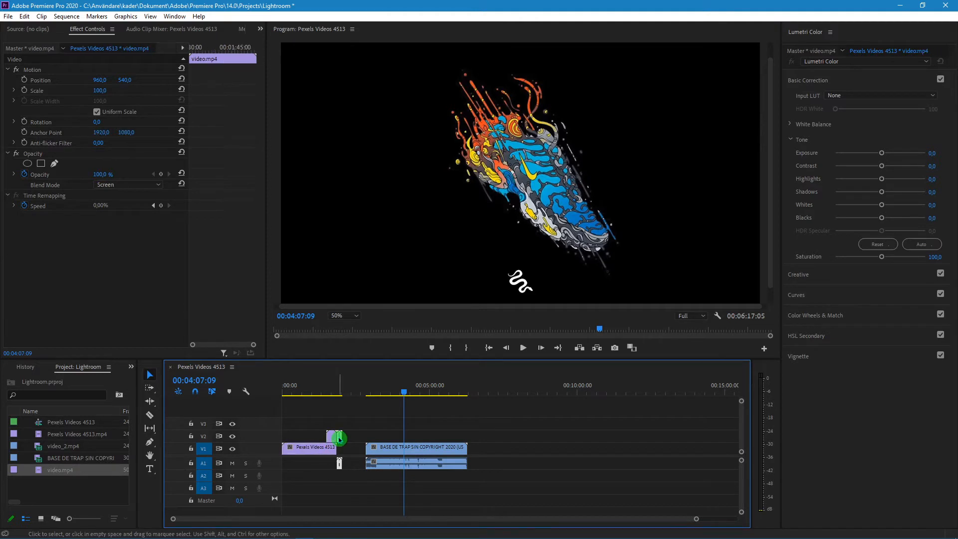
click(329, 462)
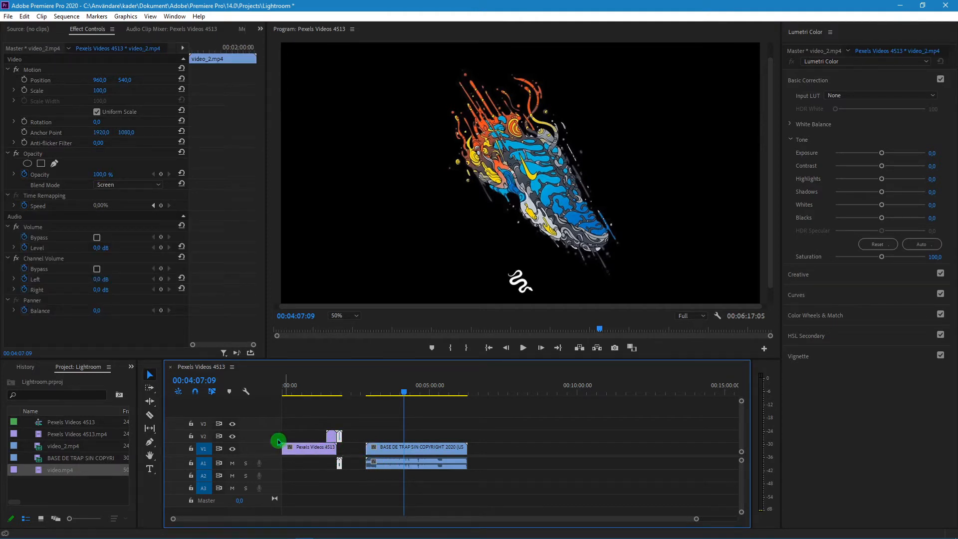
click(419, 452)
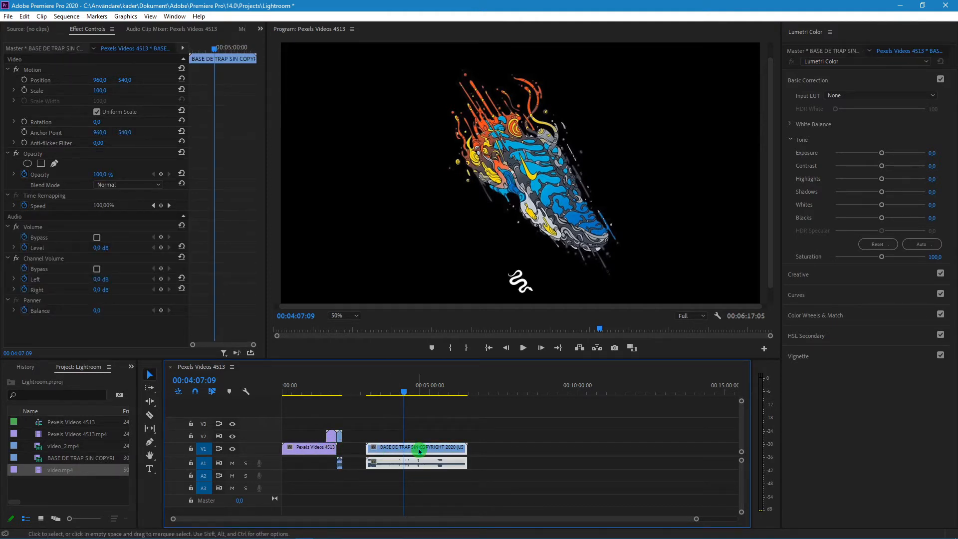
right_click(420, 452)
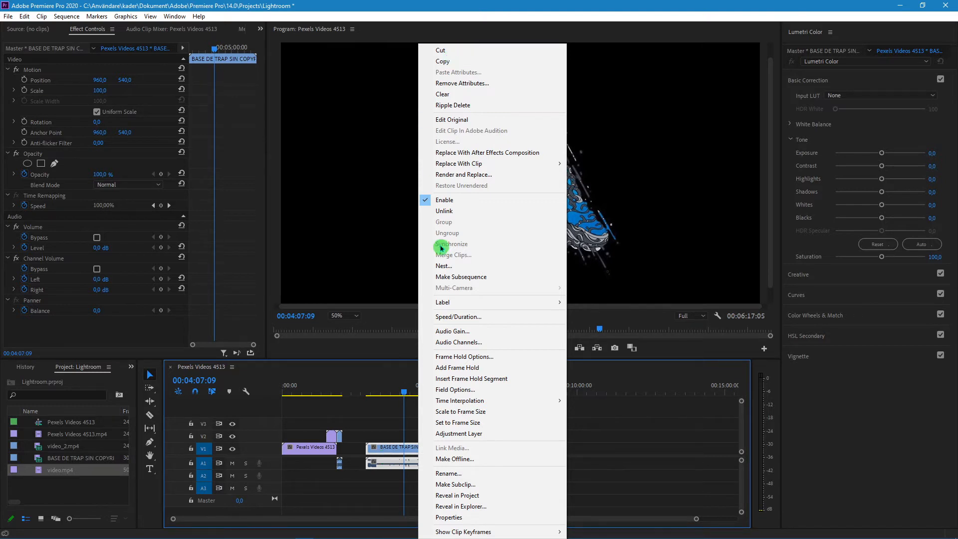
click(482, 85)
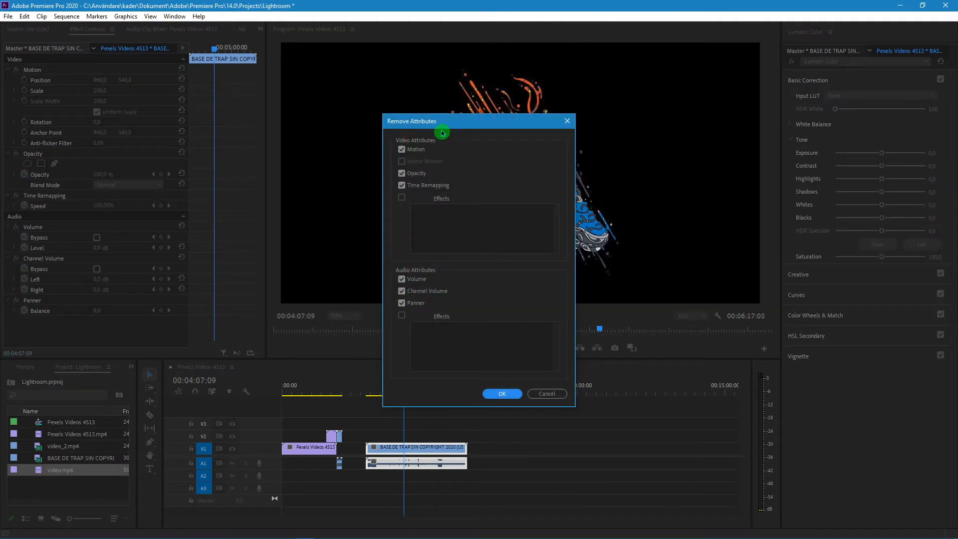
click(546, 394)
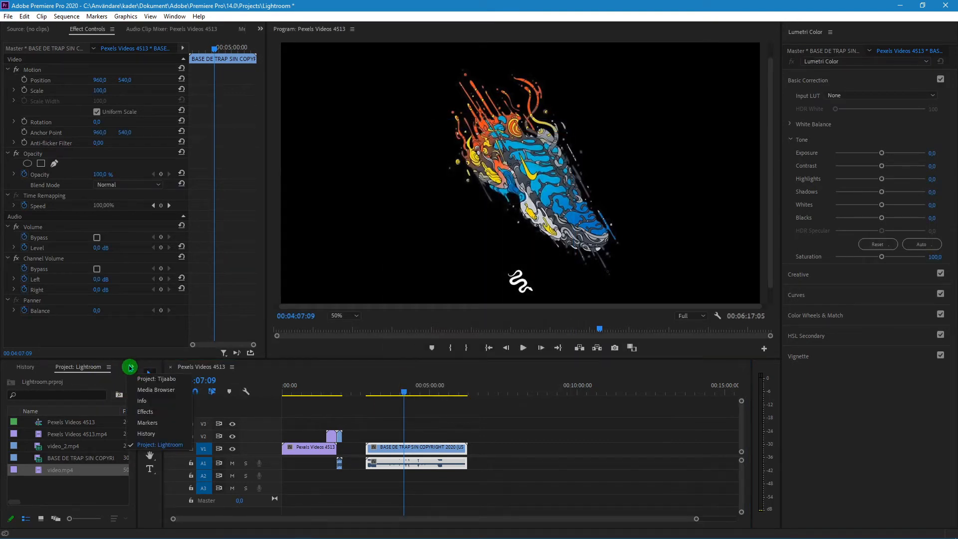
Apply the Cinespace 100 Faded Film Lumetri preset to Pexels Videos 4513.mp4 on track V1 and preview it from 00:00:36:12
click(129, 367)
click(130, 367)
click(154, 407)
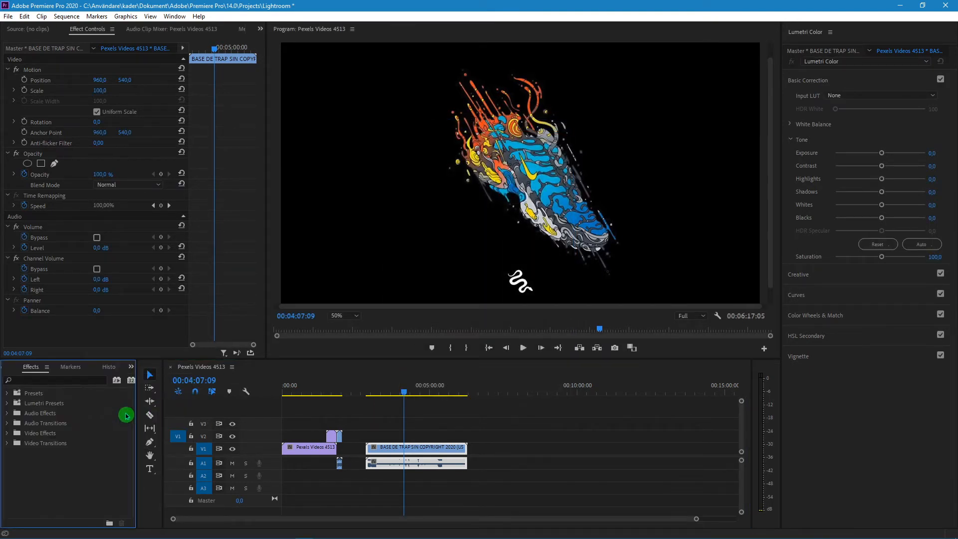
click(7, 404)
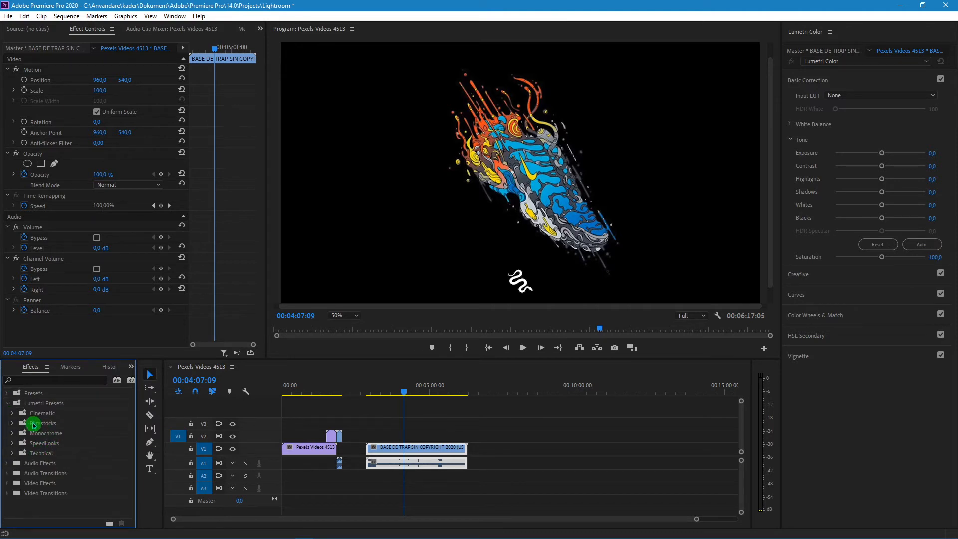
click(10, 414)
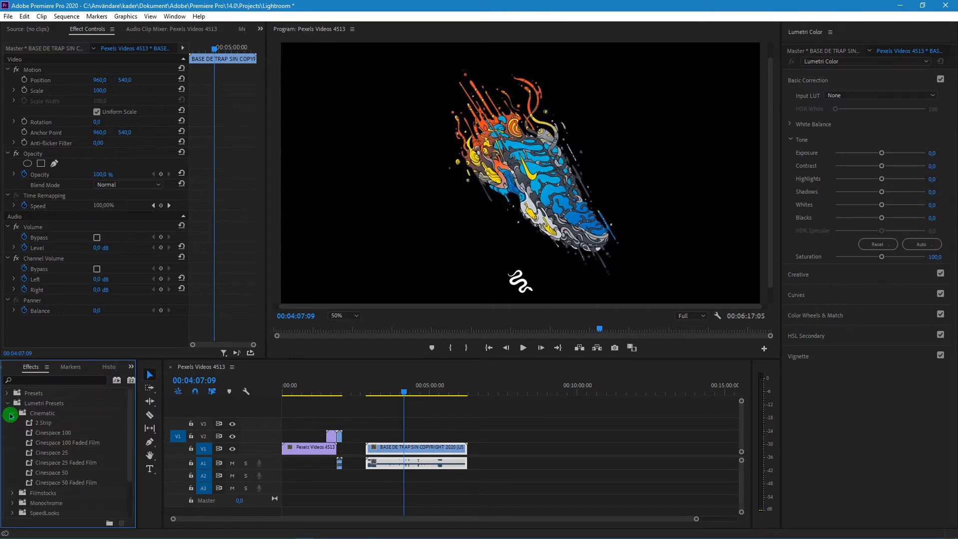
drag(64, 446, 293, 450)
click(300, 386)
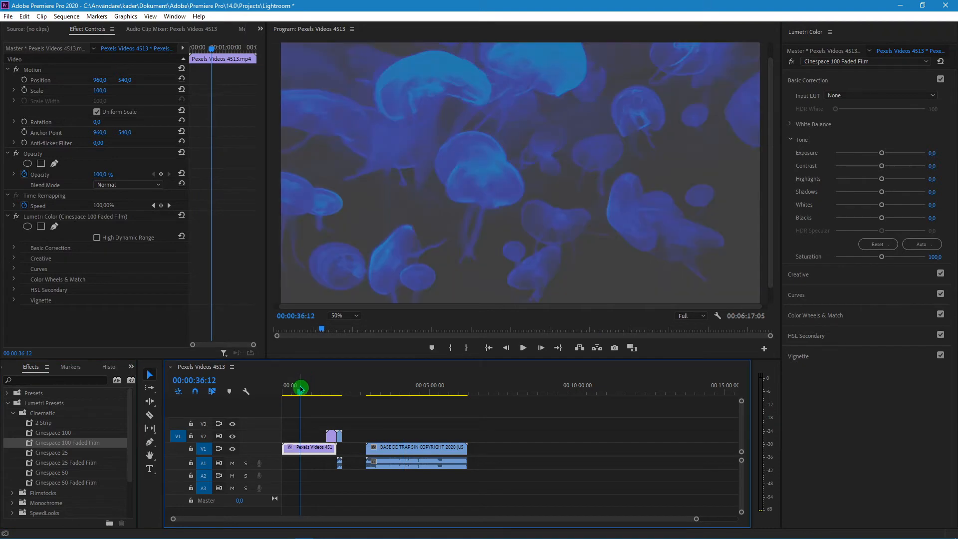
key(space)
key(space)
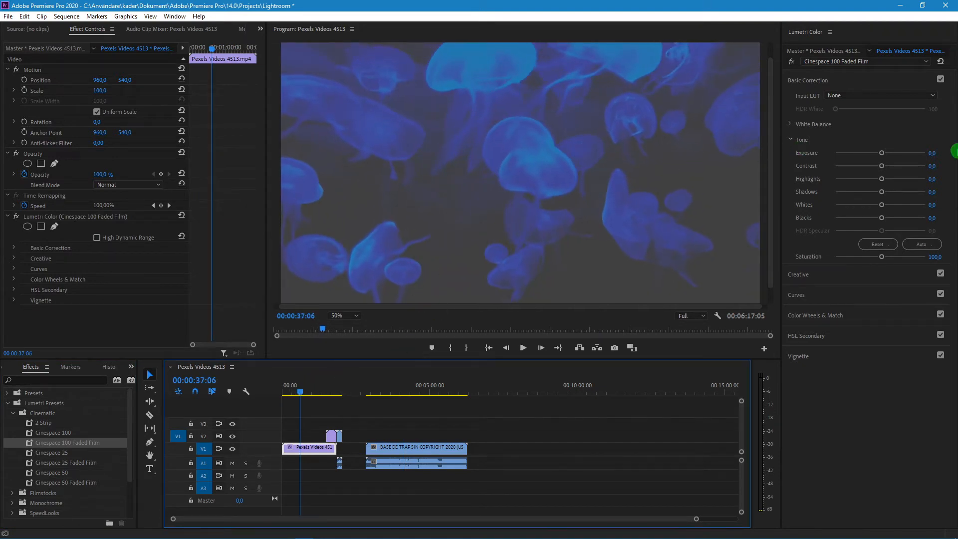
mouse_move(884, 154)
mouse_down()
mouse_move(901, 151)
mouse_move(881, 153)
mouse_up()
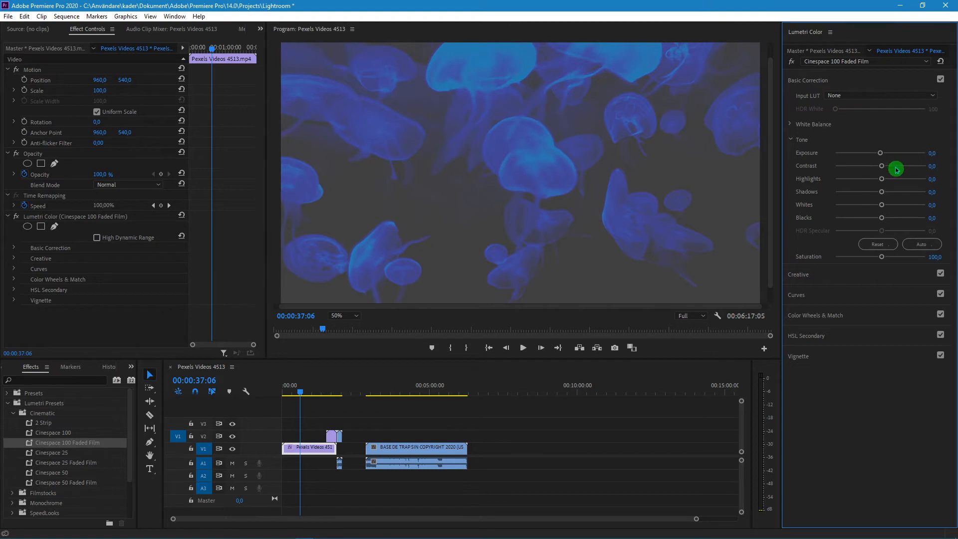
click(878, 98)
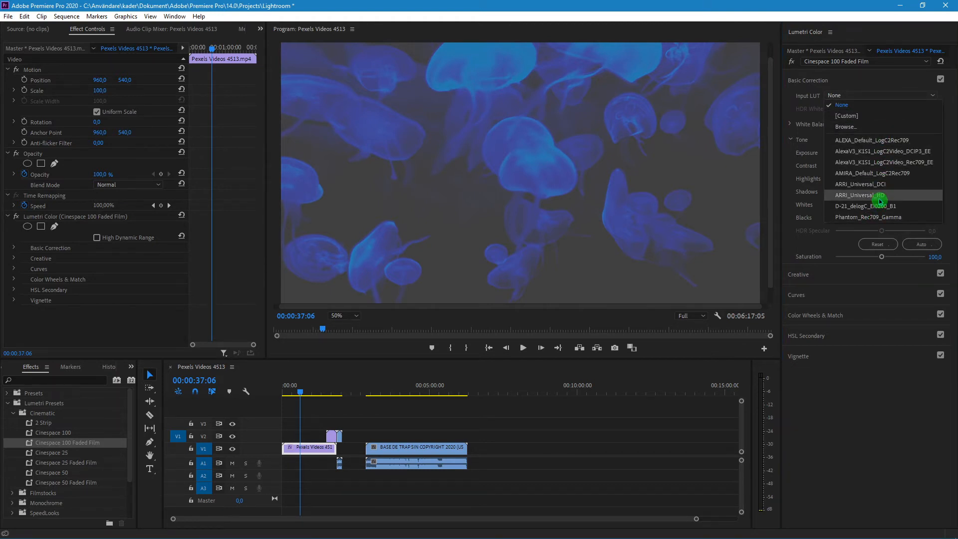
click(864, 126)
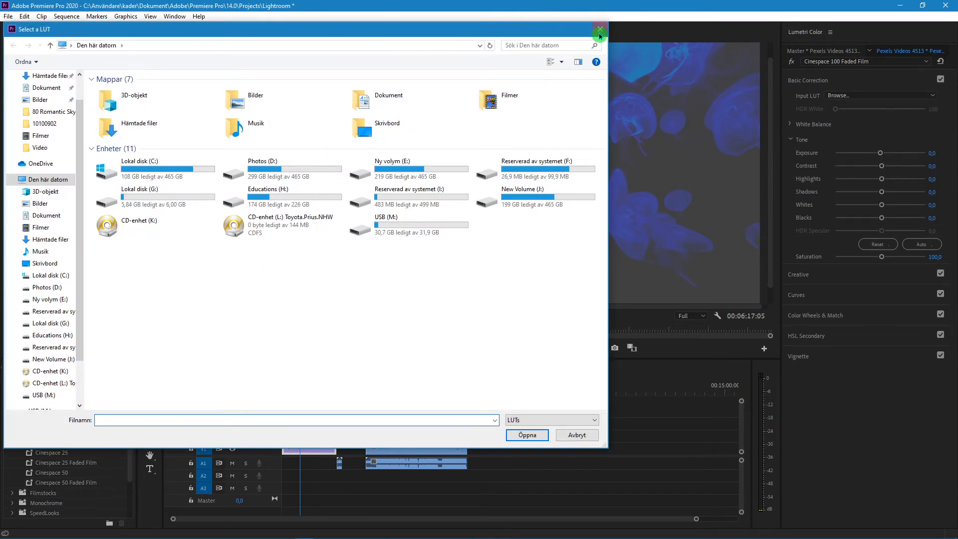
click(600, 31)
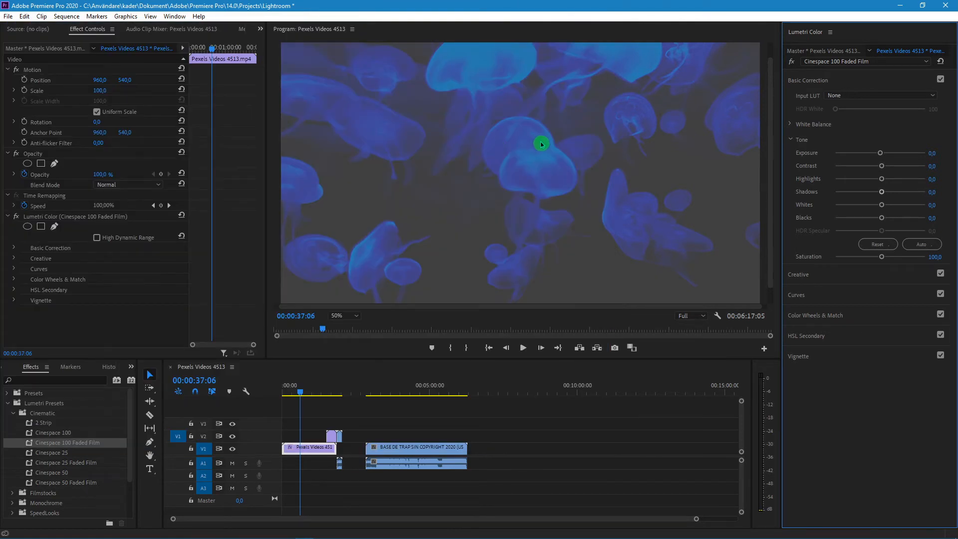
click(876, 61)
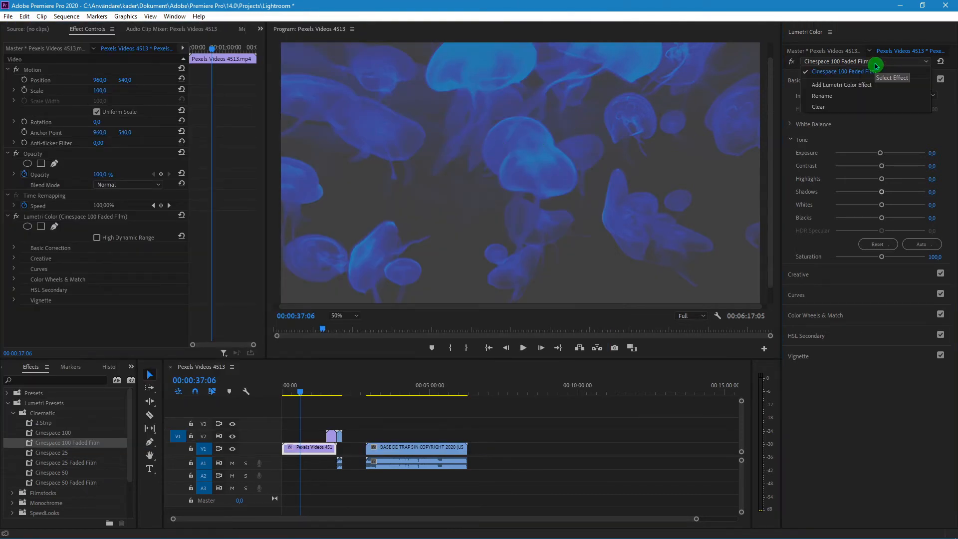
click(876, 62)
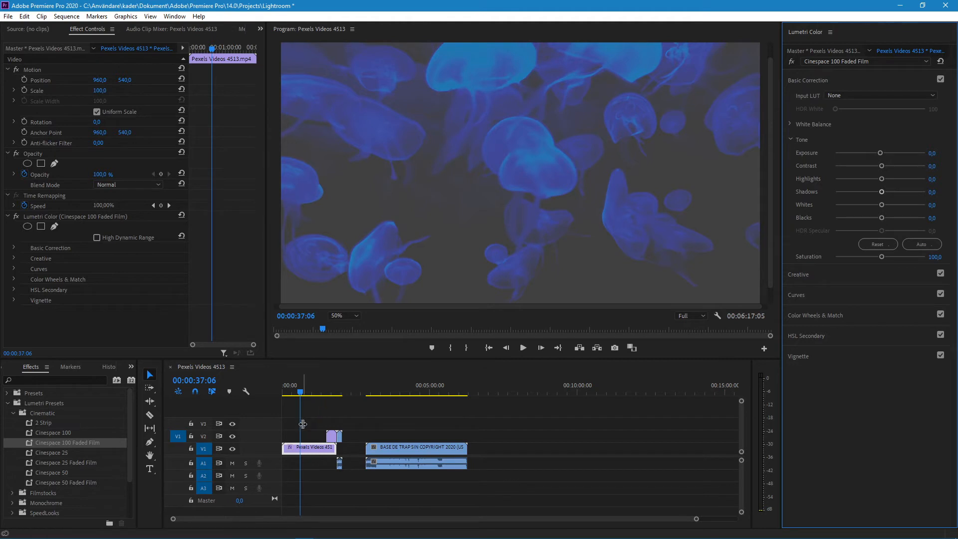
click(514, 429)
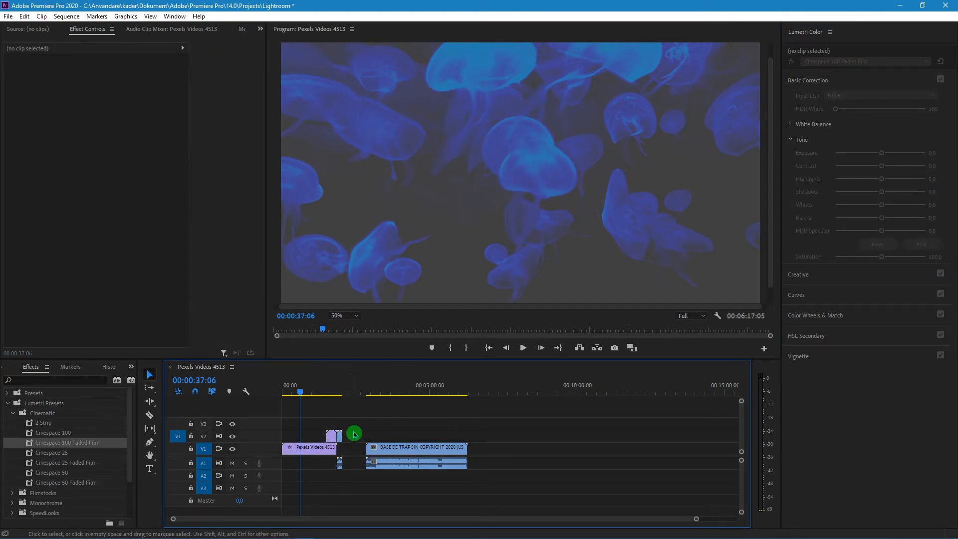
Unlink the video and audio of the BASE DE TRAP clip and move its audio to track A2
drag(354, 433, 432, 462)
click(416, 465)
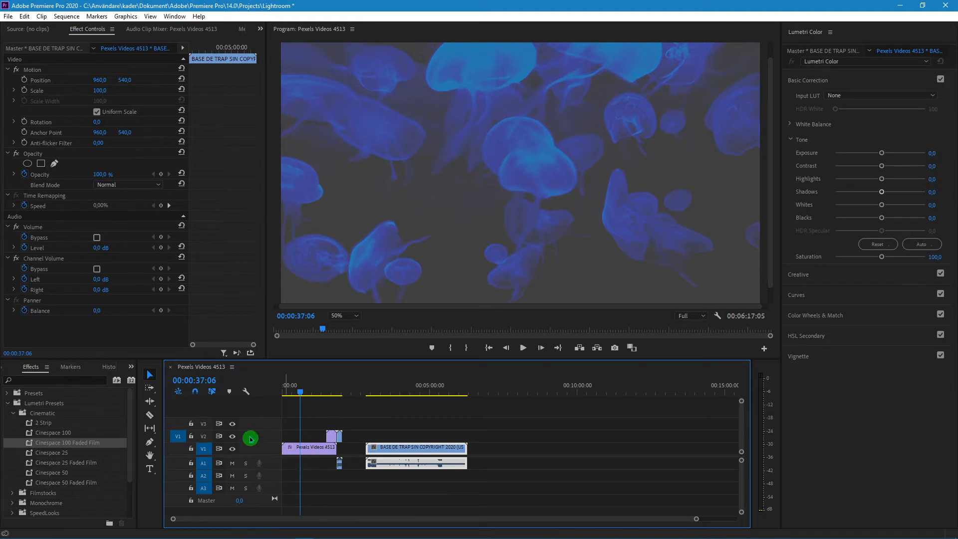
right_click(407, 463)
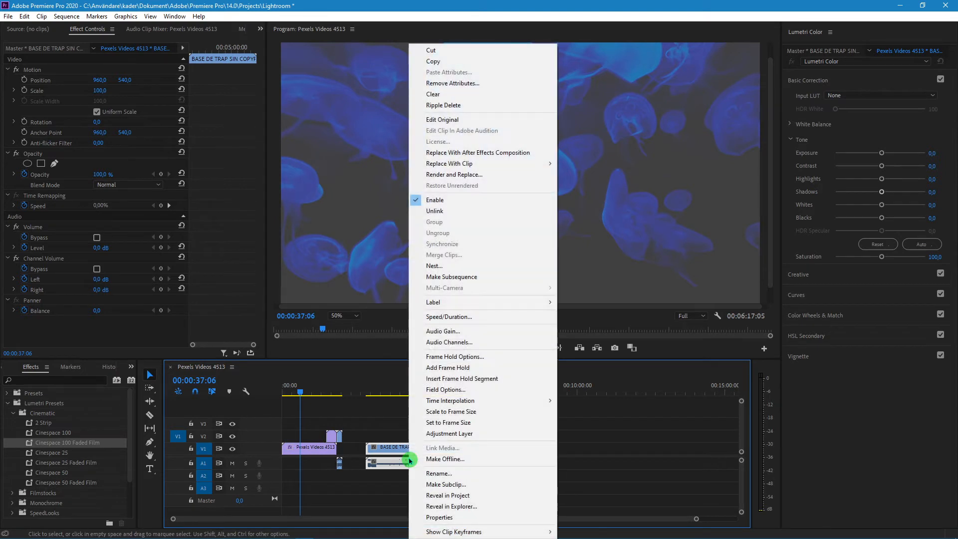
click(450, 217)
click(437, 463)
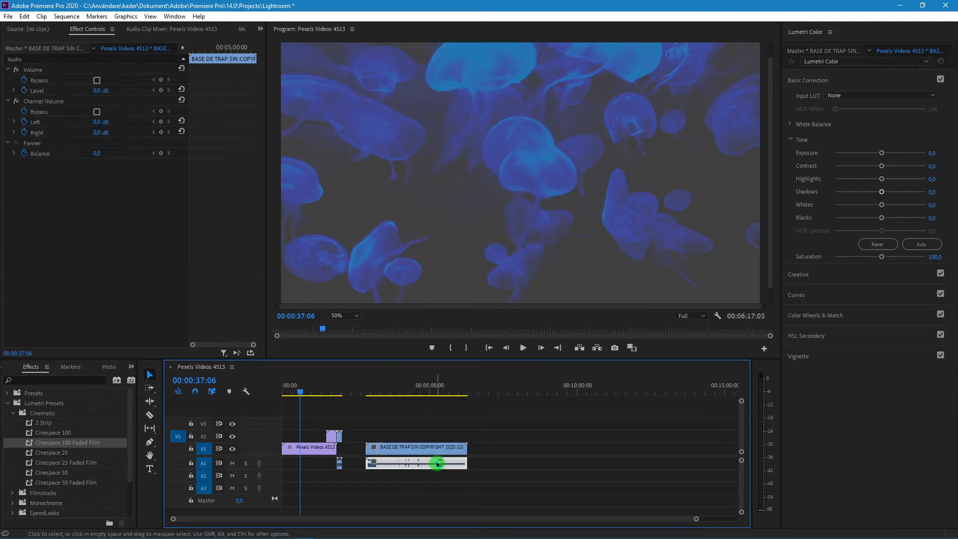
click(422, 451)
click(421, 463)
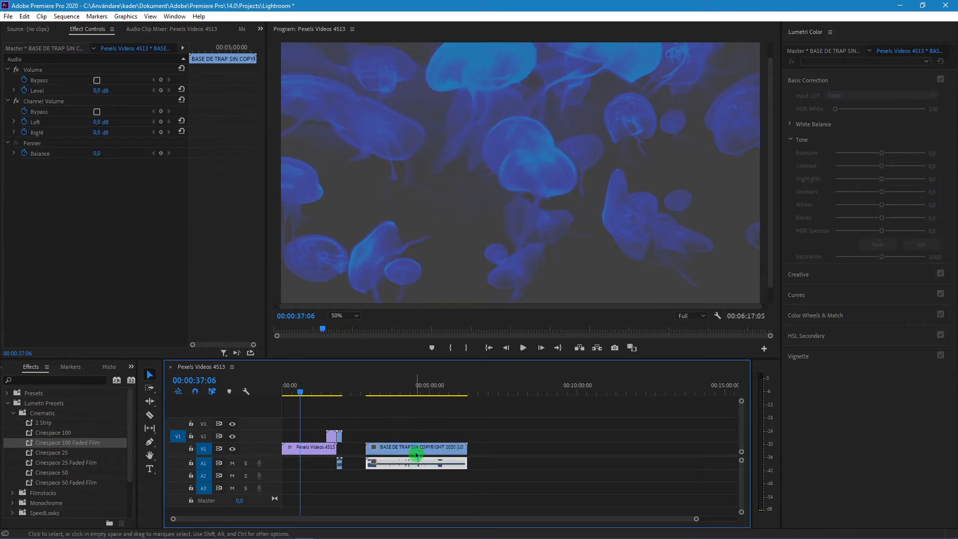
drag(416, 455, 446, 473)
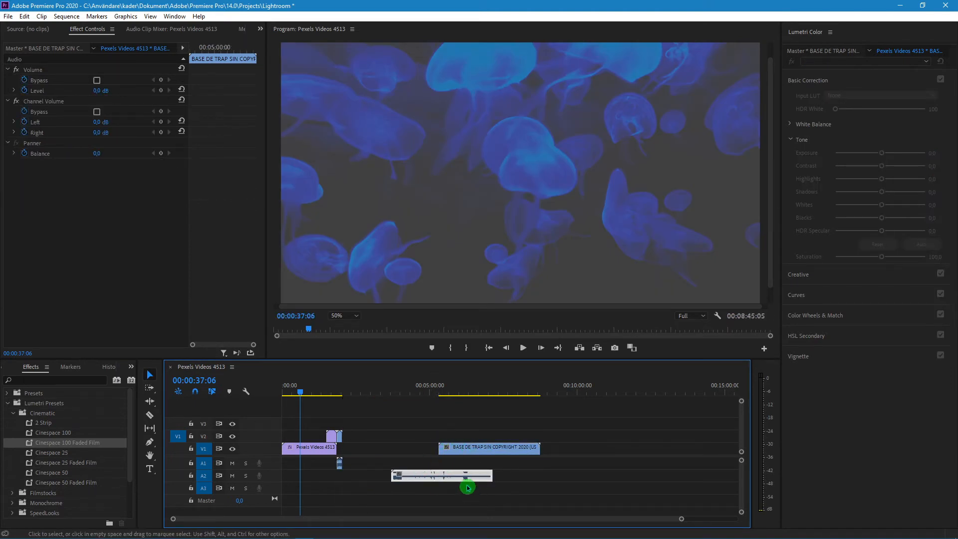
Delete the unlinked BASE DE TRAP video from track V1 and play back its audio around 00:04:51:00
drag(476, 449, 430, 447)
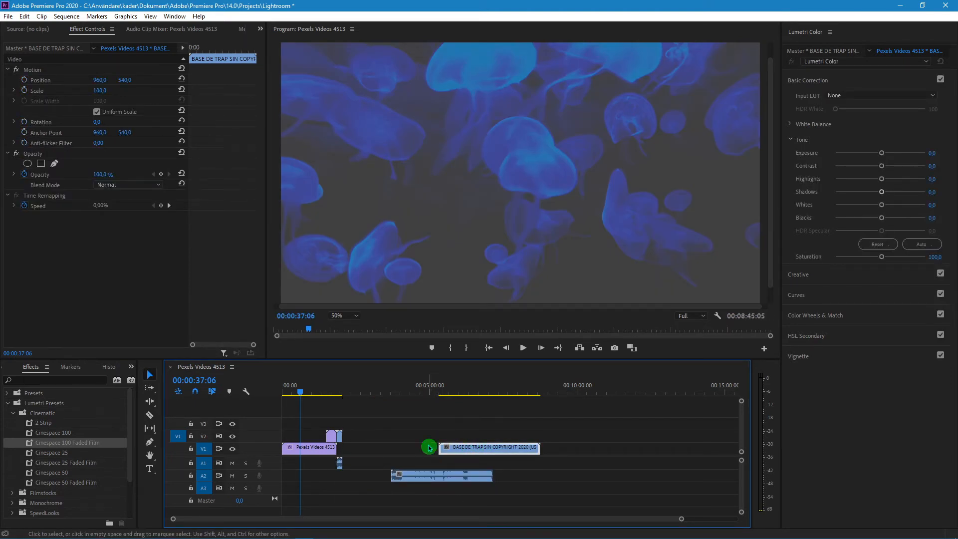
key(Delete)
click(426, 397)
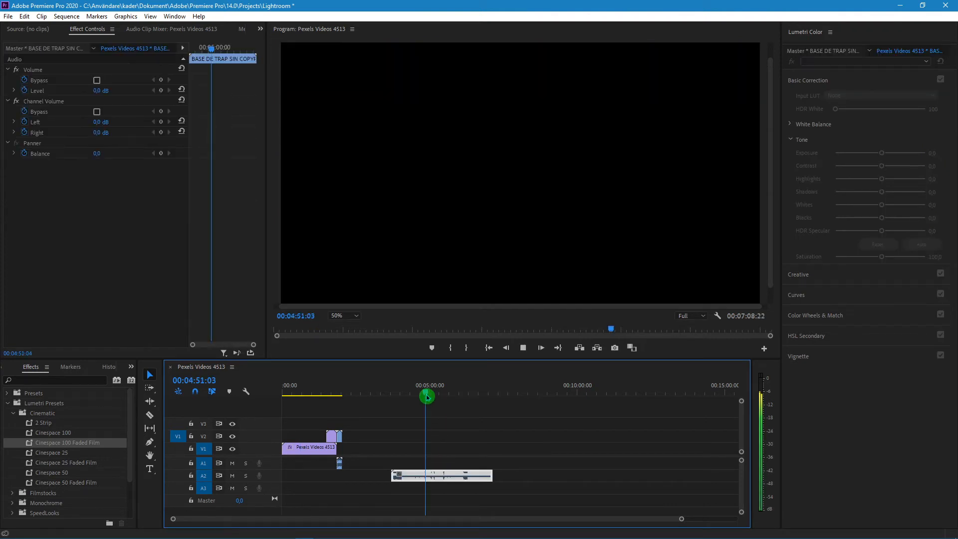
key(space)
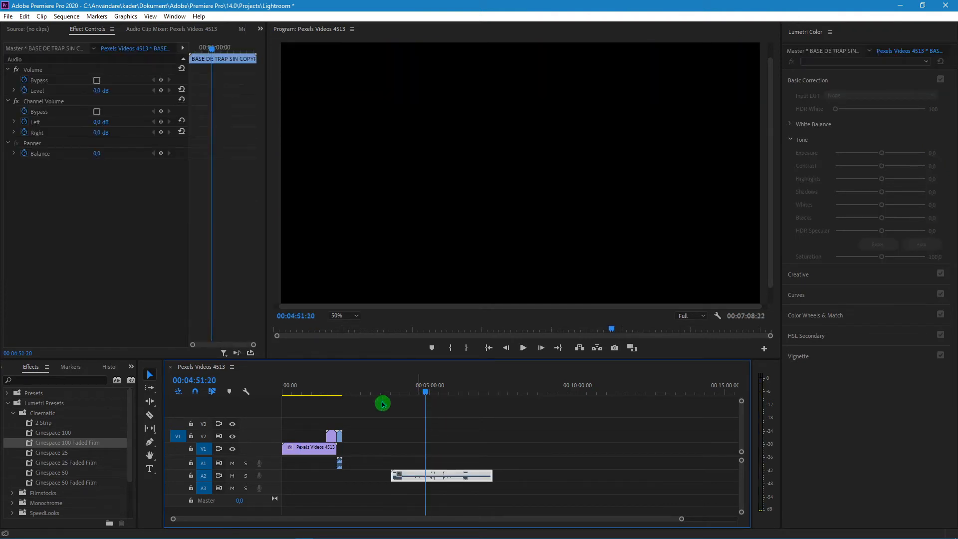
Remove video_2.mp4 from the timeline and move the BASE DE TRAP audio to the start of track A1
click(342, 438)
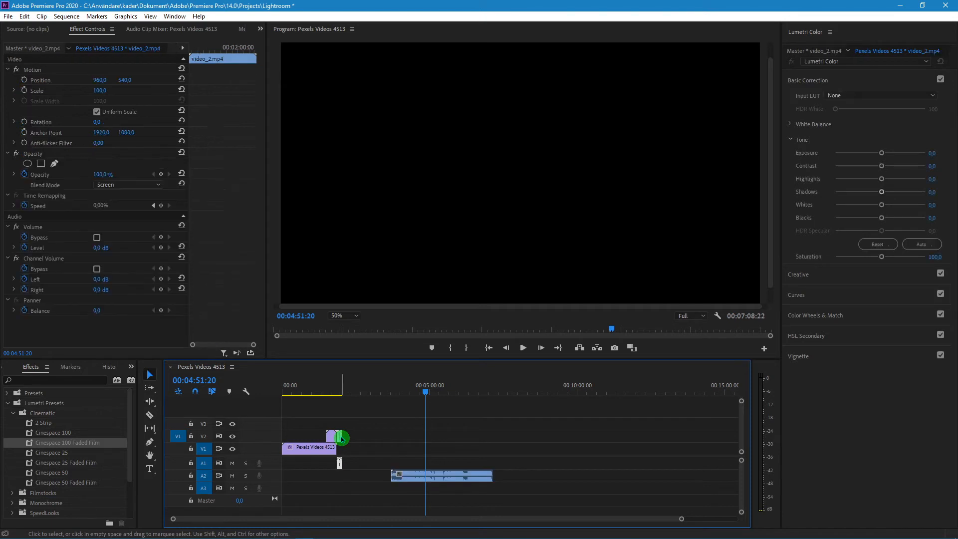
mouse_move(339, 430)
mouse_down()
mouse_move(339, 444)
mouse_move(353, 446)
mouse_move(335, 441)
mouse_up()
drag(422, 474, 310, 462)
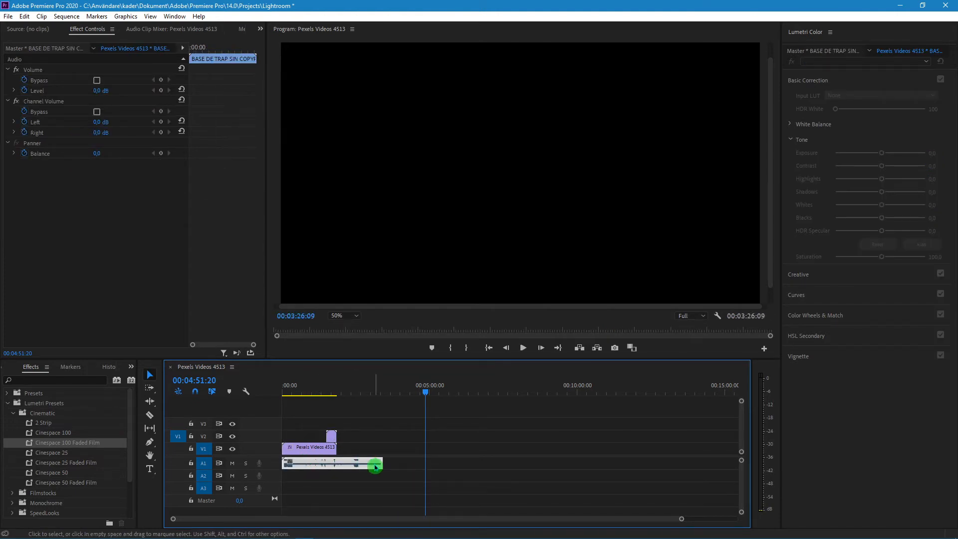
Trim the BASE DE TRAP audio's end to 00:01:51:13, where the video ends, and review the sequence with the new soundtrack
drag(381, 462, 274, 400)
click(301, 393)
key(space)
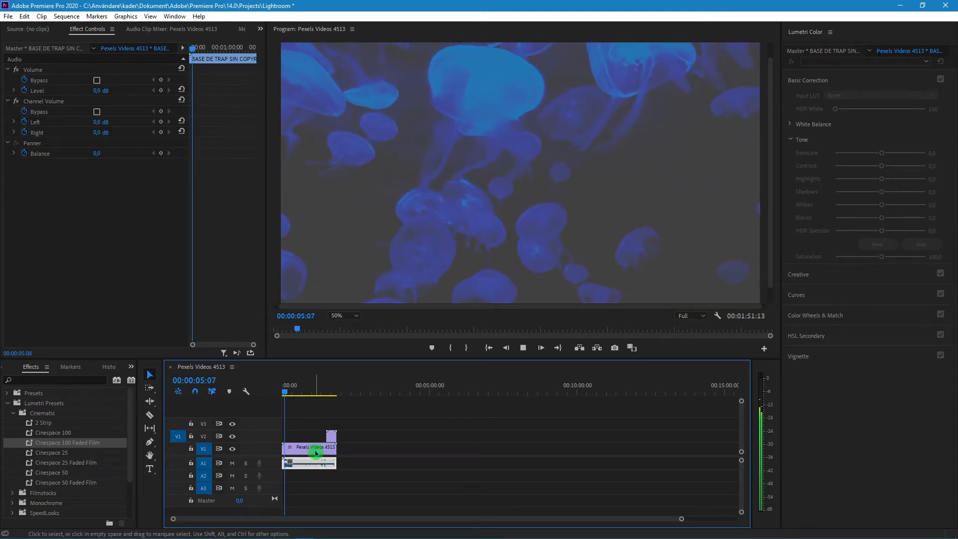
key(space)
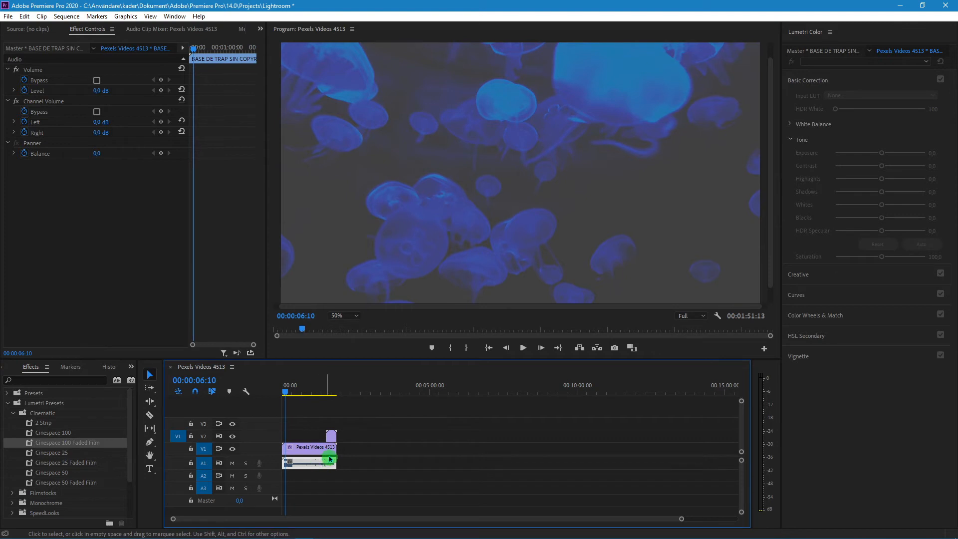
scroll(322, 465, up, 6)
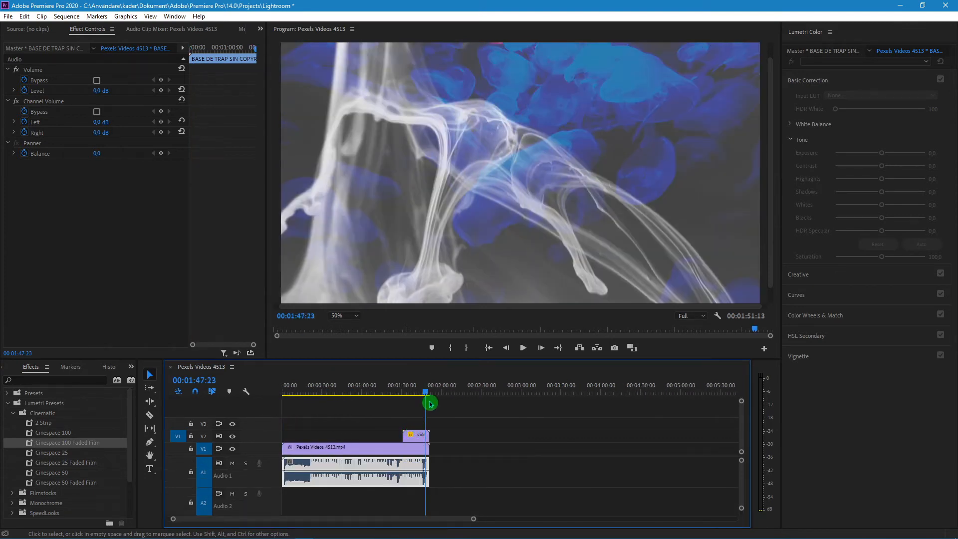
drag(430, 404, 326, 401)
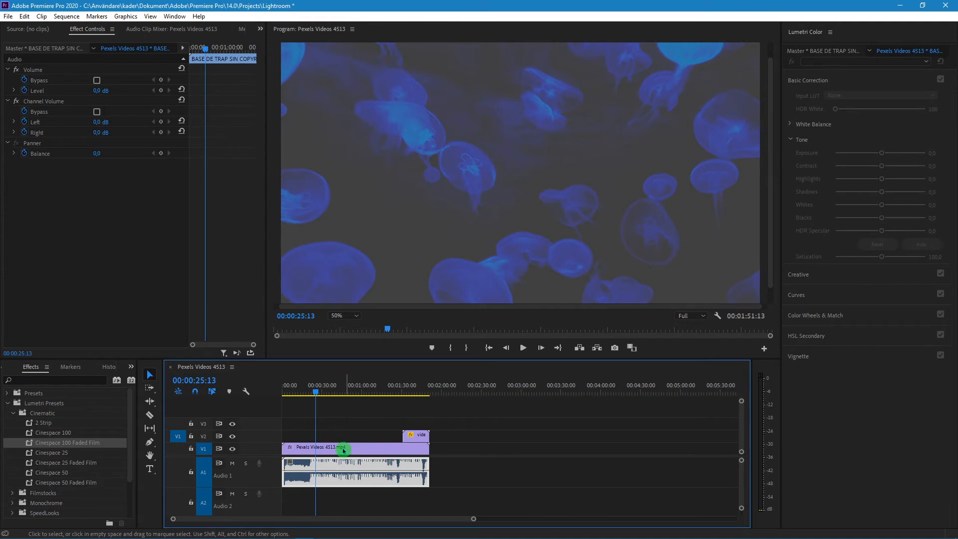
Split Pexels Videos 4513.mp4 on track V1 at 00:00:36:20 with the Razor tool and play back from the cut
click(319, 393)
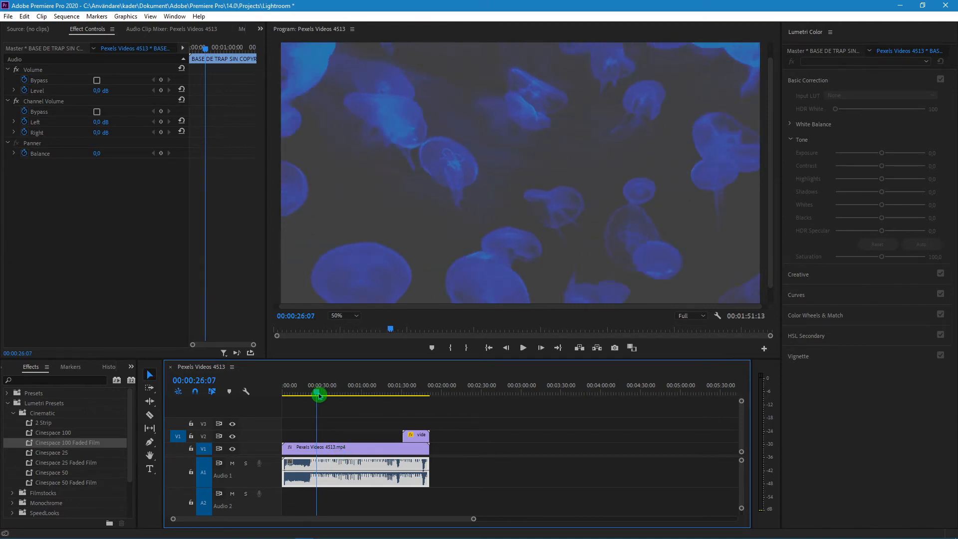
drag(320, 395, 331, 398)
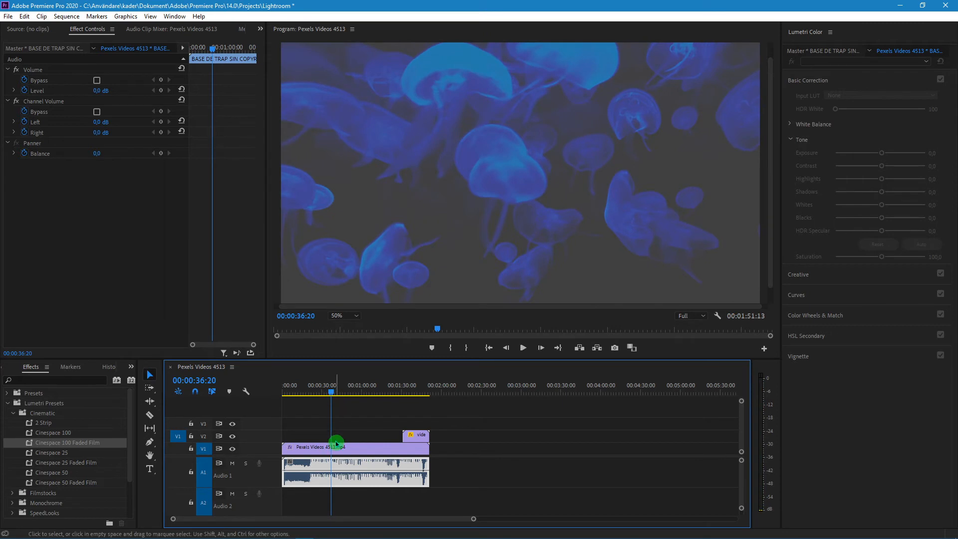
click(152, 417)
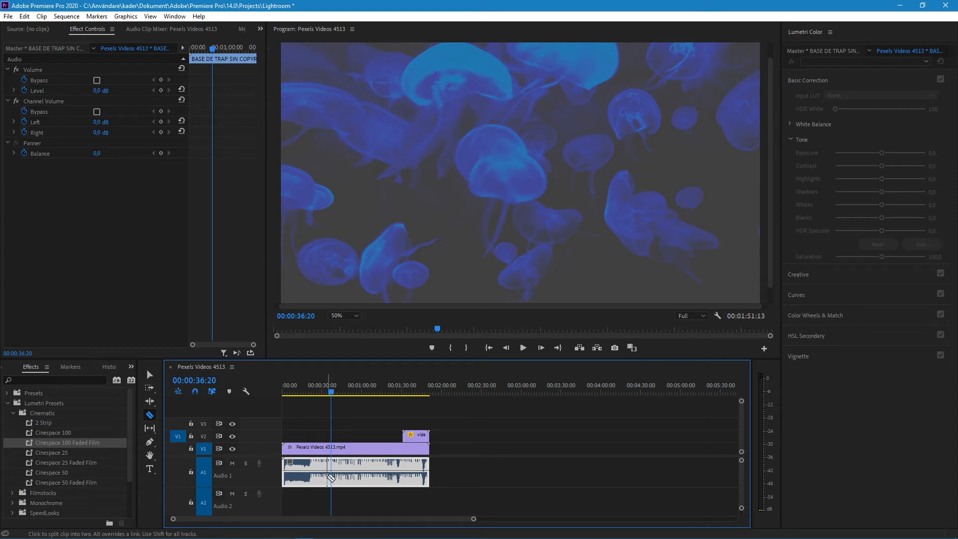
click(151, 416)
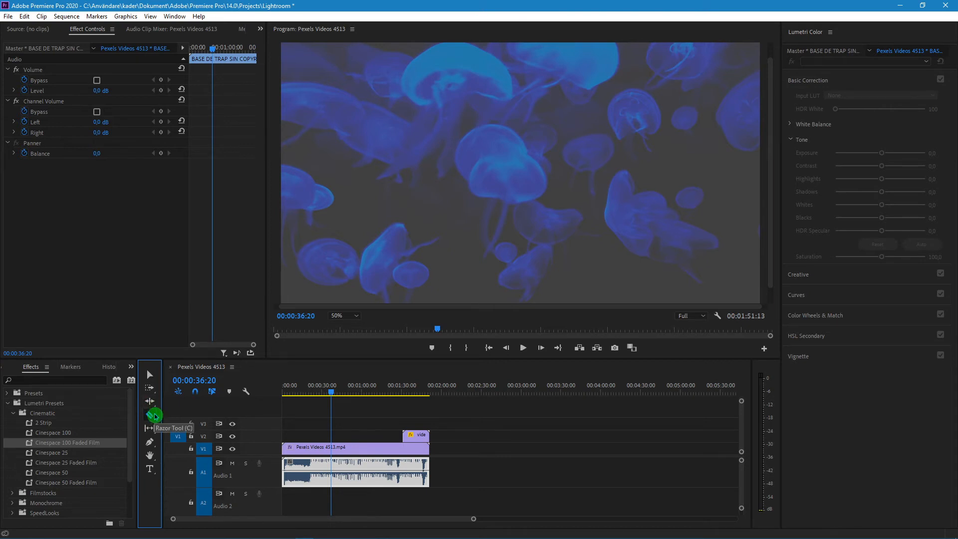
click(150, 415)
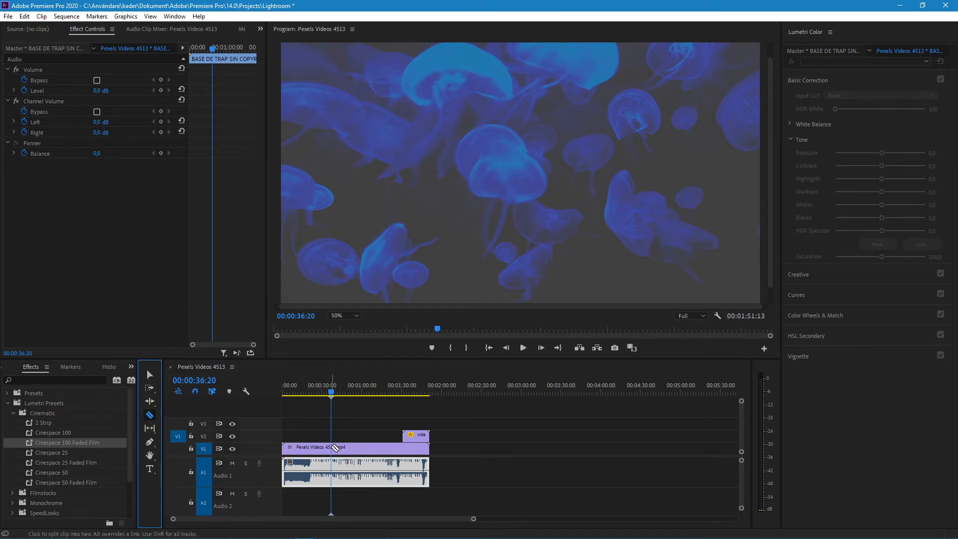
click(333, 448)
key(space)
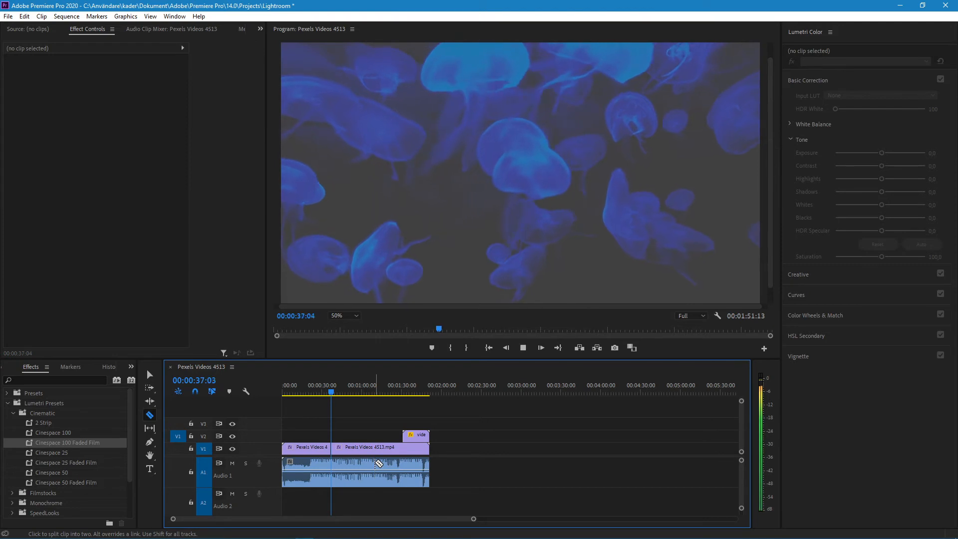
Stop playback and undo the Razor split of Pexels Videos 4513.mp4 on track V1
key(space)
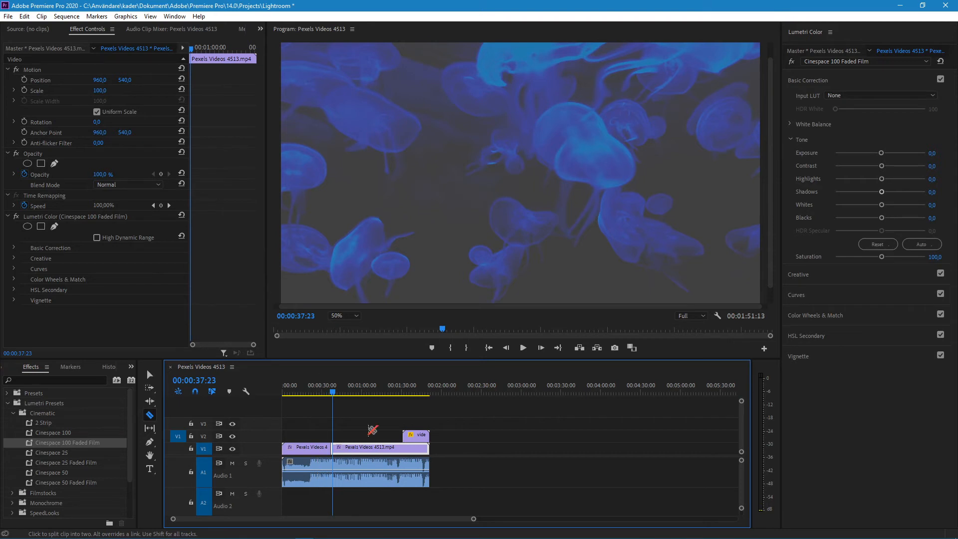
key(ctrl+z)
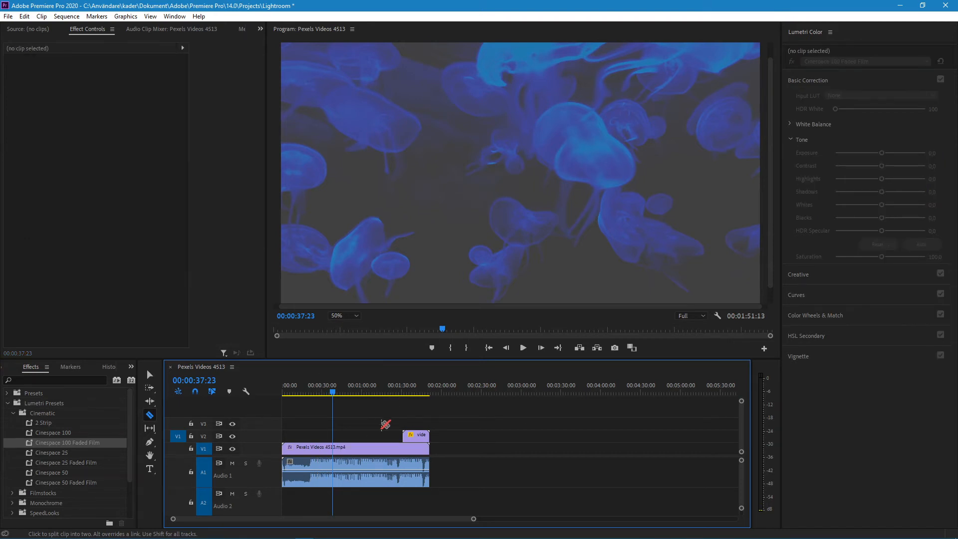
Link the video clips on tracks V1 and V2 with the BASE DE TRAP audio on track A1, and deselect them
click(155, 377)
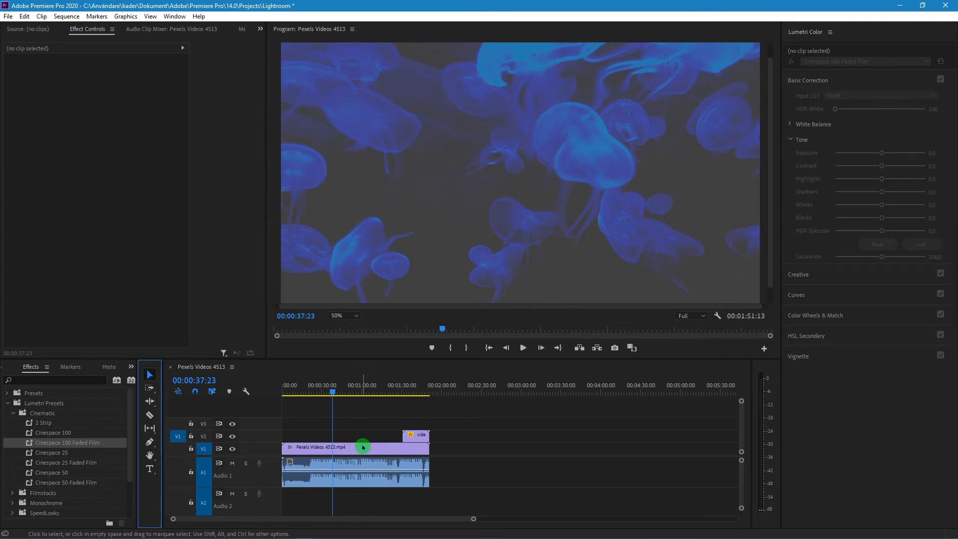
drag(473, 433, 316, 479)
right_click(381, 462)
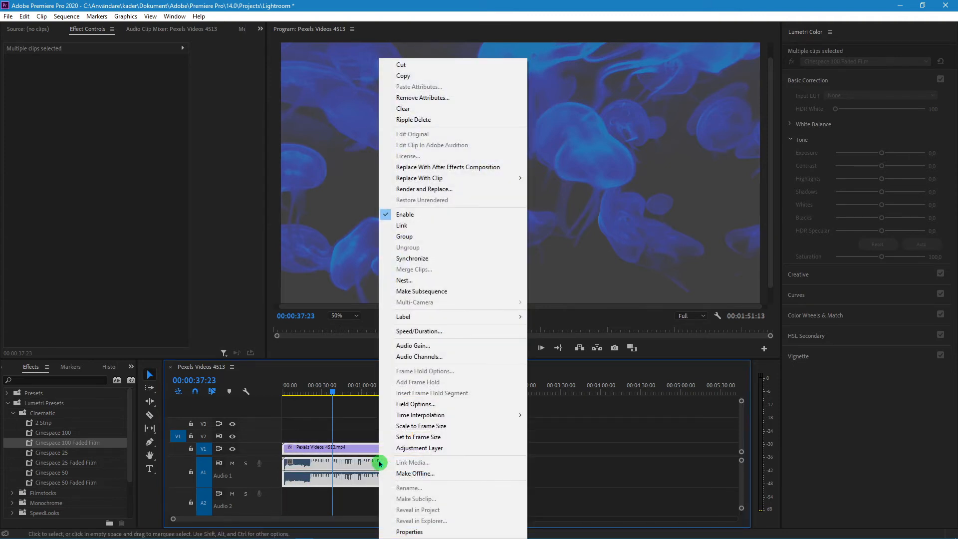
click(440, 227)
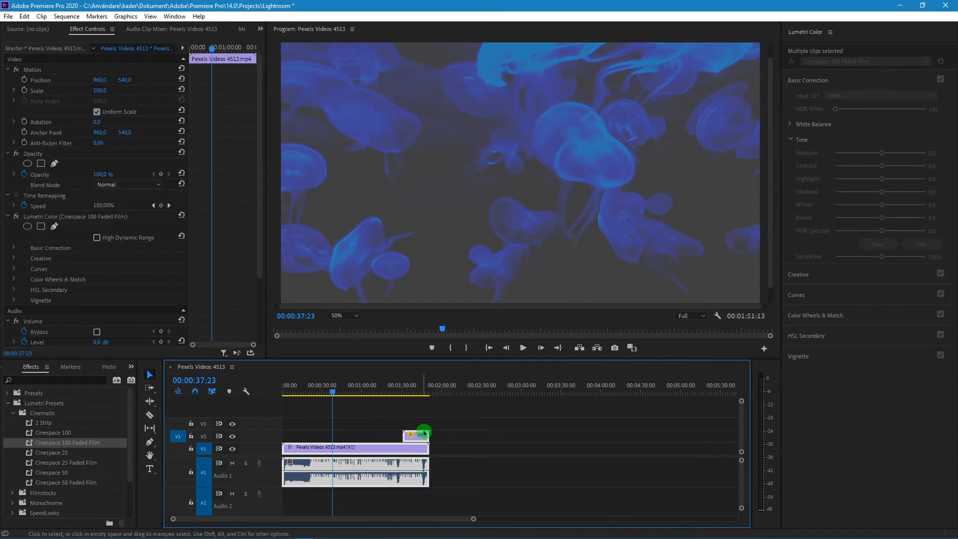
click(478, 461)
Shift the linked clips along the timeline and back to the start, and set the audio level to -4,6 dB
drag(380, 478, 443, 478)
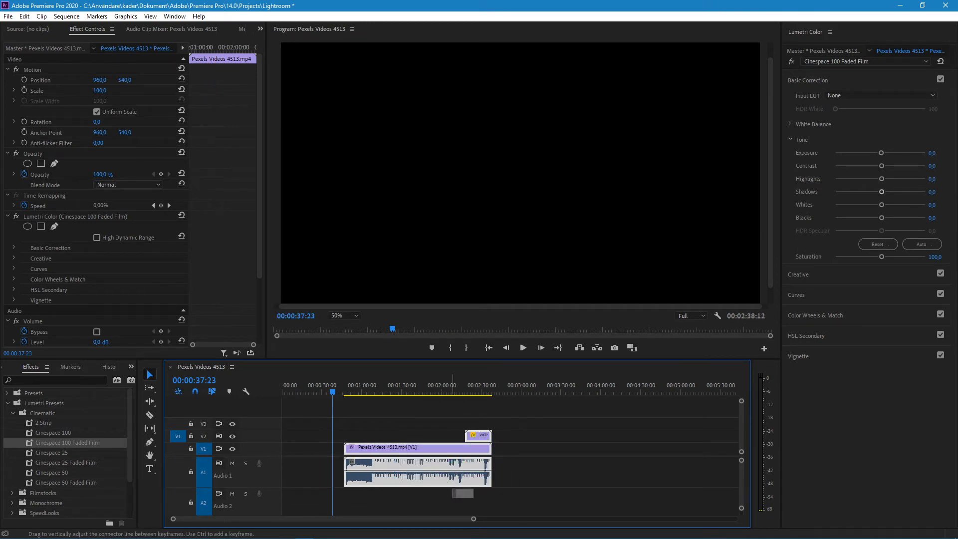
click(502, 449)
click(447, 469)
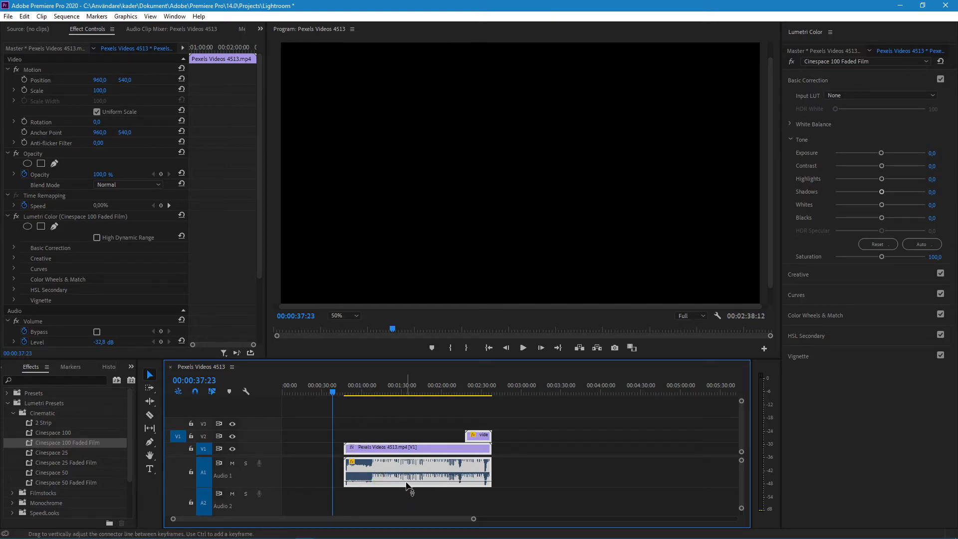
mouse_move(409, 485)
mouse_down()
mouse_move(409, 470)
mouse_move(418, 470)
mouse_up()
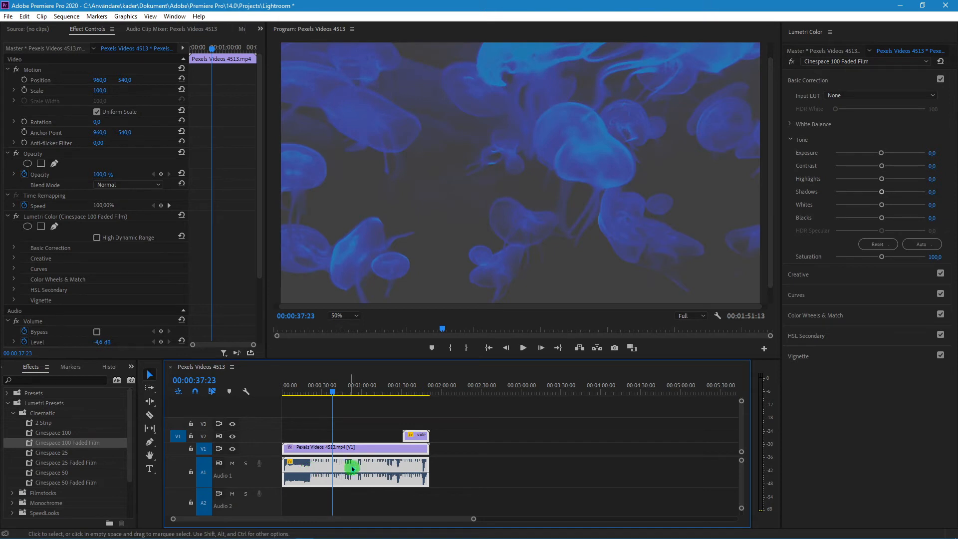
Split the linked Pexels Videos 4513.mp4 and soundtrack with the Razor tool at 00:00:30:10 and 00:00:54:03
drag(334, 395, 263, 392)
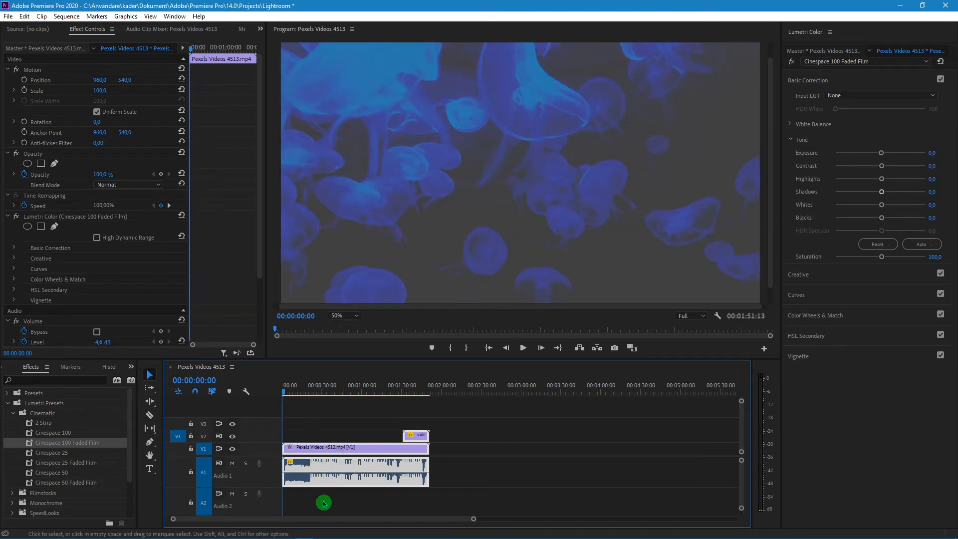
key(c)
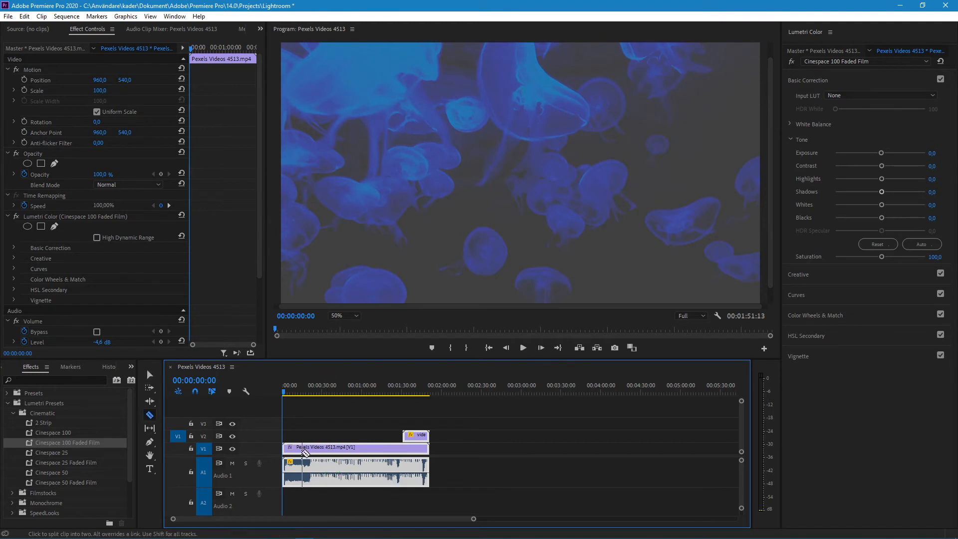
click(321, 452)
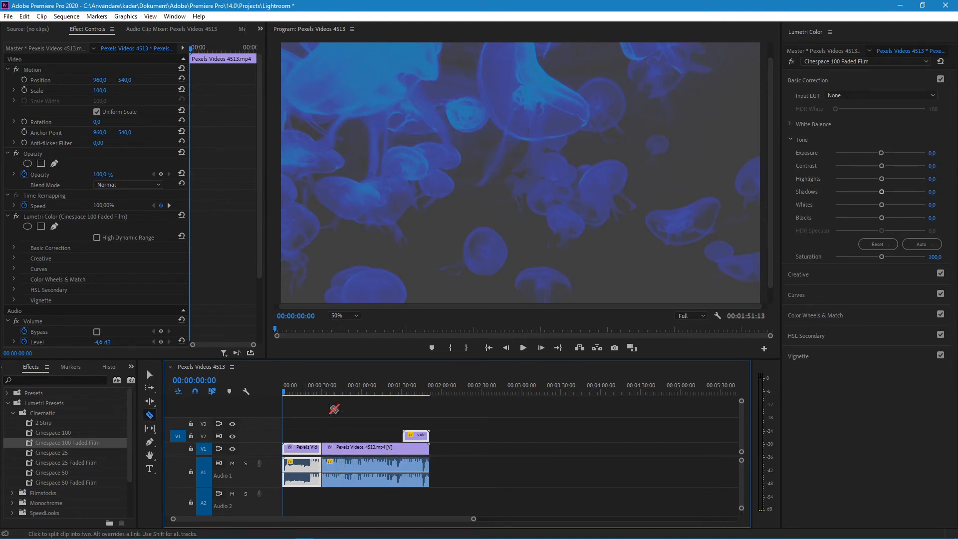
drag(323, 393, 355, 396)
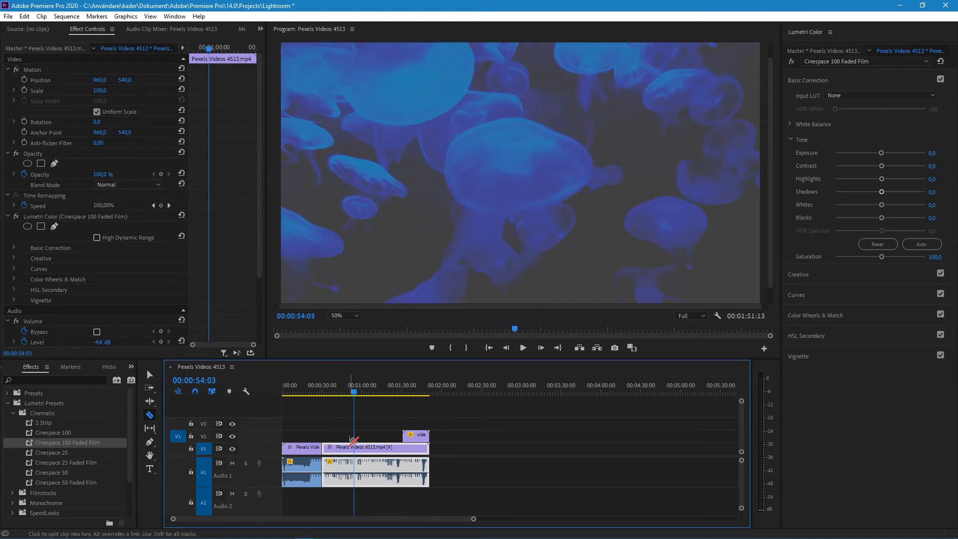
click(355, 448)
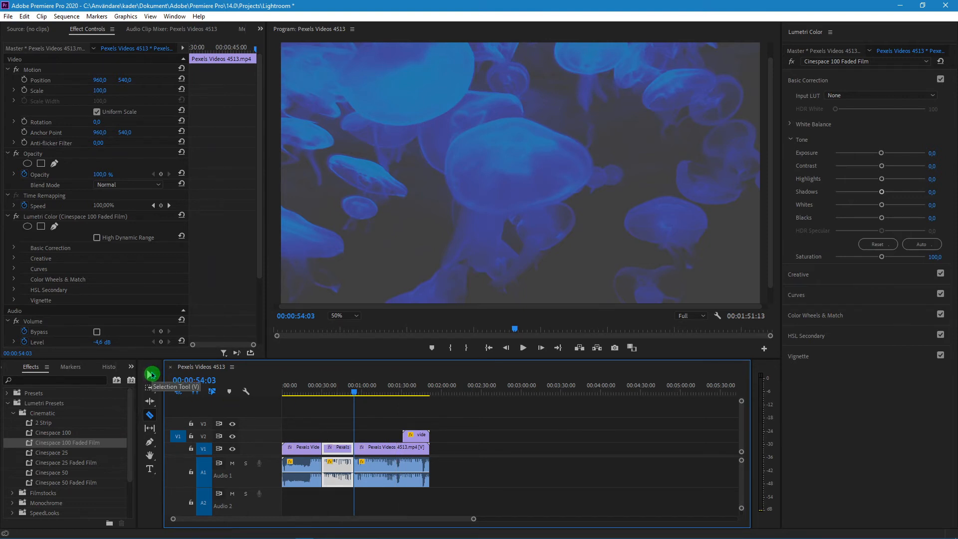
Delete the middle segment between the two cuts, leaving a gap, and undo the deletion
click(152, 374)
click(337, 454)
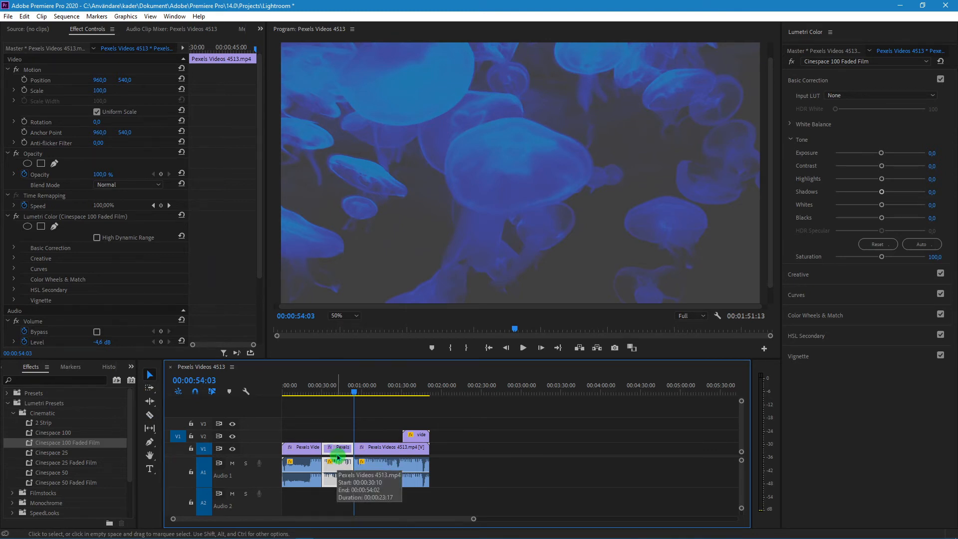
key(Delete)
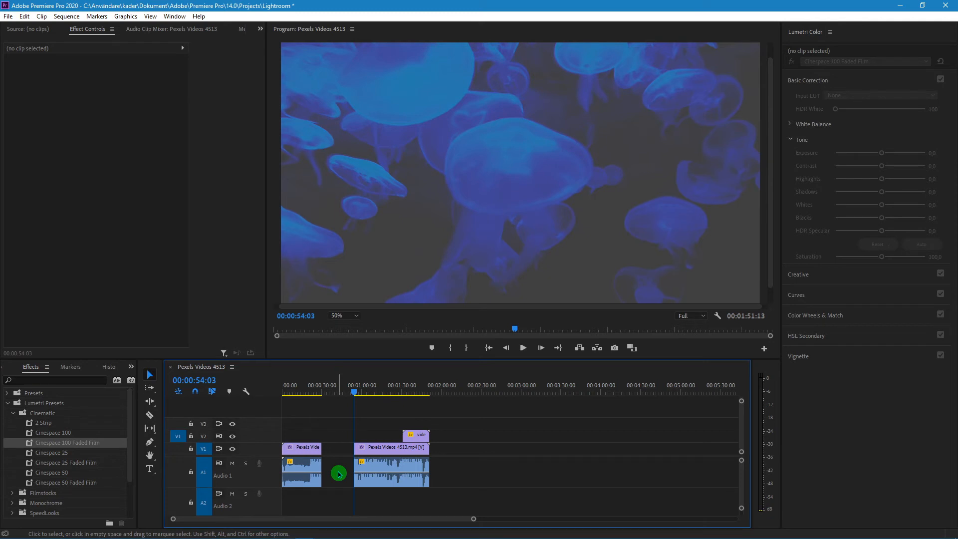
key(ctrl+z)
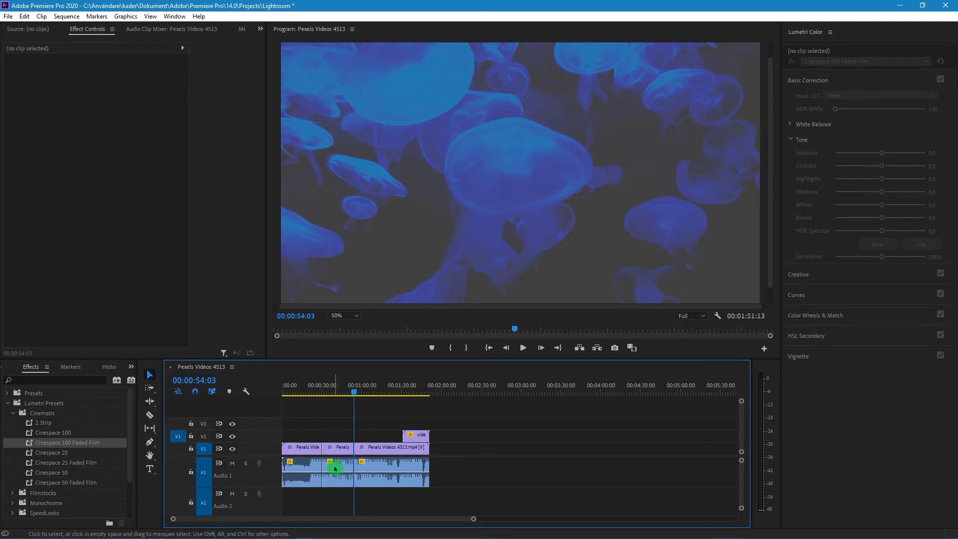
Ripple delete the middle segment so the following clips close the gap, and undo it
click(335, 468)
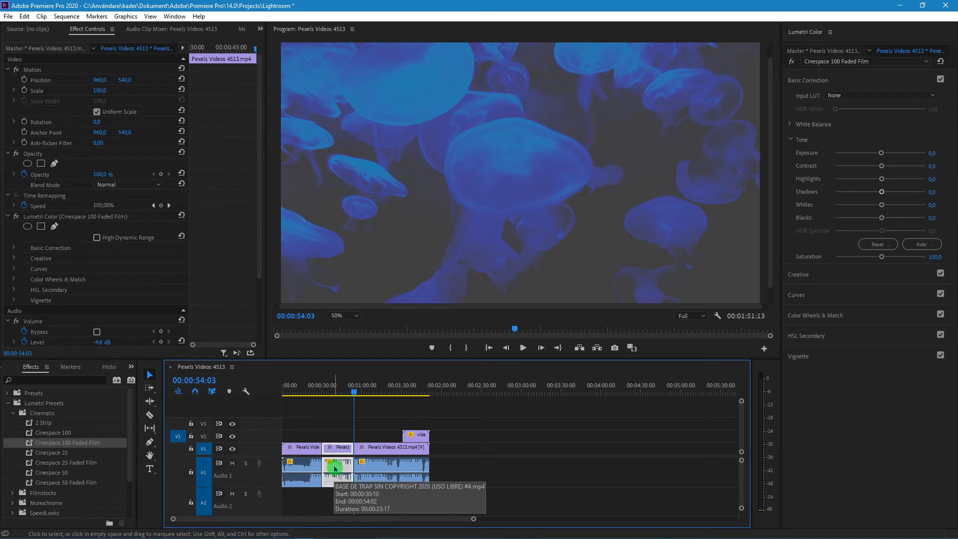
key(shift)
key(shift+Delete)
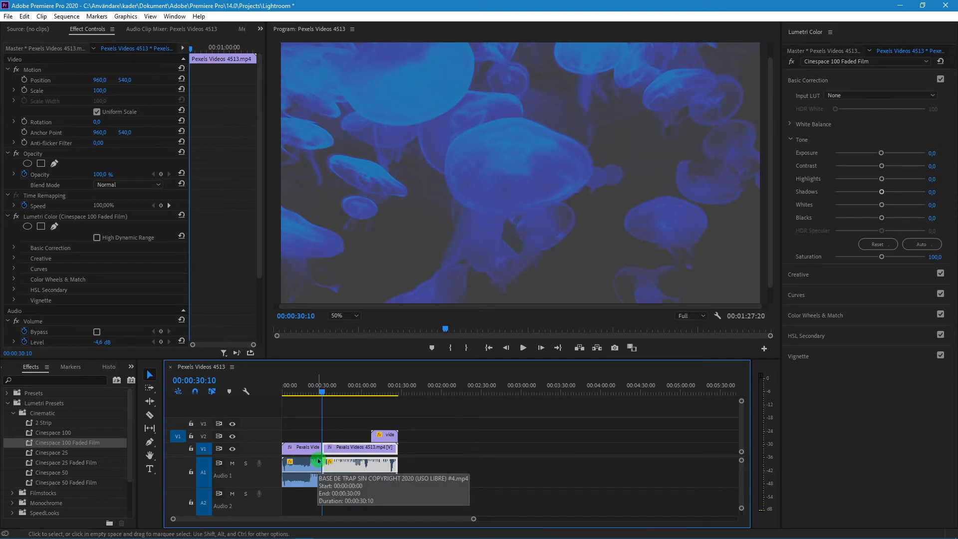
key(ctrl+z)
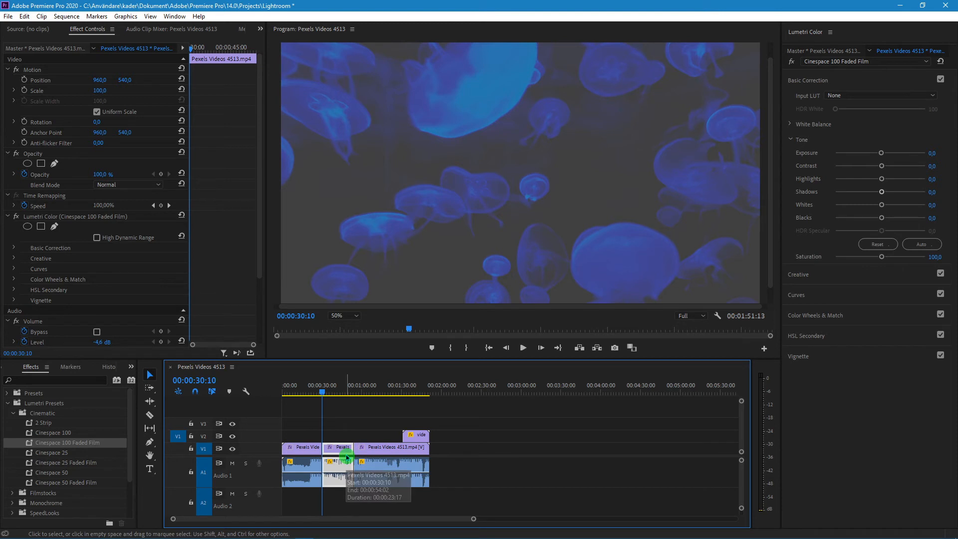
Delete the middle segment and the gap it leaves as two separate deletions, and undo both
key(Delete)
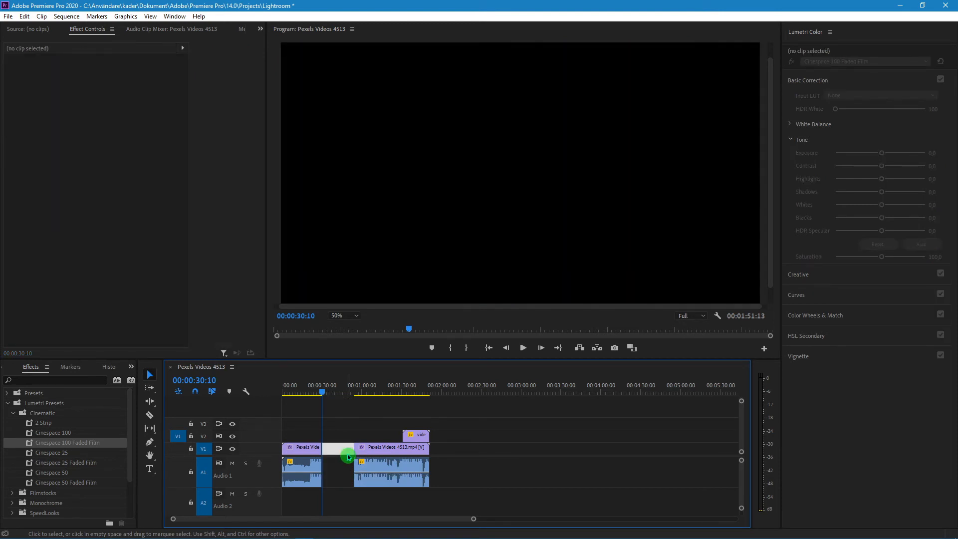
key(Delete)
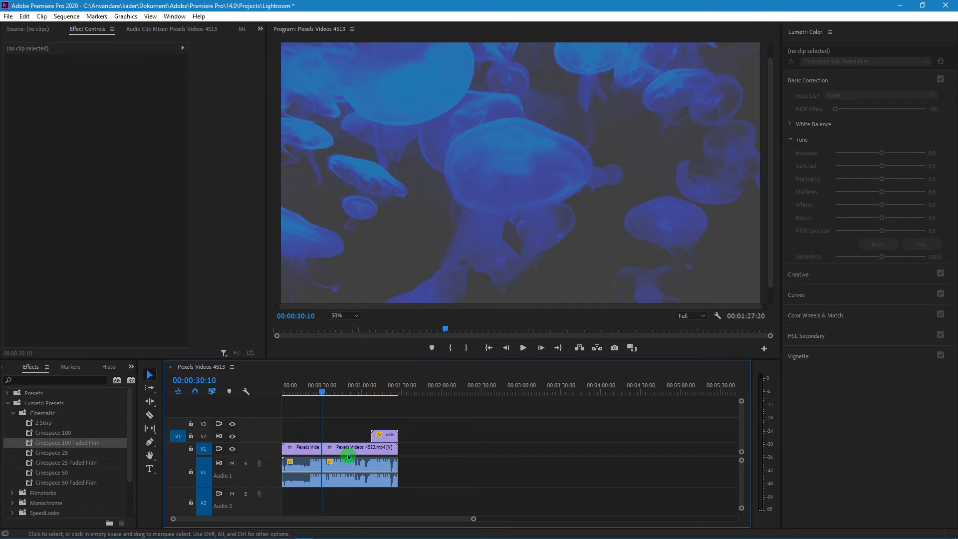
key(ctrl+z)
key(ctrl+z)
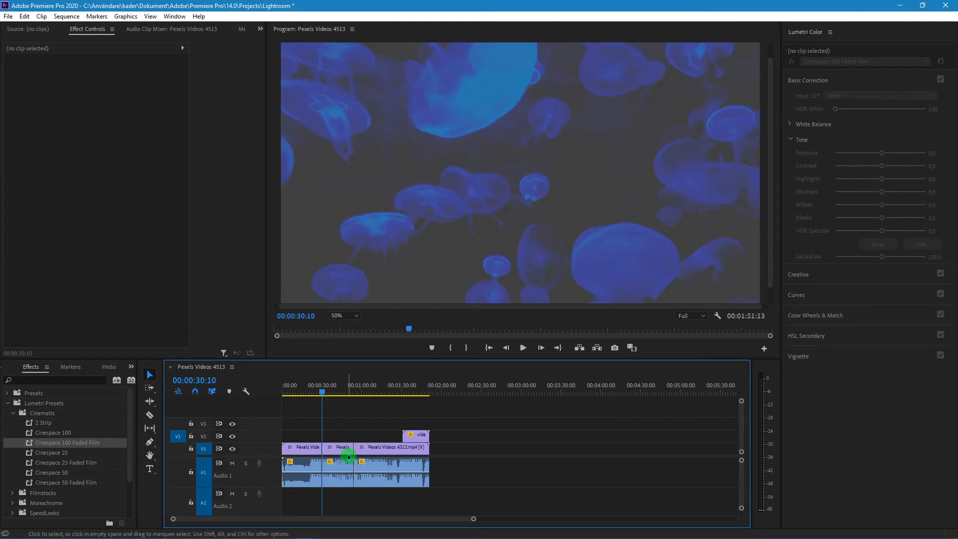
Ripple delete the segment between the two cuts and play back across the join from 00:00:25:13
click(339, 452)
key(shift+Delete)
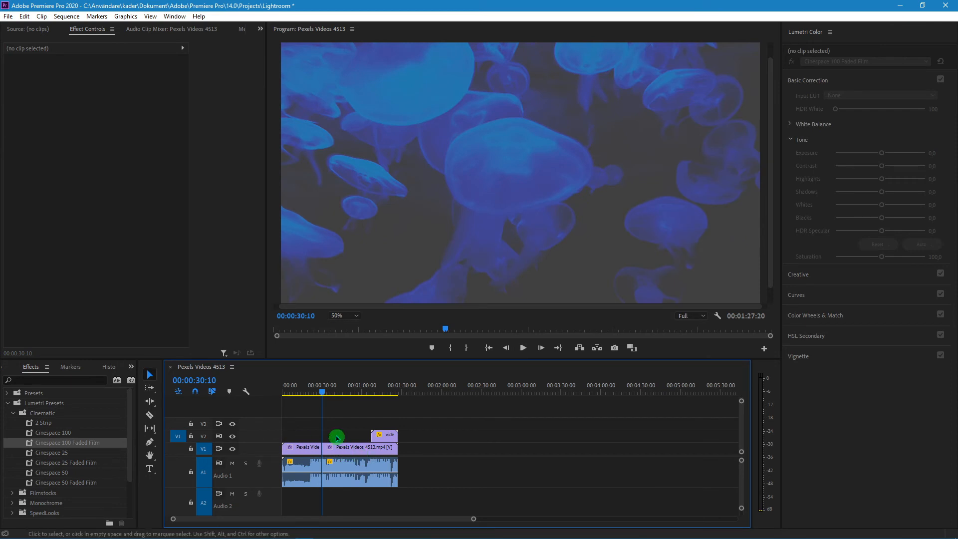
click(315, 391)
drag(316, 391, 318, 392)
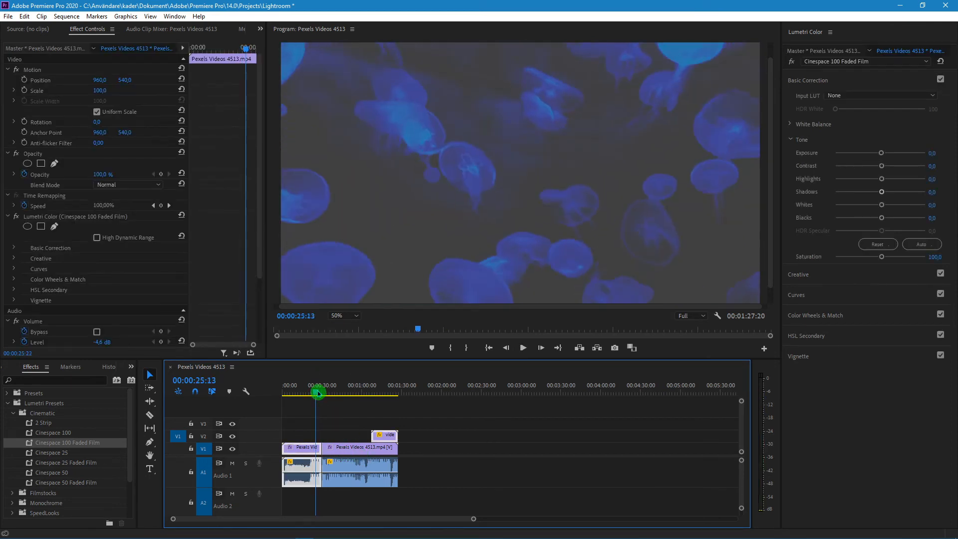
key(space)
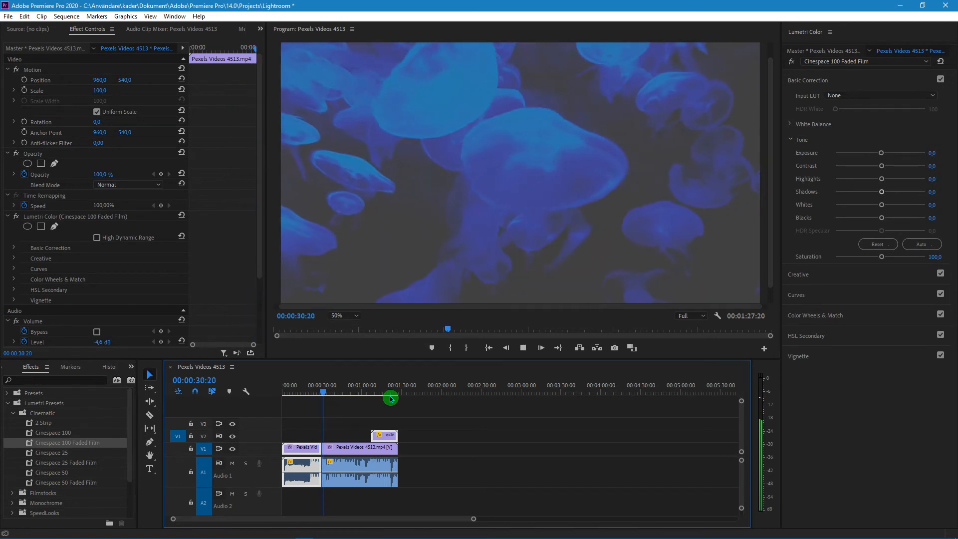
key(space)
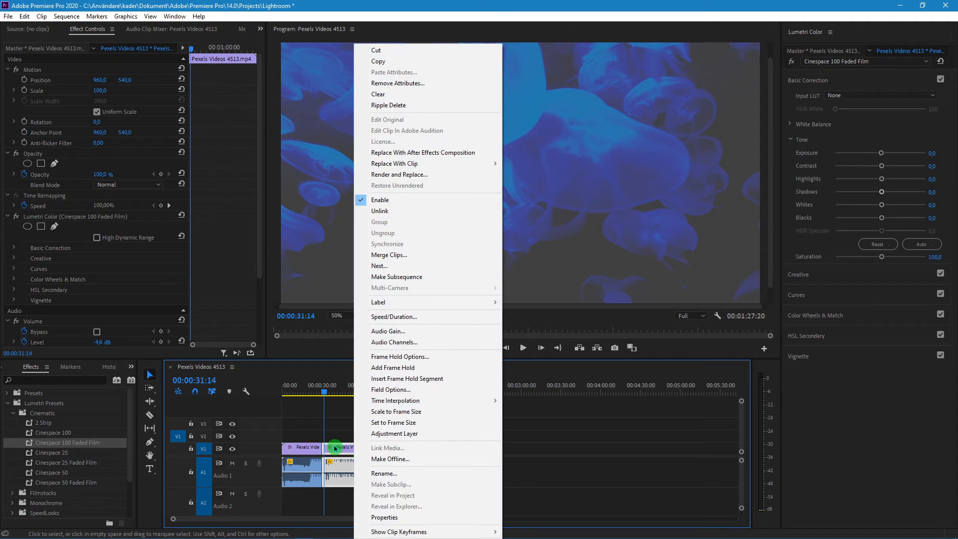
Remove all video and audio attributes, including the Cinespace 100 Faded Film Lumetri effect, from both linked Pexels Videos 4513.mp4 segments
click(402, 83)
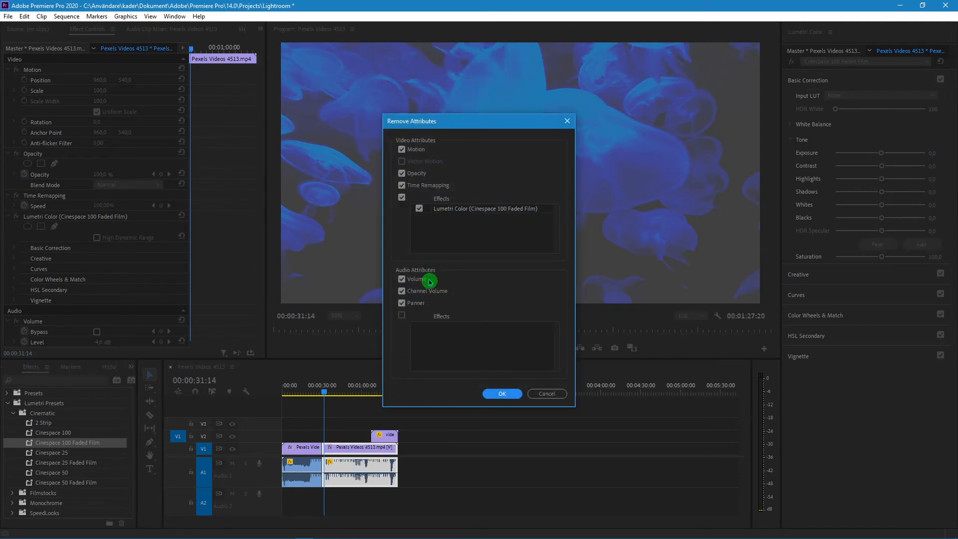
click(501, 394)
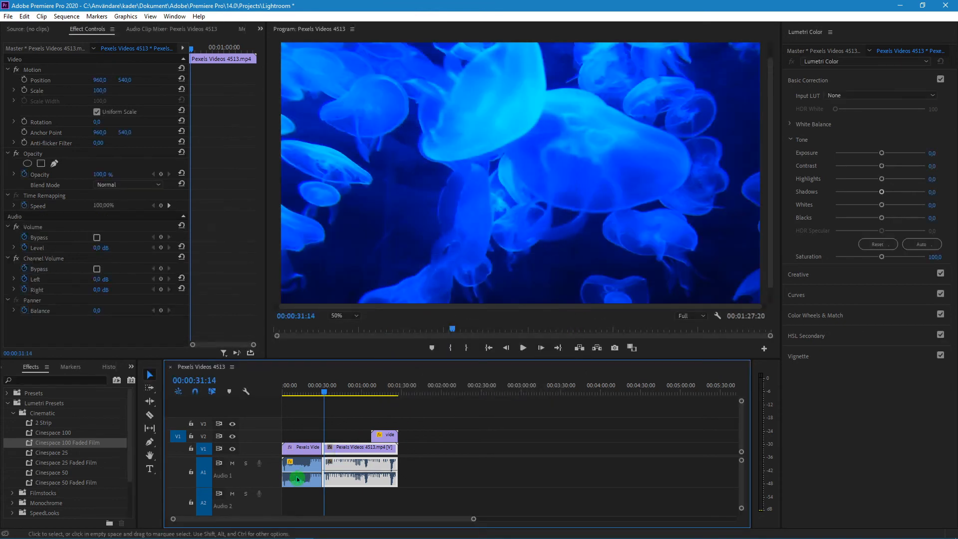
right_click(303, 453)
click(368, 84)
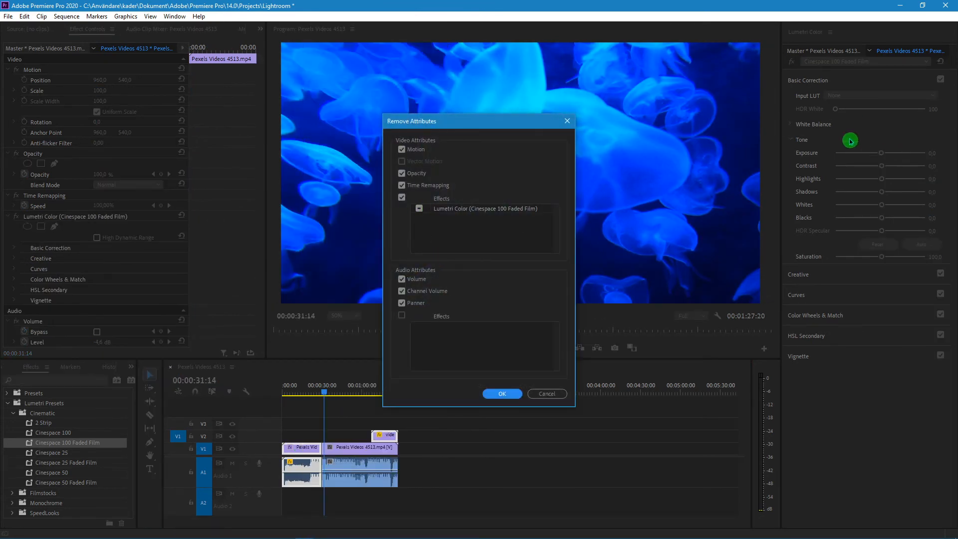
click(503, 393)
Play back the sequence around 00:00:11:03 and from 00:01:08:09 to check the clips without their effects
click(297, 392)
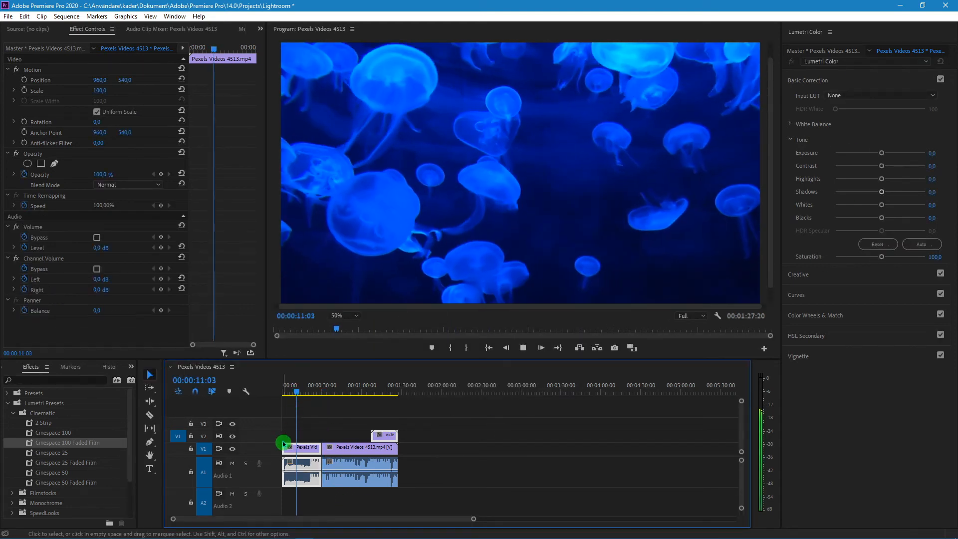
click(283, 444)
click(373, 392)
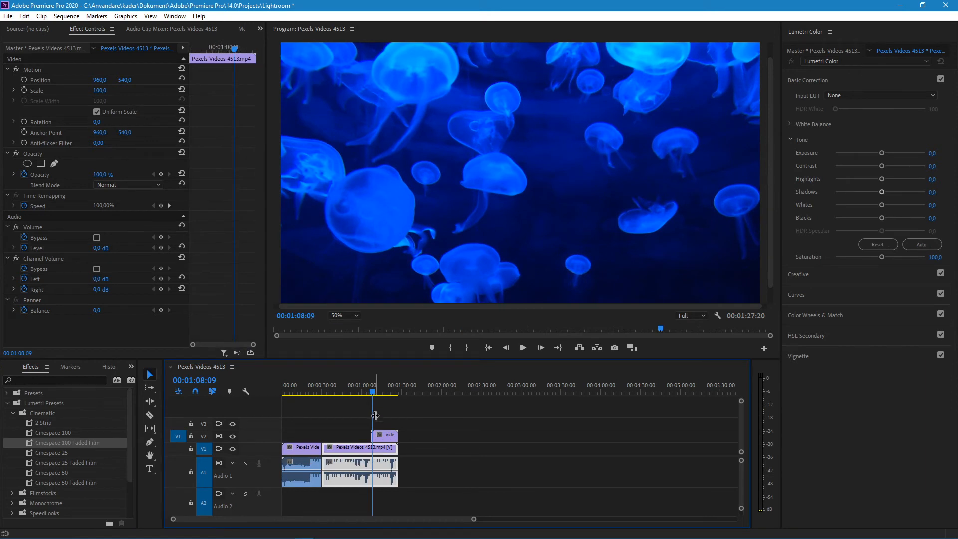
key(space)
Unlink the clips, set the blend mode of video.mp4 on track V2 to Screen, and move the playhead to 00:01:45:23
click(387, 451)
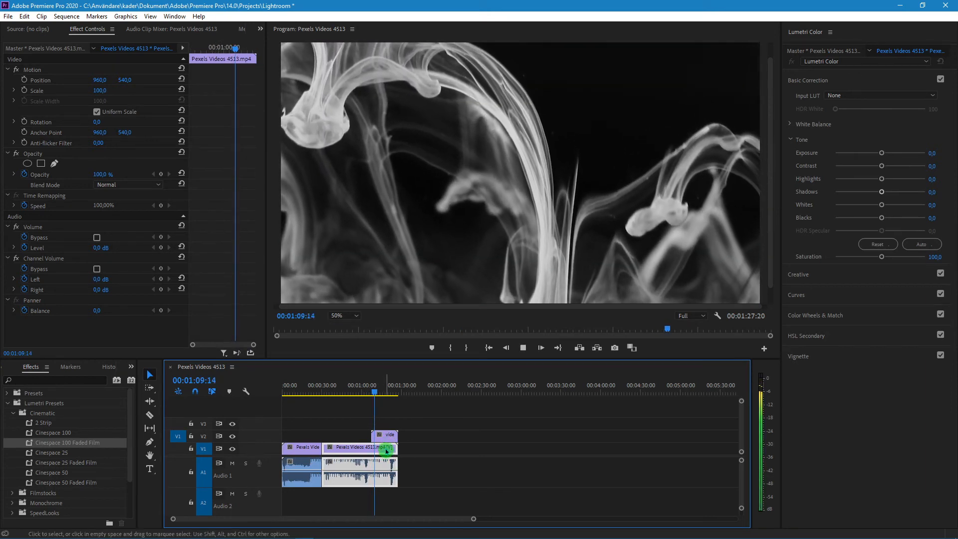
click(381, 436)
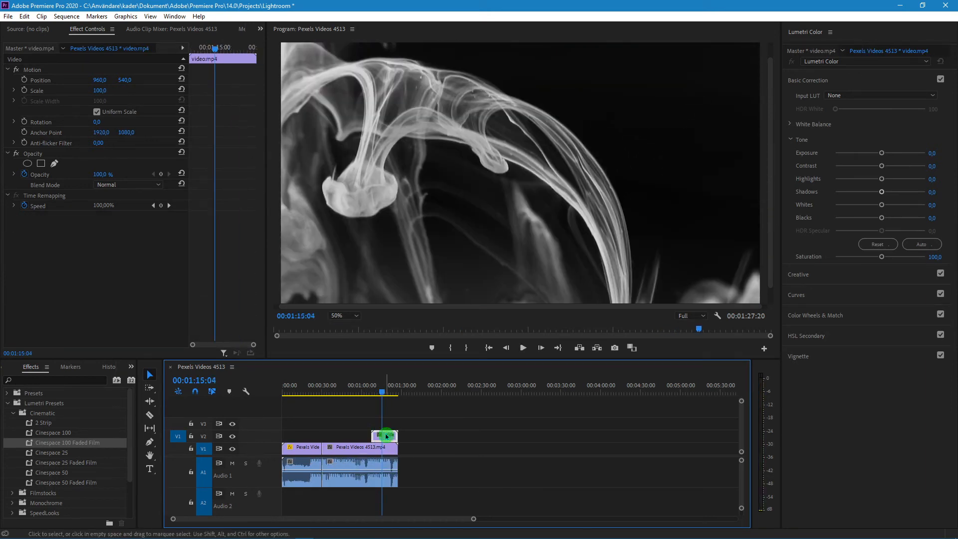
click(156, 185)
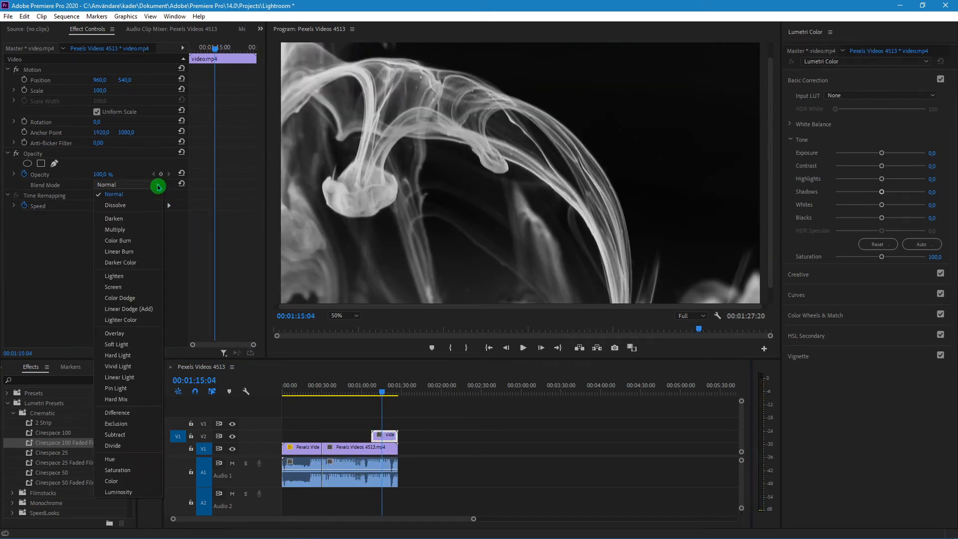
click(149, 285)
drag(382, 390, 423, 398)
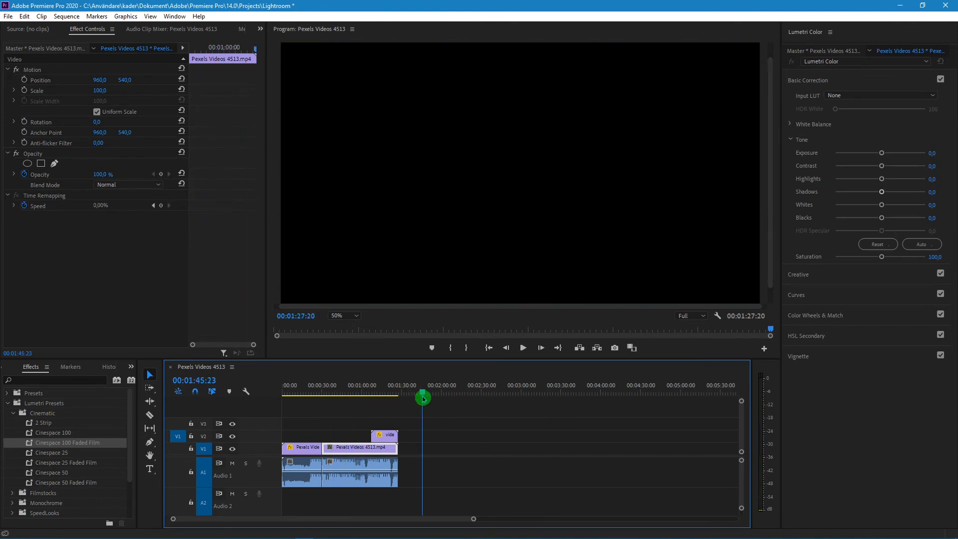
Lower the second audio clip's level to -4.6 dB and the first one's to about -4.5 dB, and play back the result
click(350, 469)
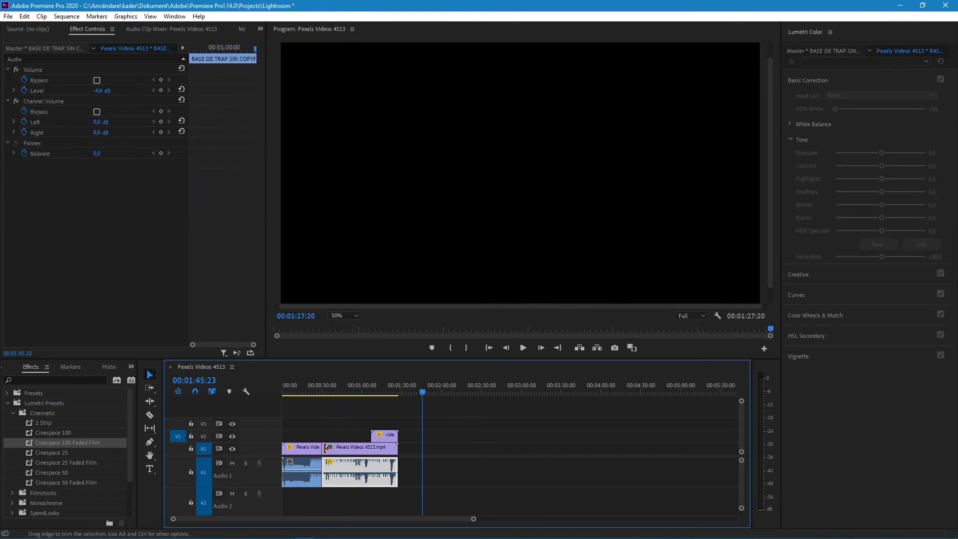
click(302, 468)
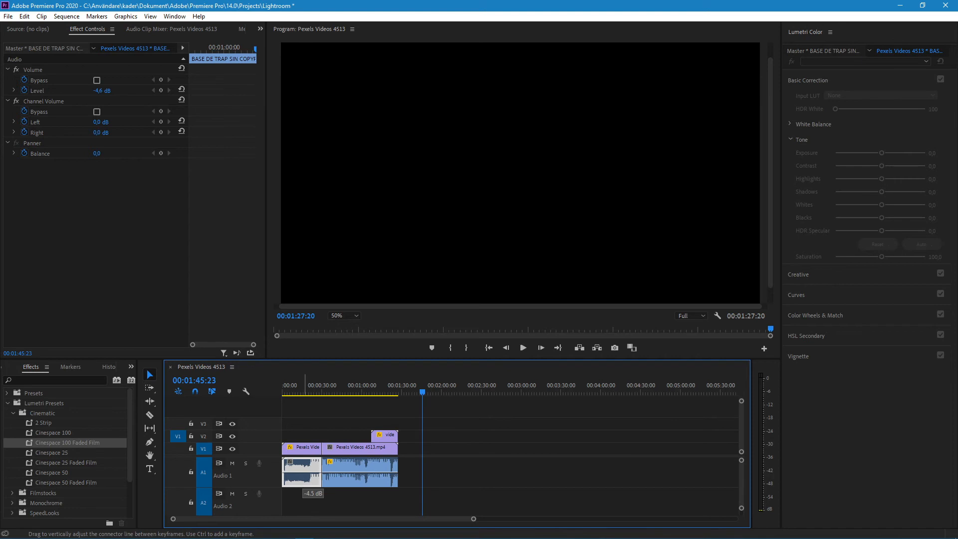
click(367, 394)
key(space)
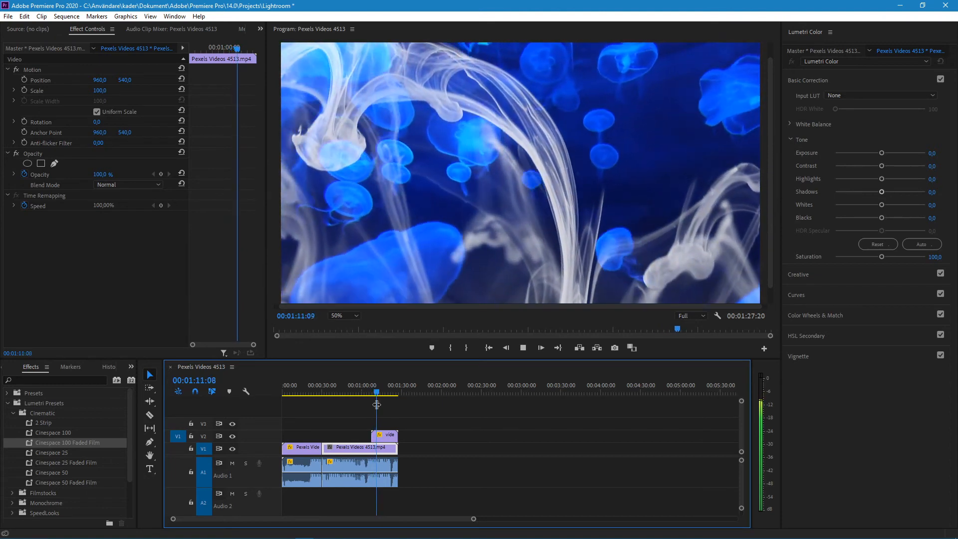
click(340, 459)
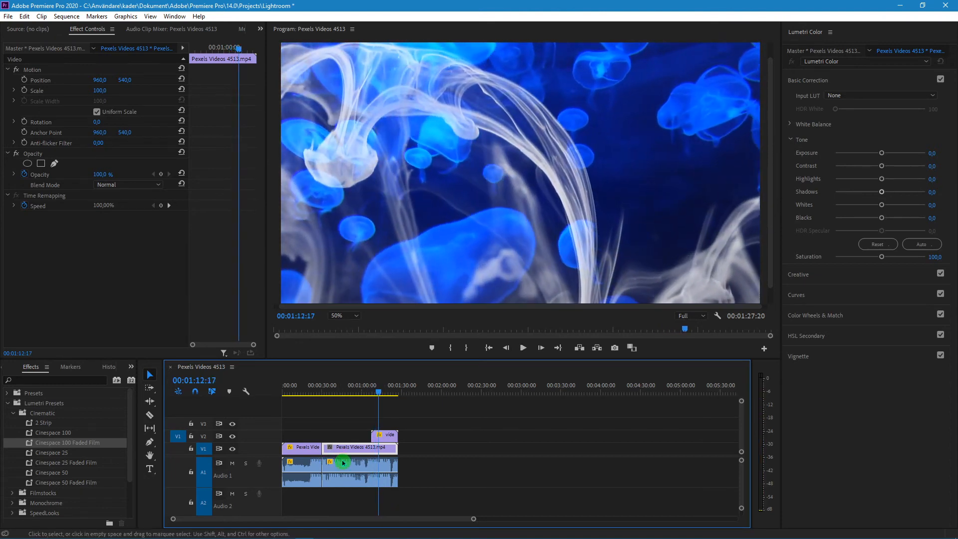
Set the second Pexels Videos 4513.mp4 clip's exposure to 0.2 and contrast to 76.8, and move the playhead to 00:01:16:07
click(352, 449)
mouse_move(881, 166)
mouse_down()
mouse_move(869, 167)
mouse_move(915, 166)
mouse_move(894, 152)
mouse_move(864, 169)
mouse_move(882, 169)
mouse_up()
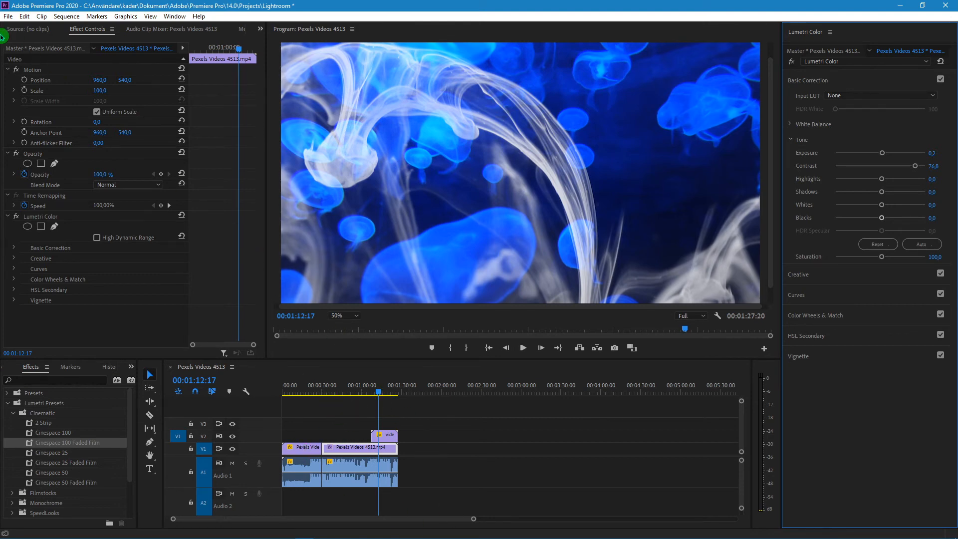
click(7, 17)
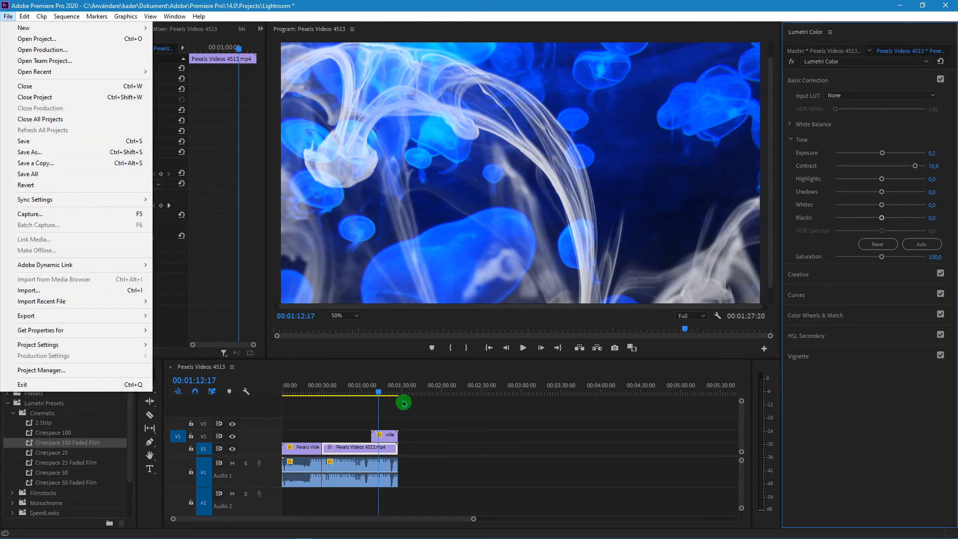
click(378, 394)
click(386, 393)
drag(386, 393, 383, 393)
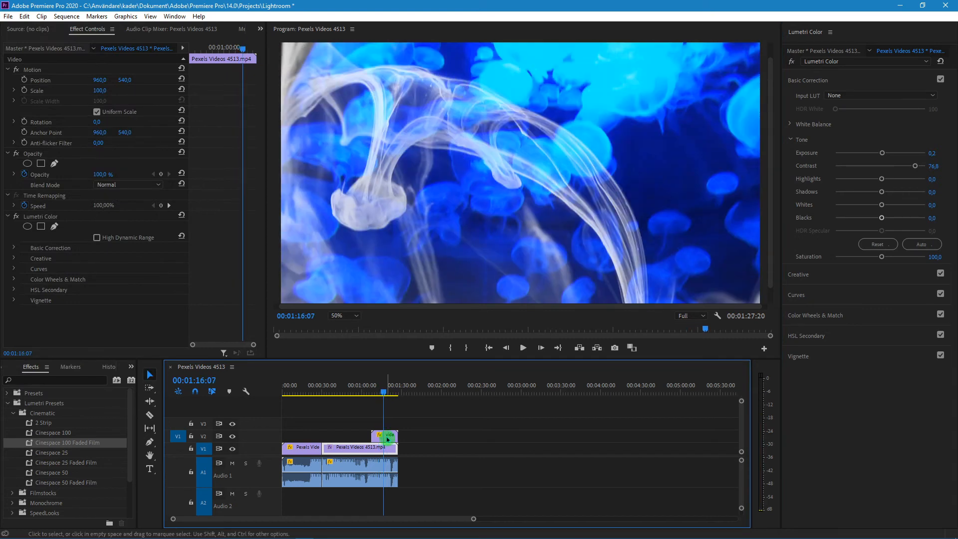
Open the media export settings for the sequence and choose the H.264 format with the YouTube 1080p Full HD preset
click(393, 437)
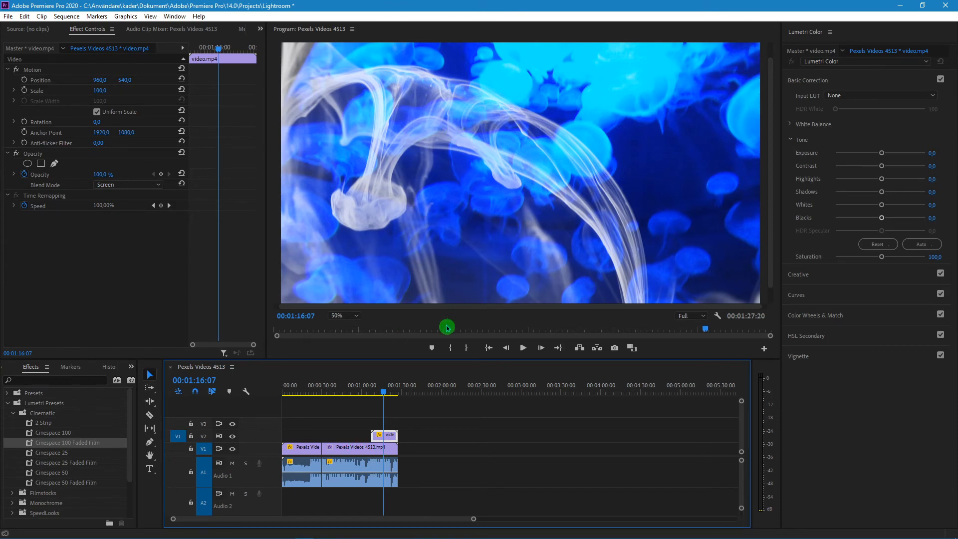
click(9, 15)
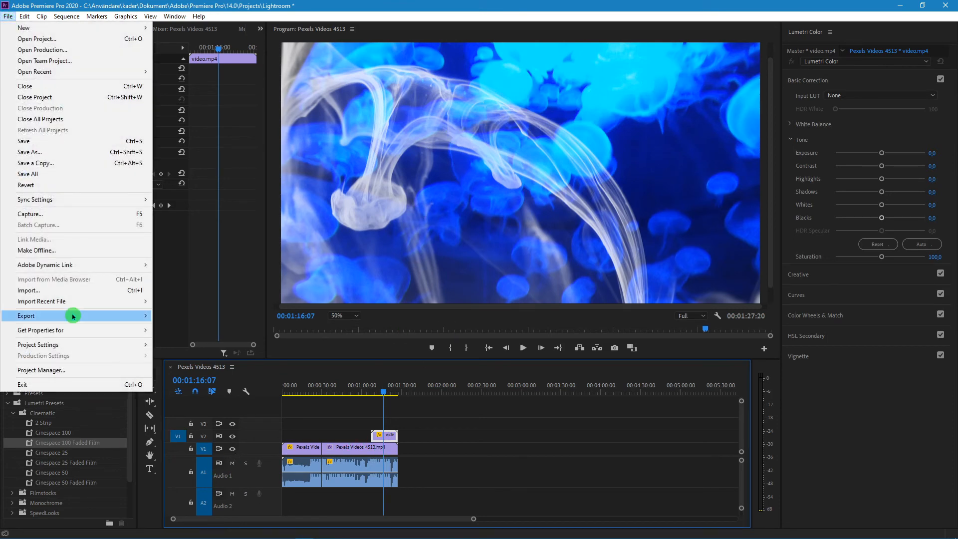
mouse_move(76, 315)
click(220, 317)
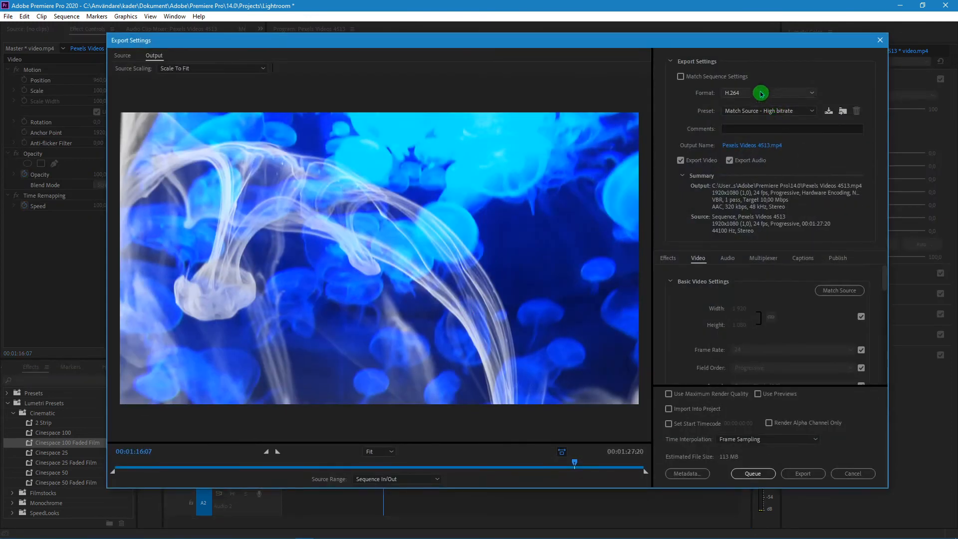
click(761, 94)
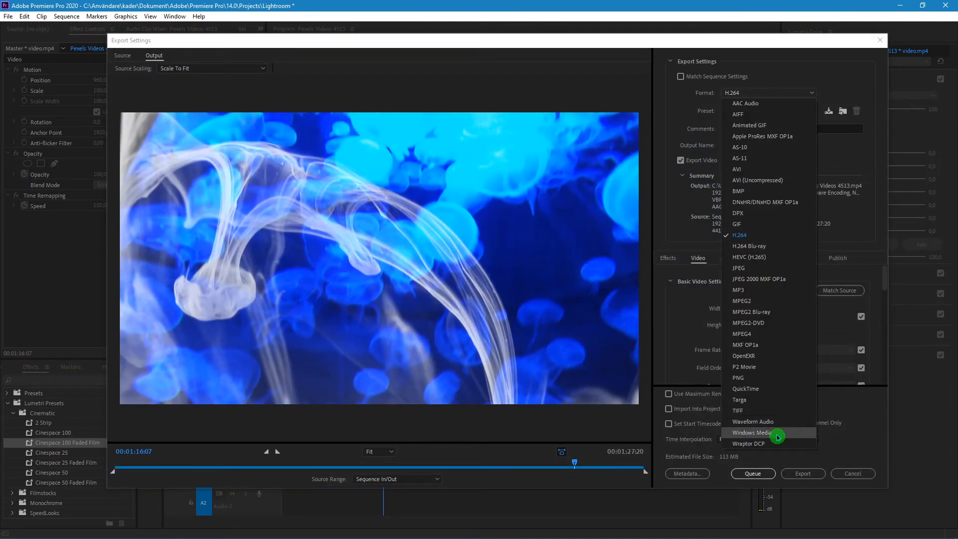
click(790, 234)
click(785, 112)
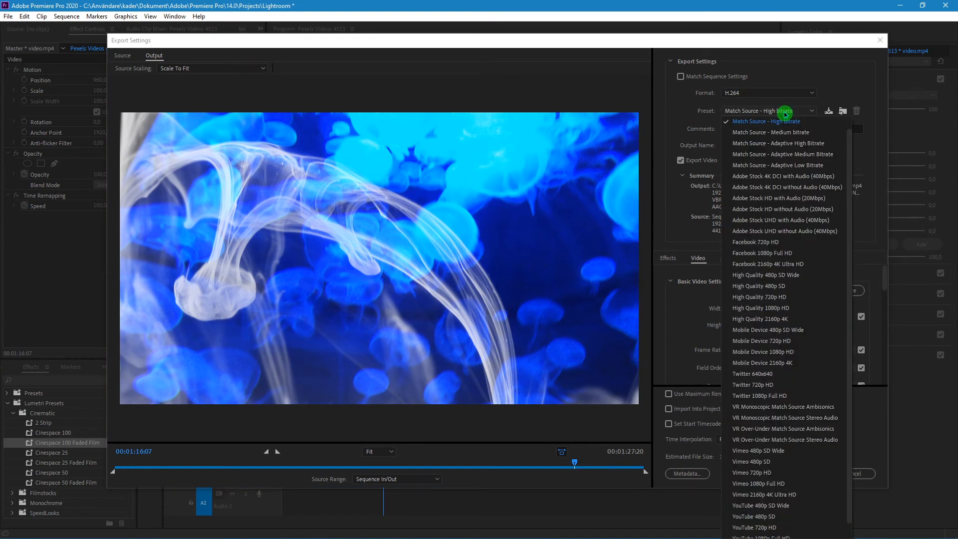
scroll(794, 239, down, 1)
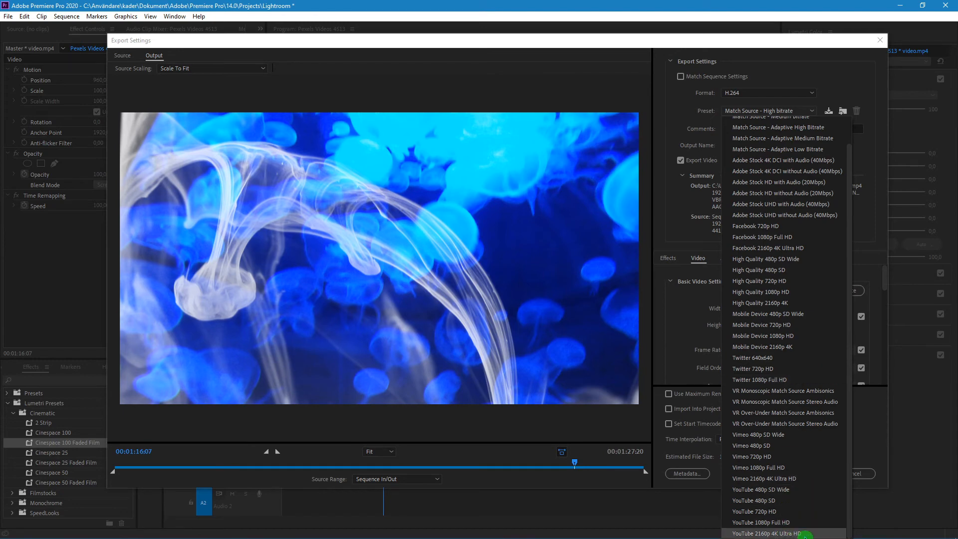
click(794, 522)
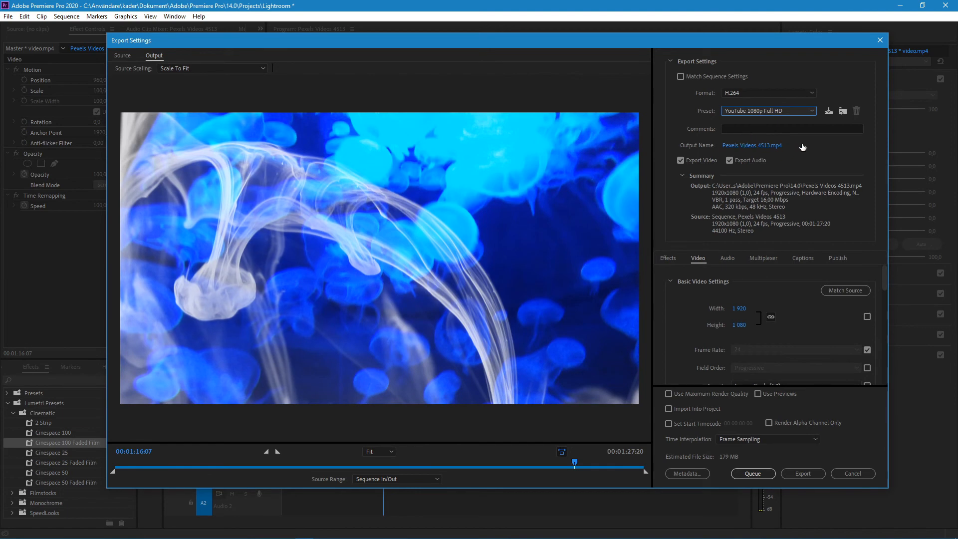
Set the export output to a file named Tjiaabo in the Clips folder on the desktop
click(781, 149)
click(300, 107)
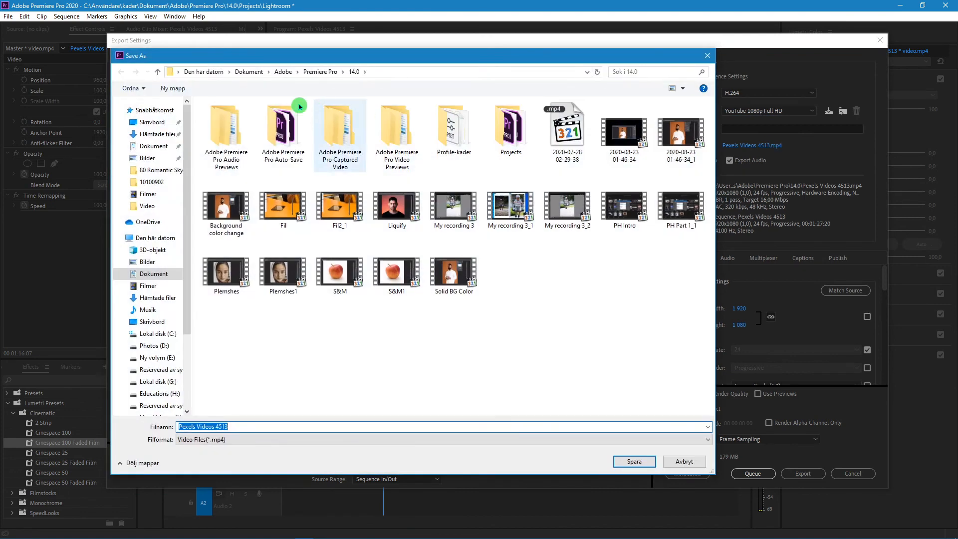
click(158, 122)
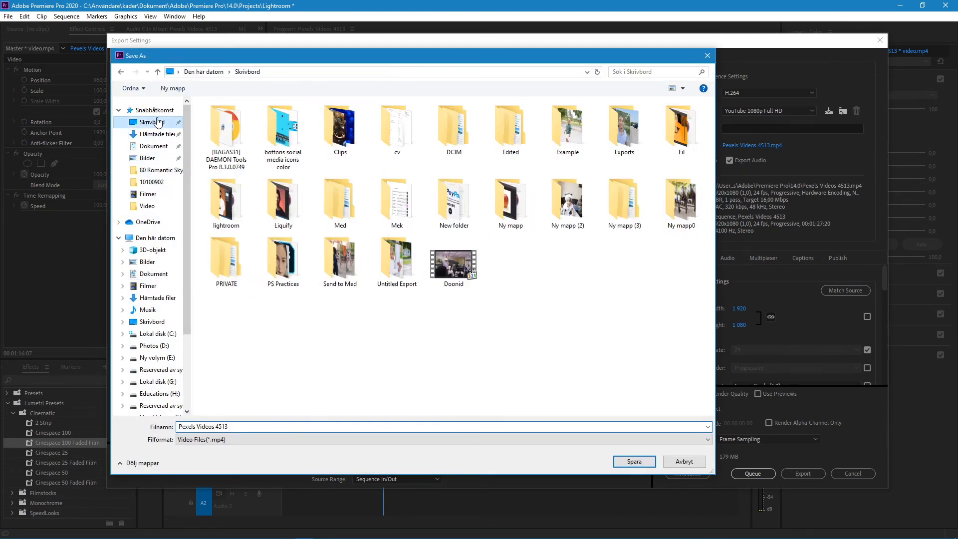
double_click(337, 129)
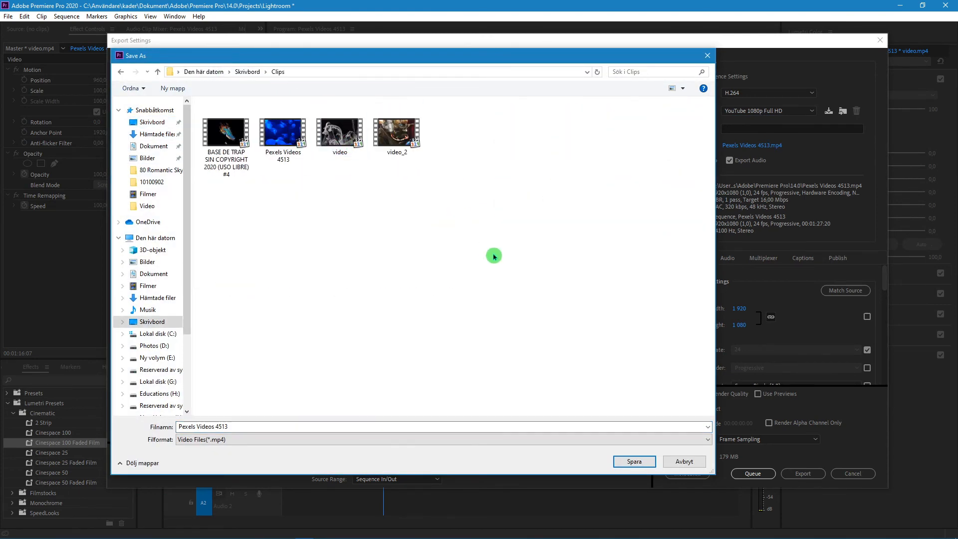
click(279, 439)
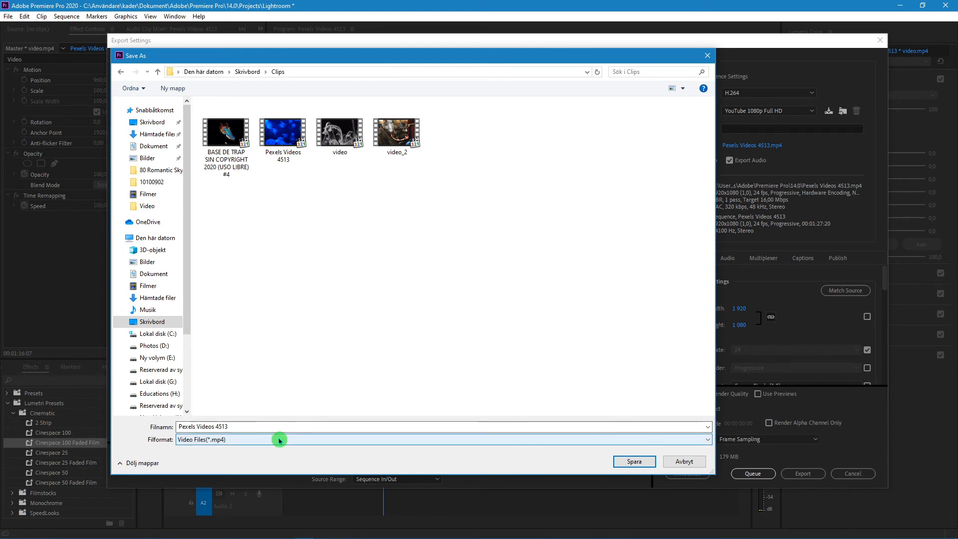
double_click(263, 426)
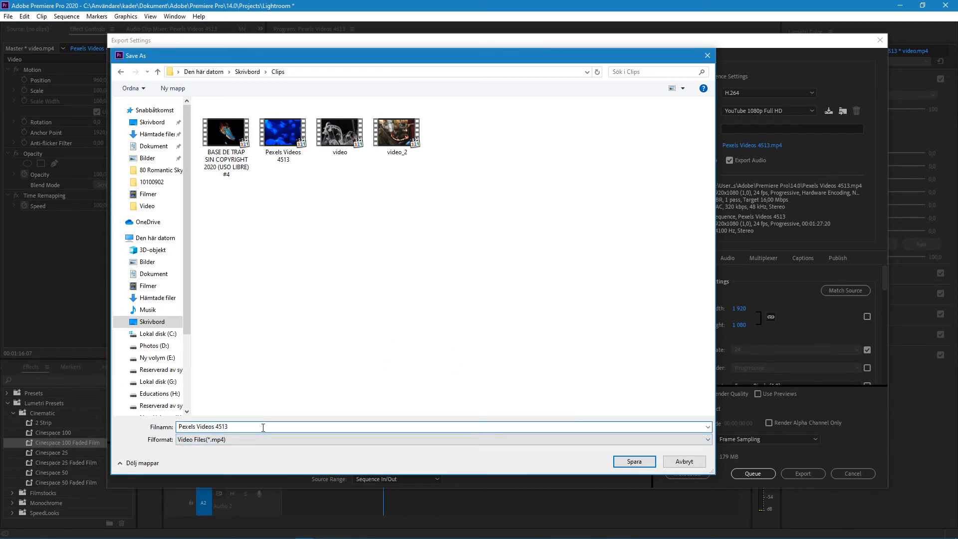
key(ctrl+a)
text(T)
click(634, 461)
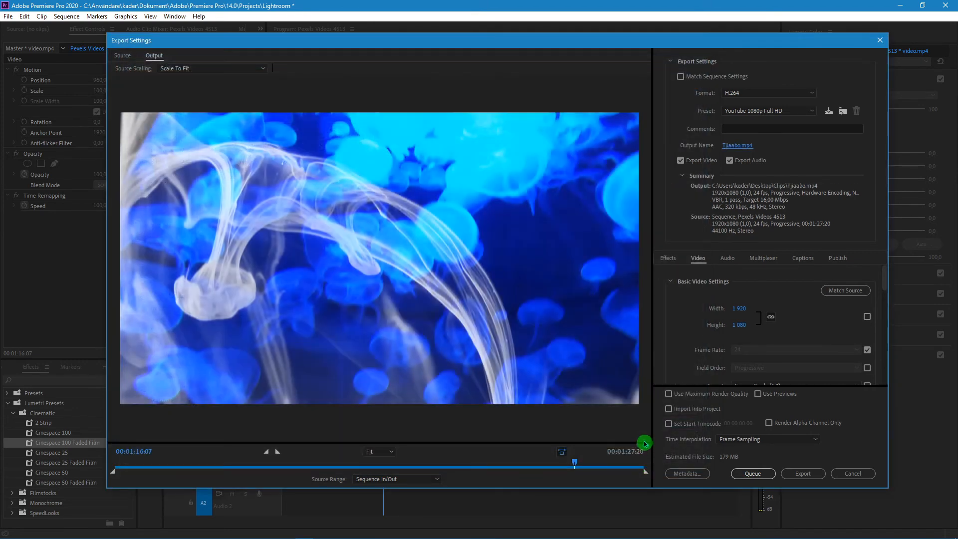
Examine the frame size, frame rate and pixel aspect options in the video export settings
click(801, 480)
click(771, 317)
click(773, 319)
click(744, 312)
click(795, 330)
scroll(769, 324, down, 5)
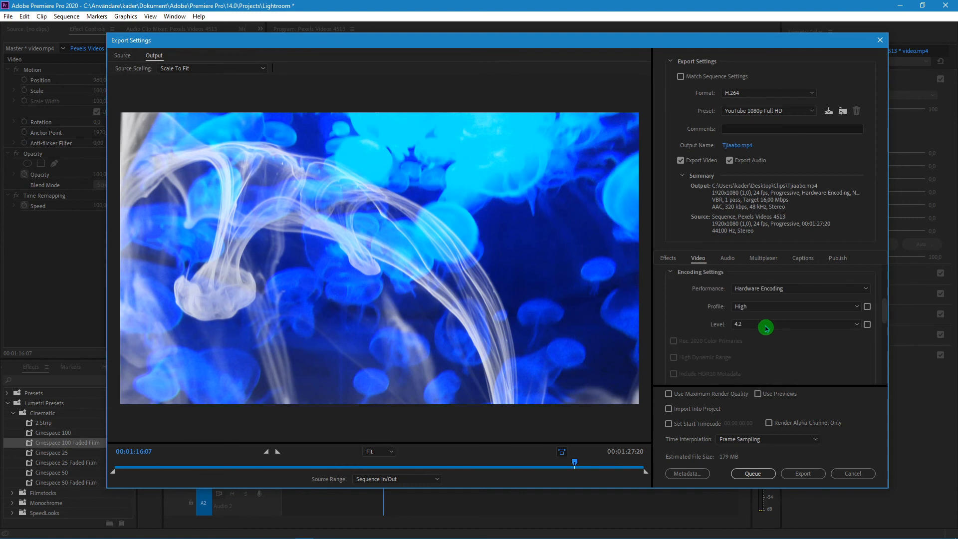
scroll(882, 307, up, 2)
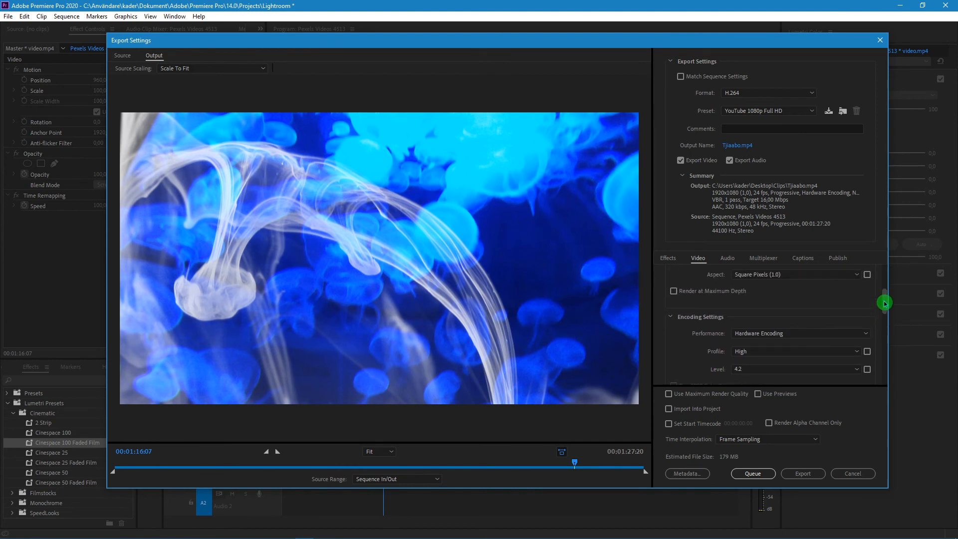
drag(884, 303, 885, 285)
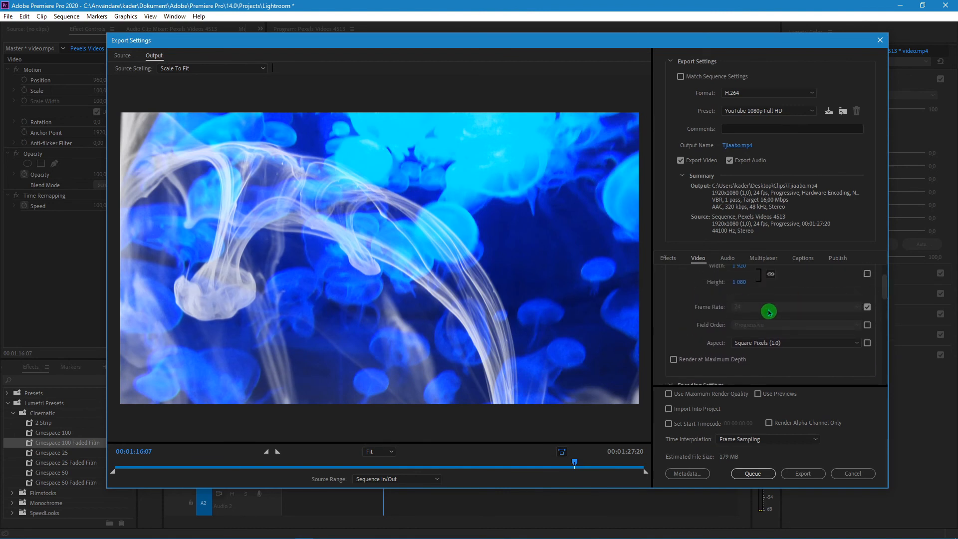
click(787, 342)
click(787, 342)
click(818, 343)
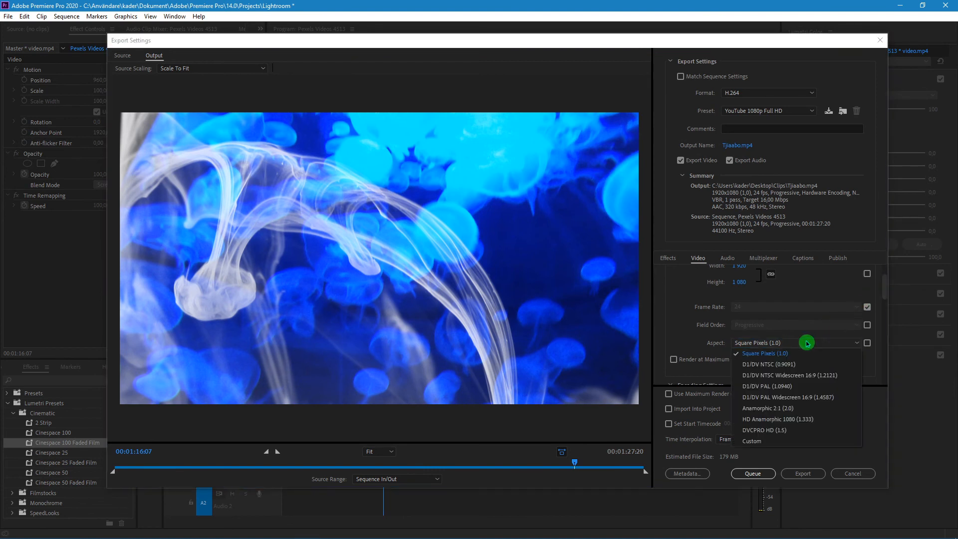
click(663, 324)
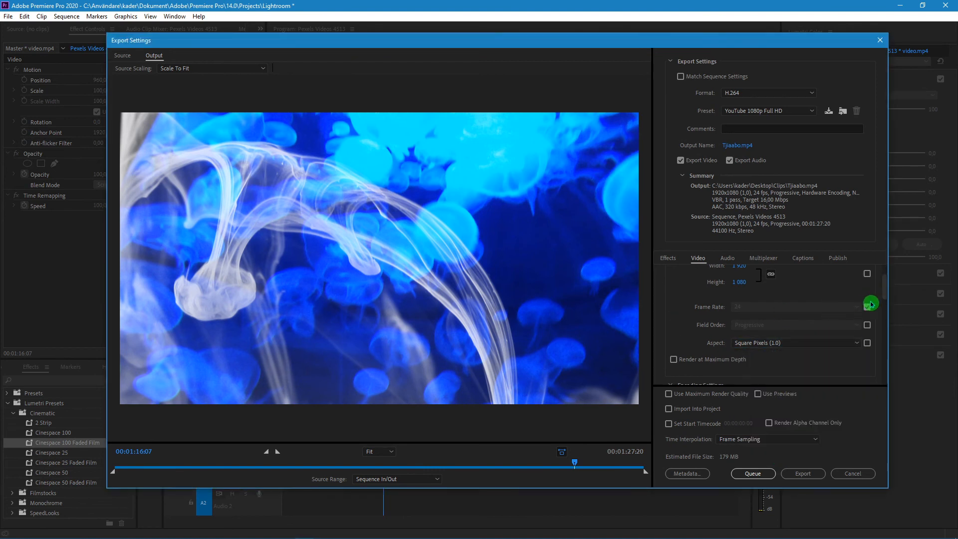
Examine the encoding performance options and the remaining video export settings down to bitrate, key frame distance and VR video
drag(885, 288, 886, 307)
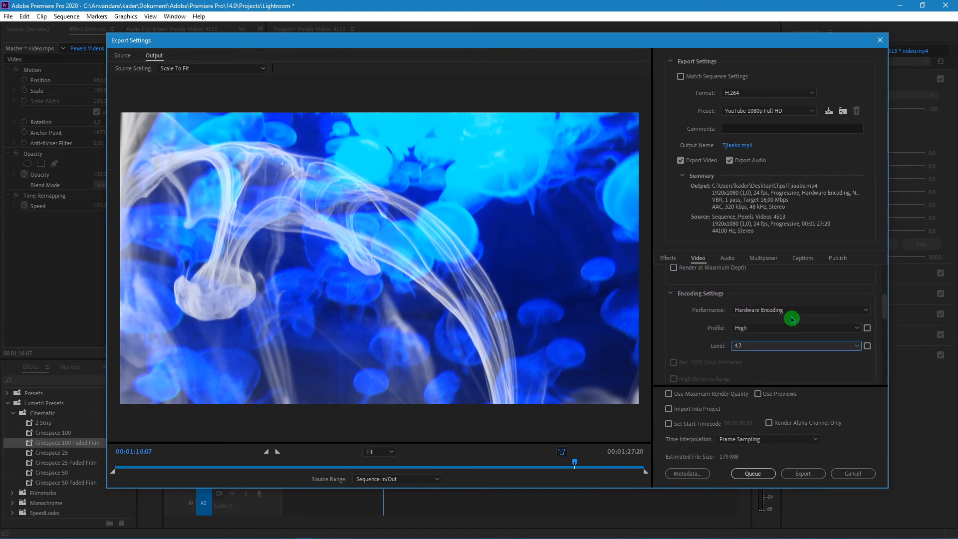
click(865, 310)
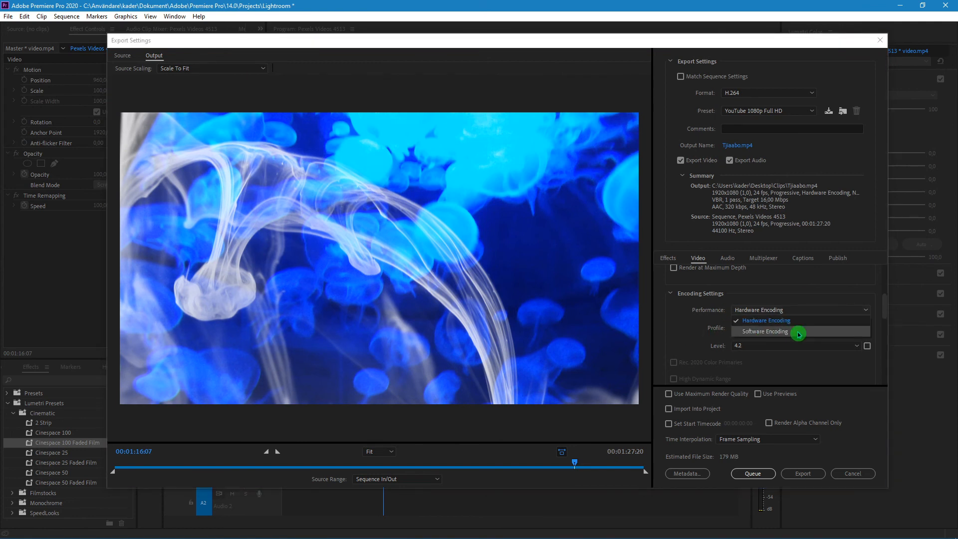
click(671, 322)
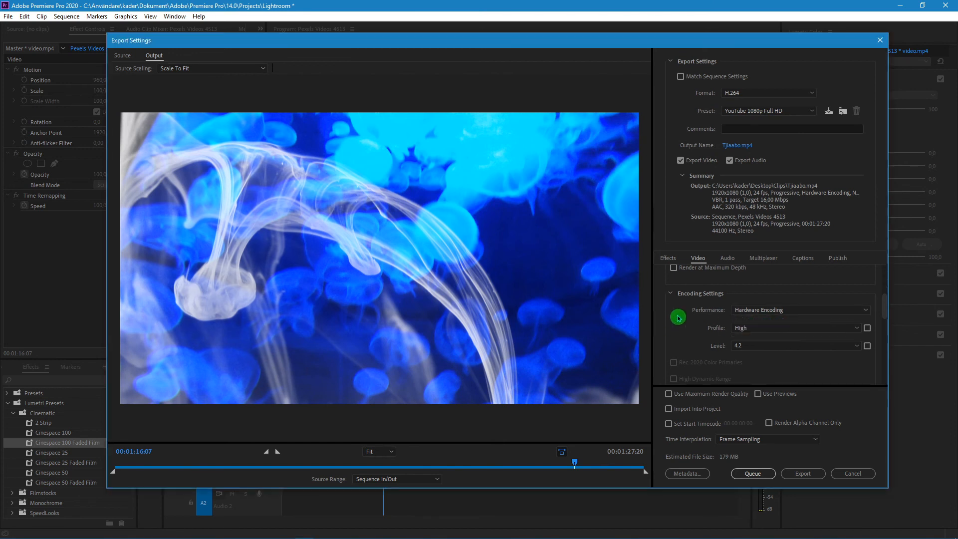
scroll(882, 305, up, 3)
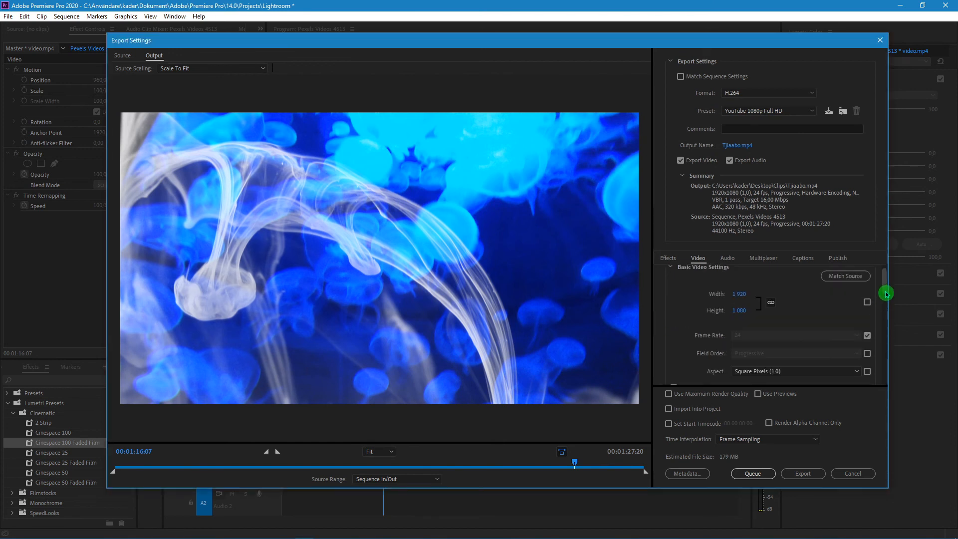
drag(886, 294, 887, 374)
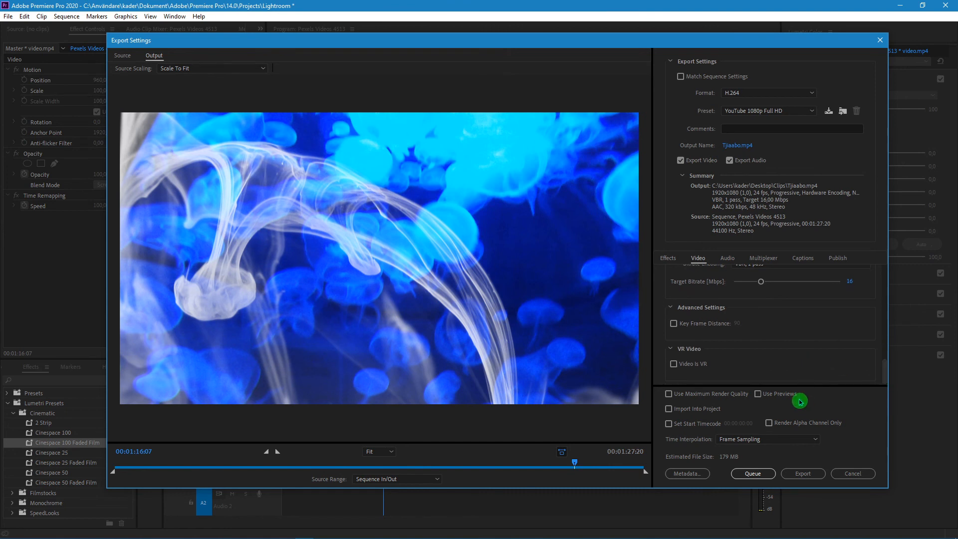
Export the sequence immediately with the current settings
click(815, 472)
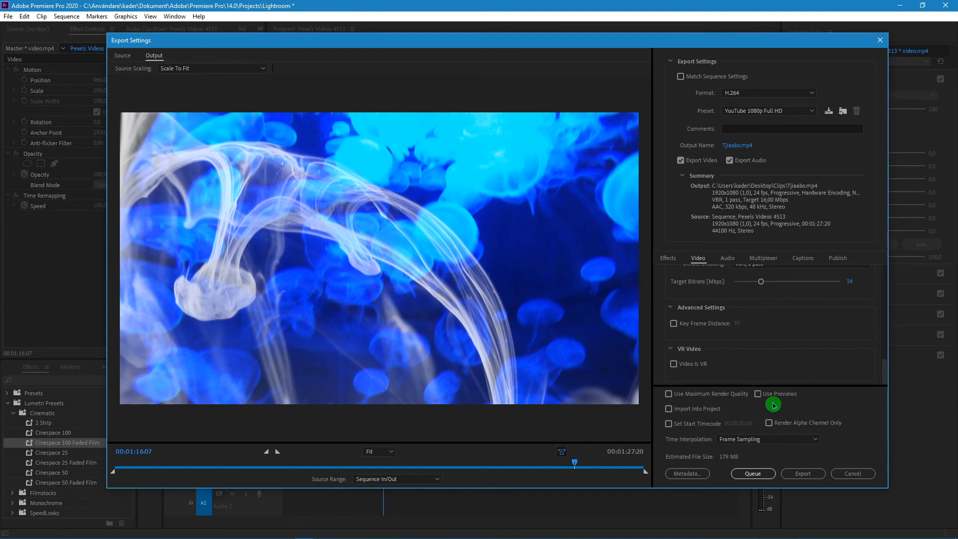
click(809, 475)
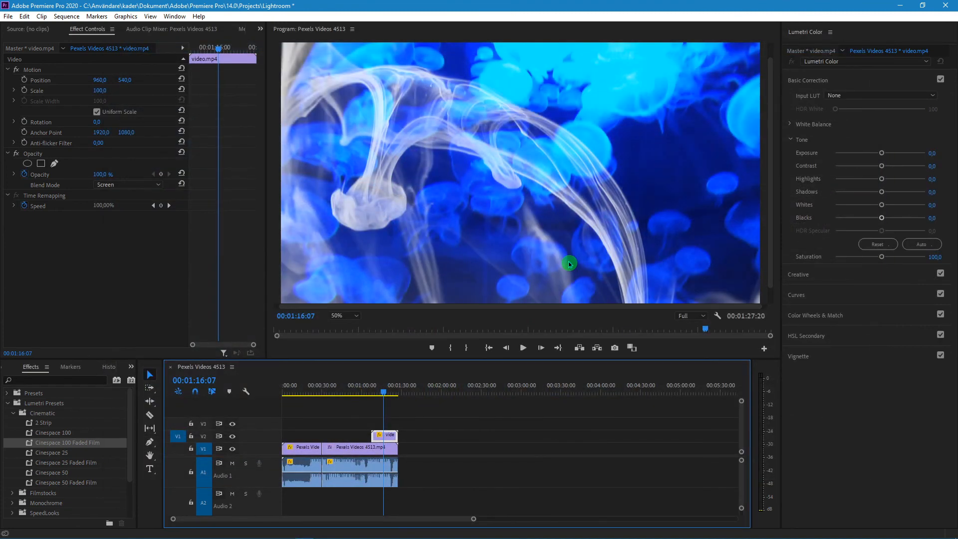
Switch to the Clips folder in File Explorer and compare the file sizes of Tjiaabo and video
click(893, 5)
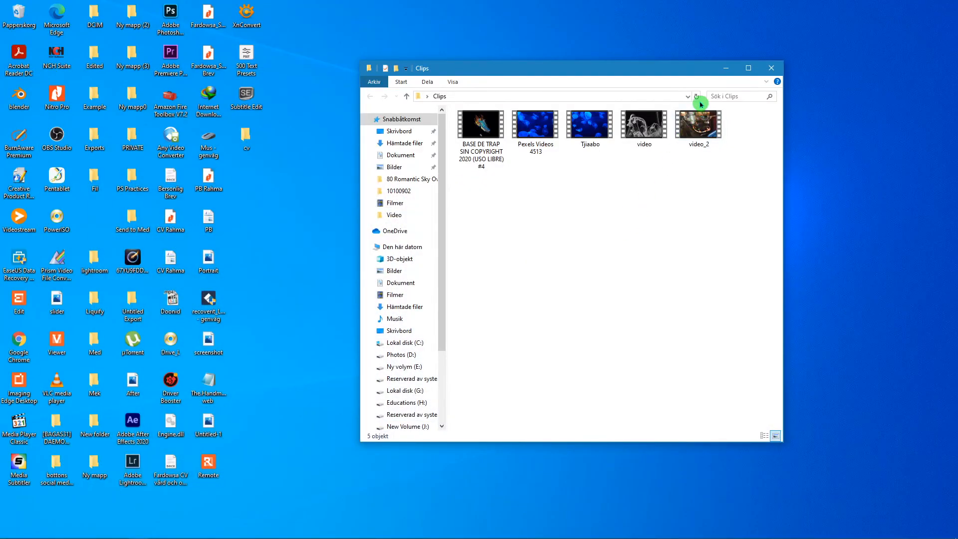
click(592, 133)
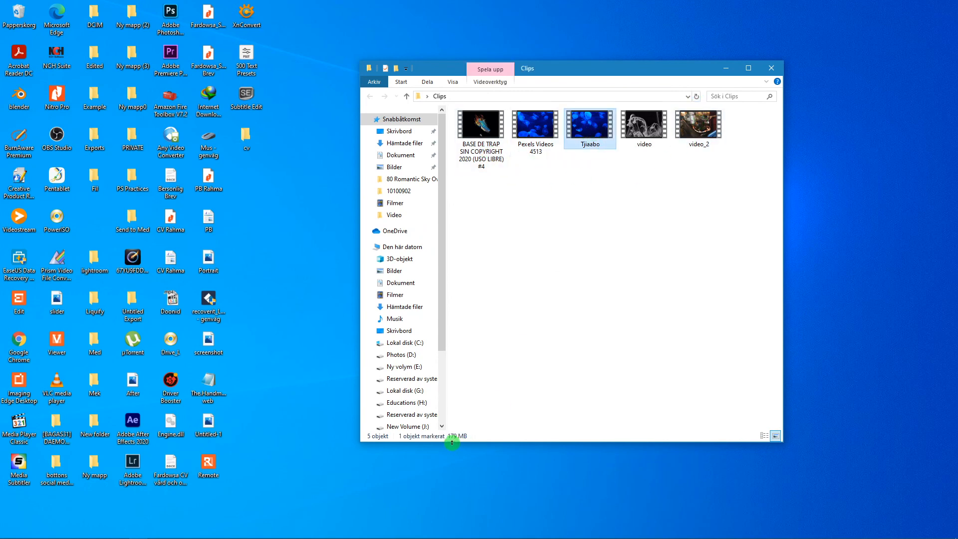
click(643, 125)
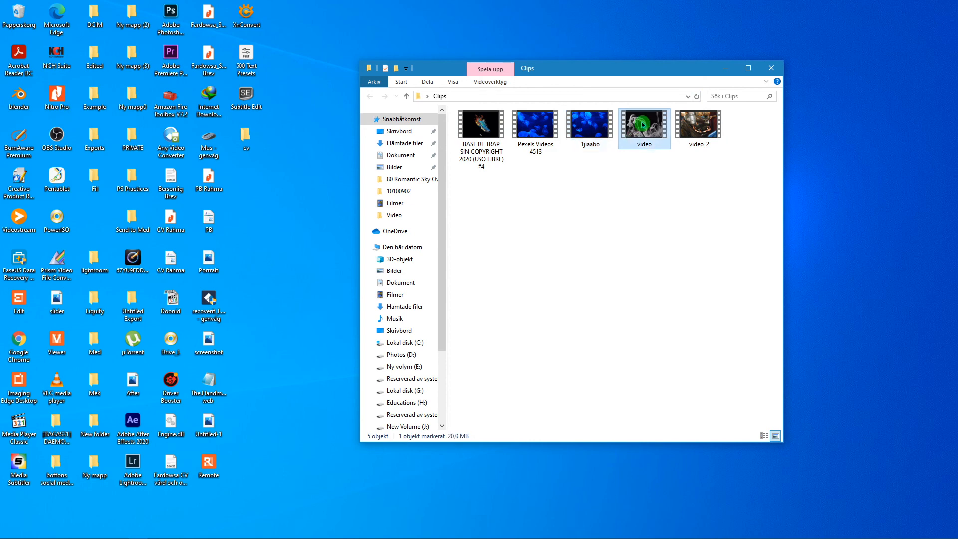
Play the exported Tjiaabo video from the Clips folder and raise the volume to 100
click(617, 138)
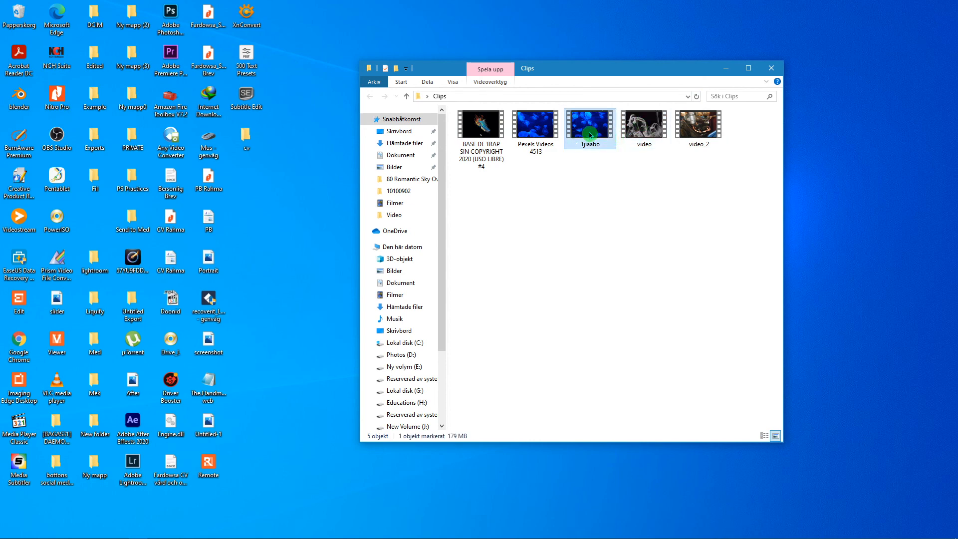
double_click(589, 132)
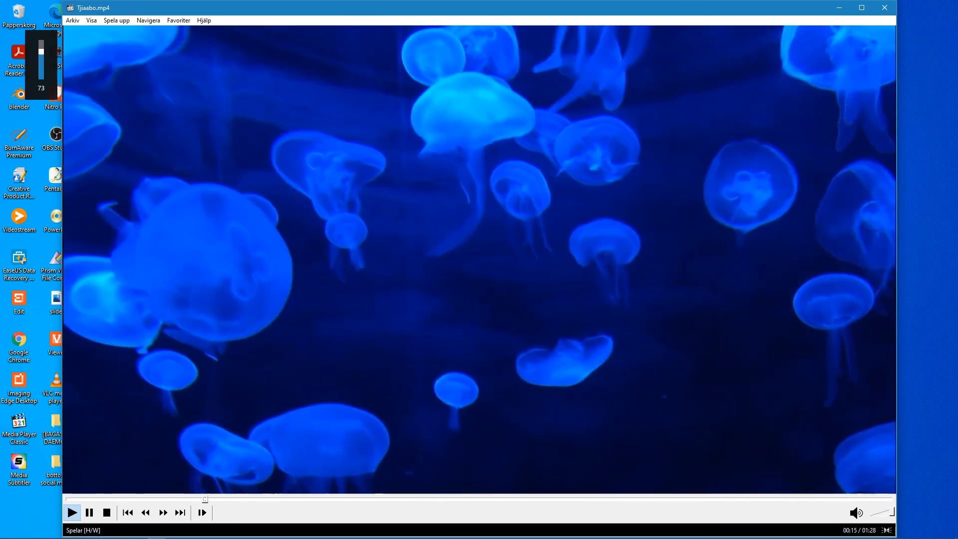
key(XF86AudioRaiseVolume)
key(XF86AudioRaiseVolume)
key(XF86AudioRaiseVolume)
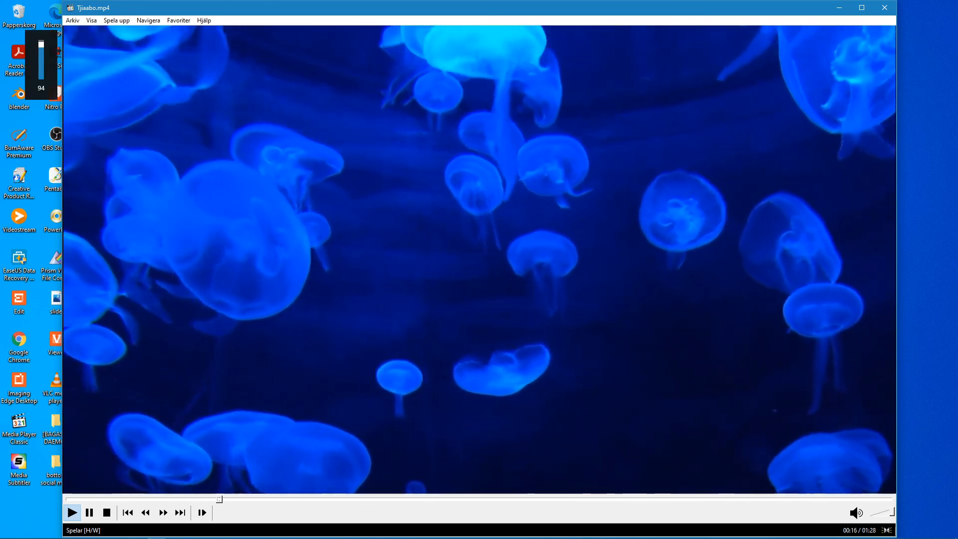
key(XF86AudioRaiseVolume)
key(XF86AudioRaiseVolume)
key(XF86AudioRaiseVolume)
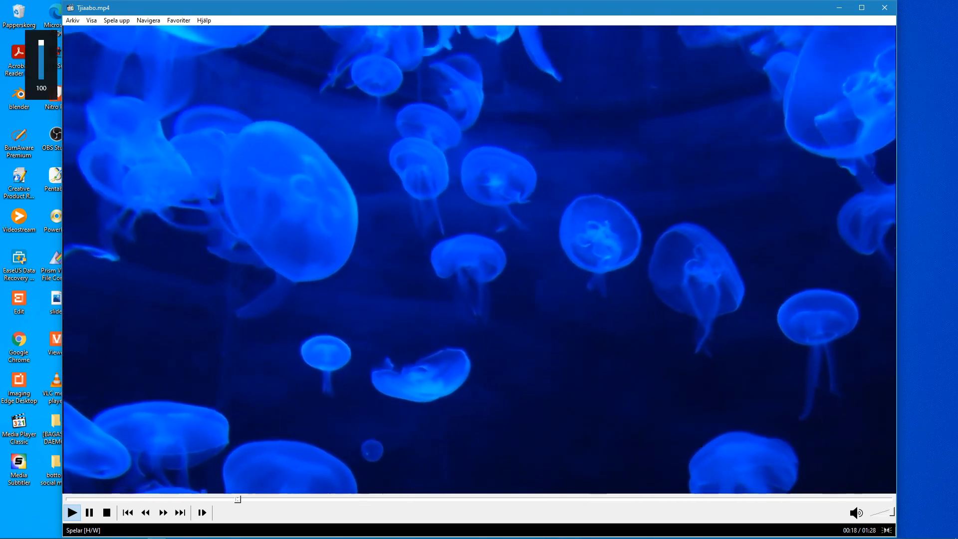
Review the exported video at several points, including the blended smoke and jellyfish section near the end, then pause it and close the player
click(280, 498)
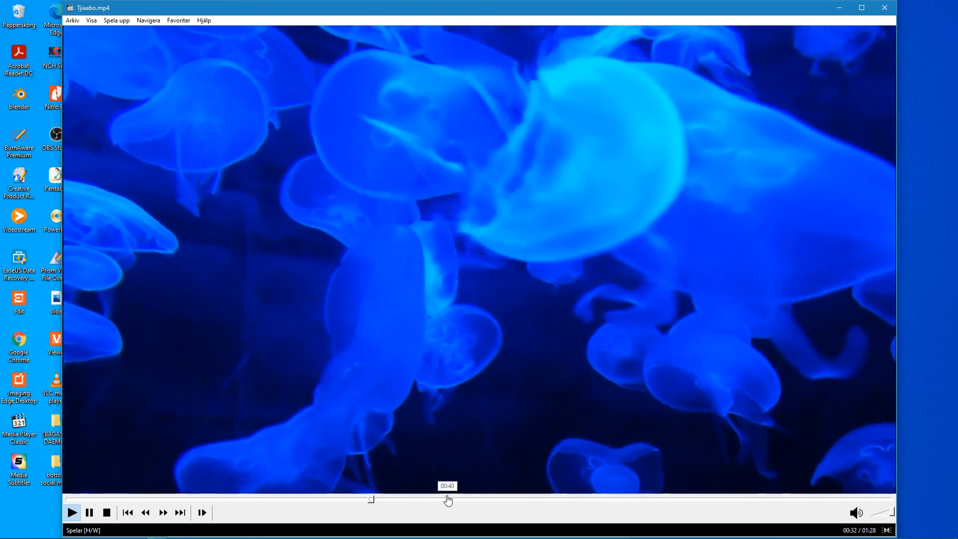
click(449, 499)
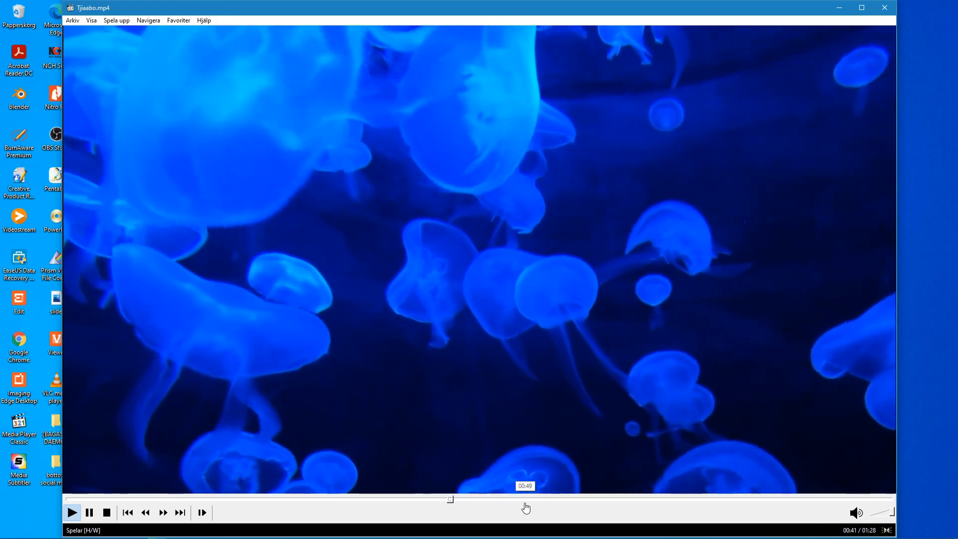
click(539, 505)
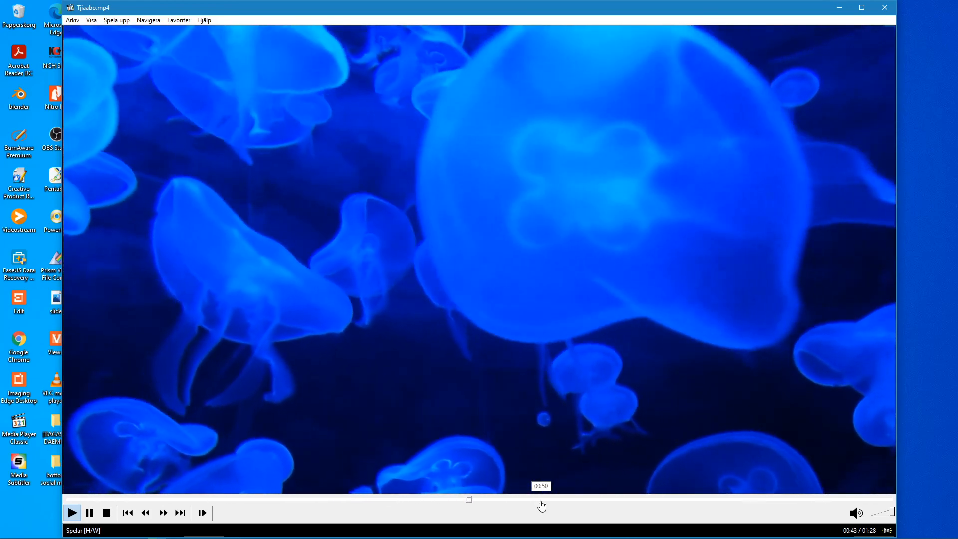
click(621, 501)
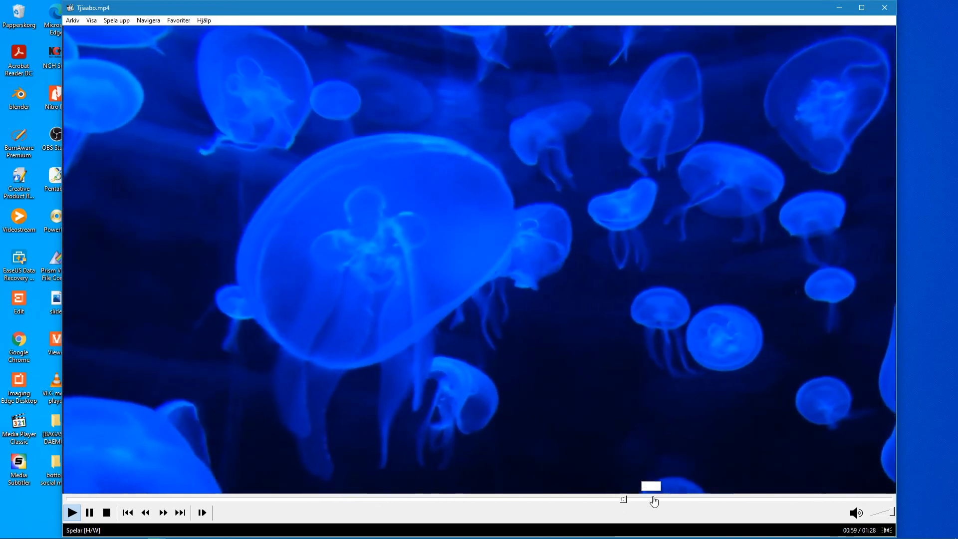
click(686, 501)
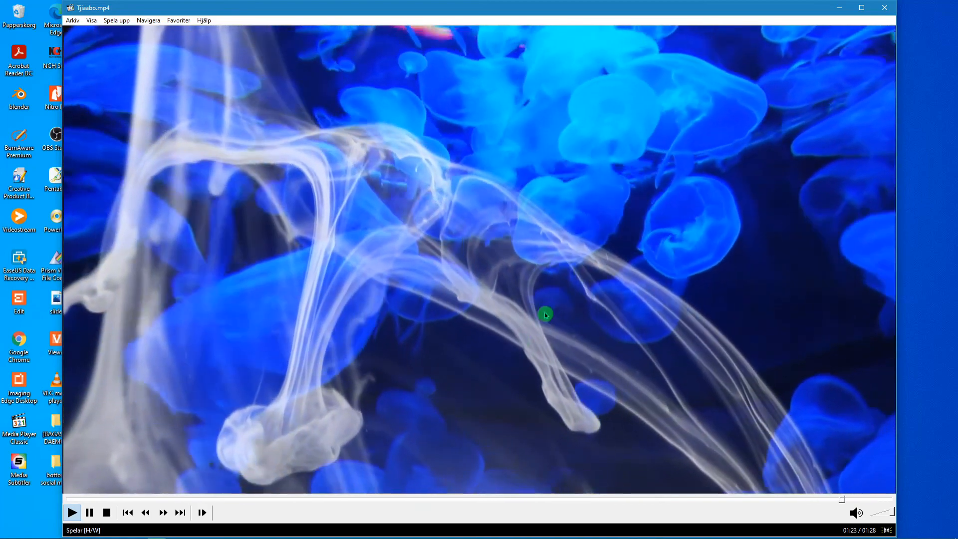
click(382, 499)
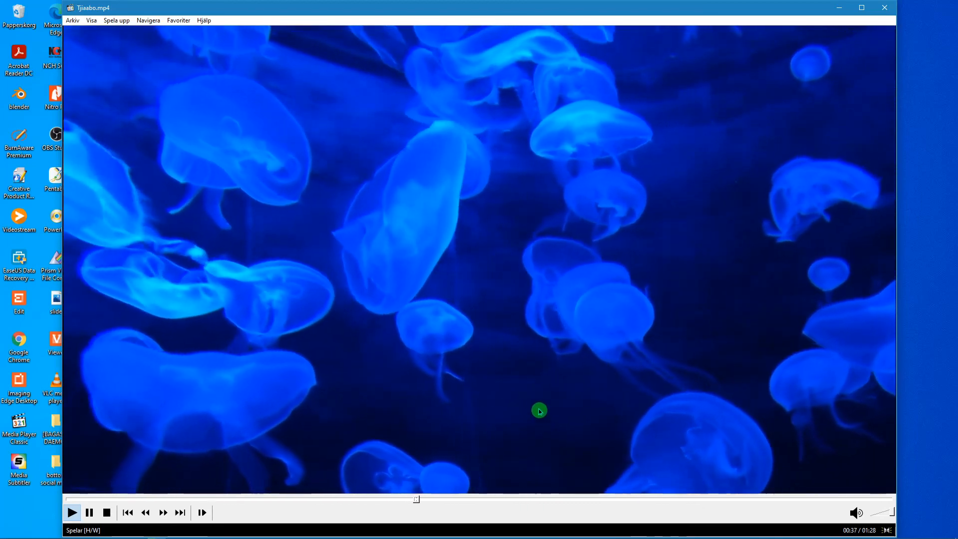
click(690, 347)
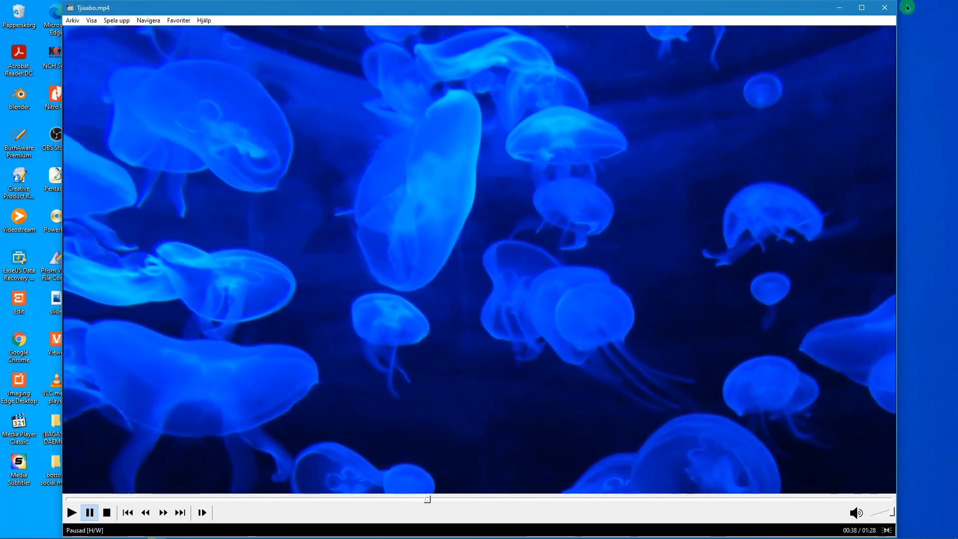
click(893, 9)
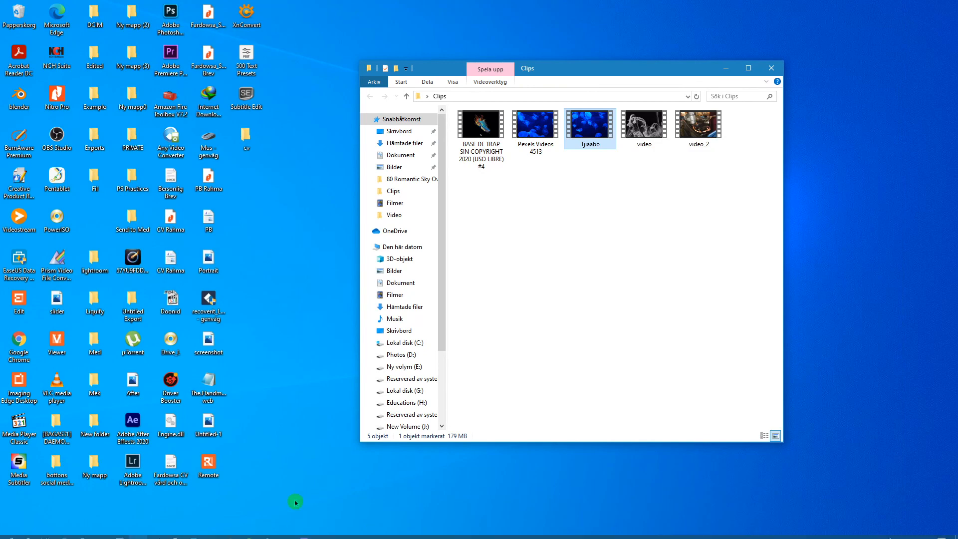
Switch back to the Pexels Videos 4513 sequence in Premiere Pro
click(304, 532)
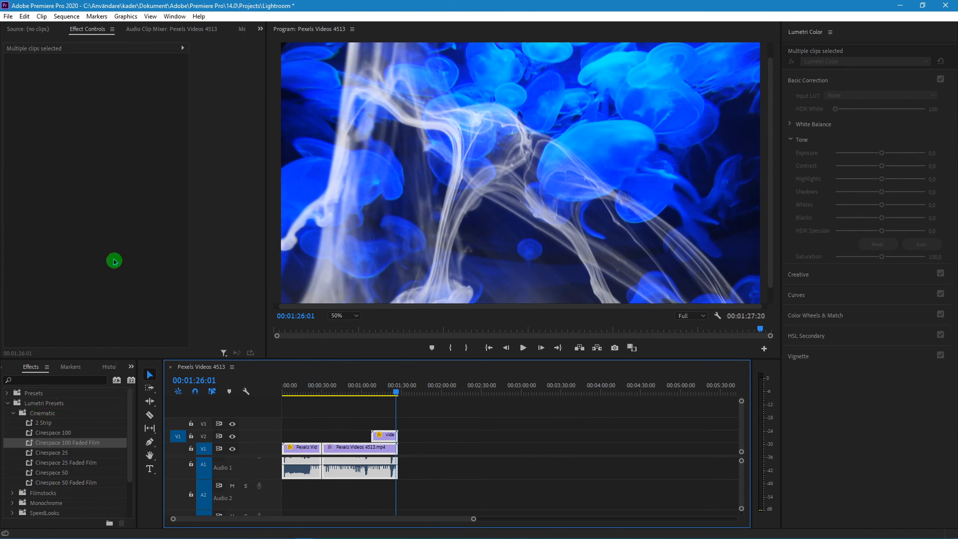
click(127, 16)
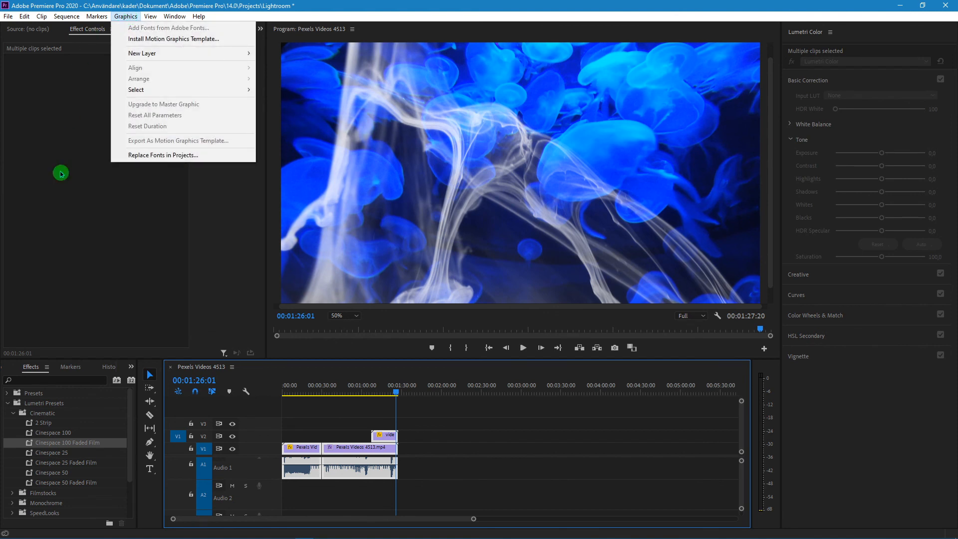
click(60, 171)
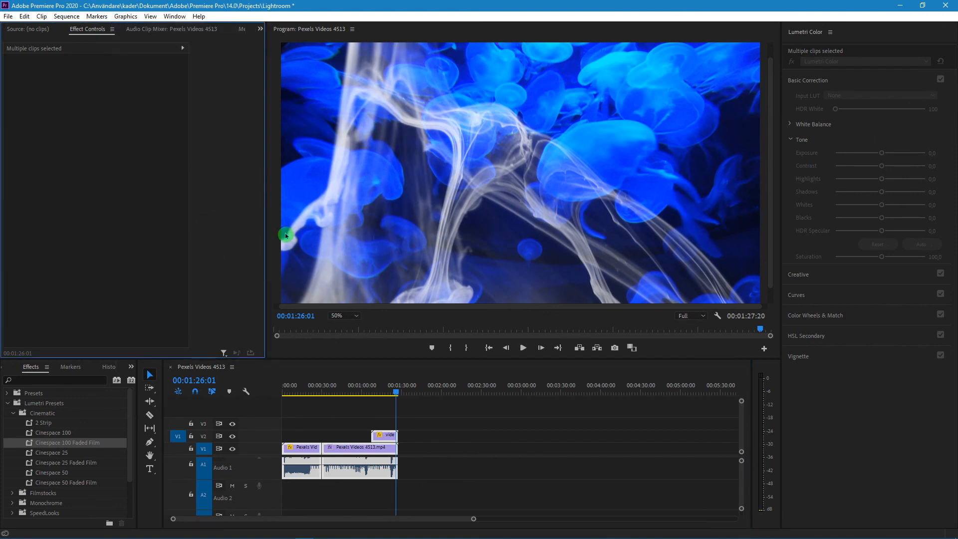